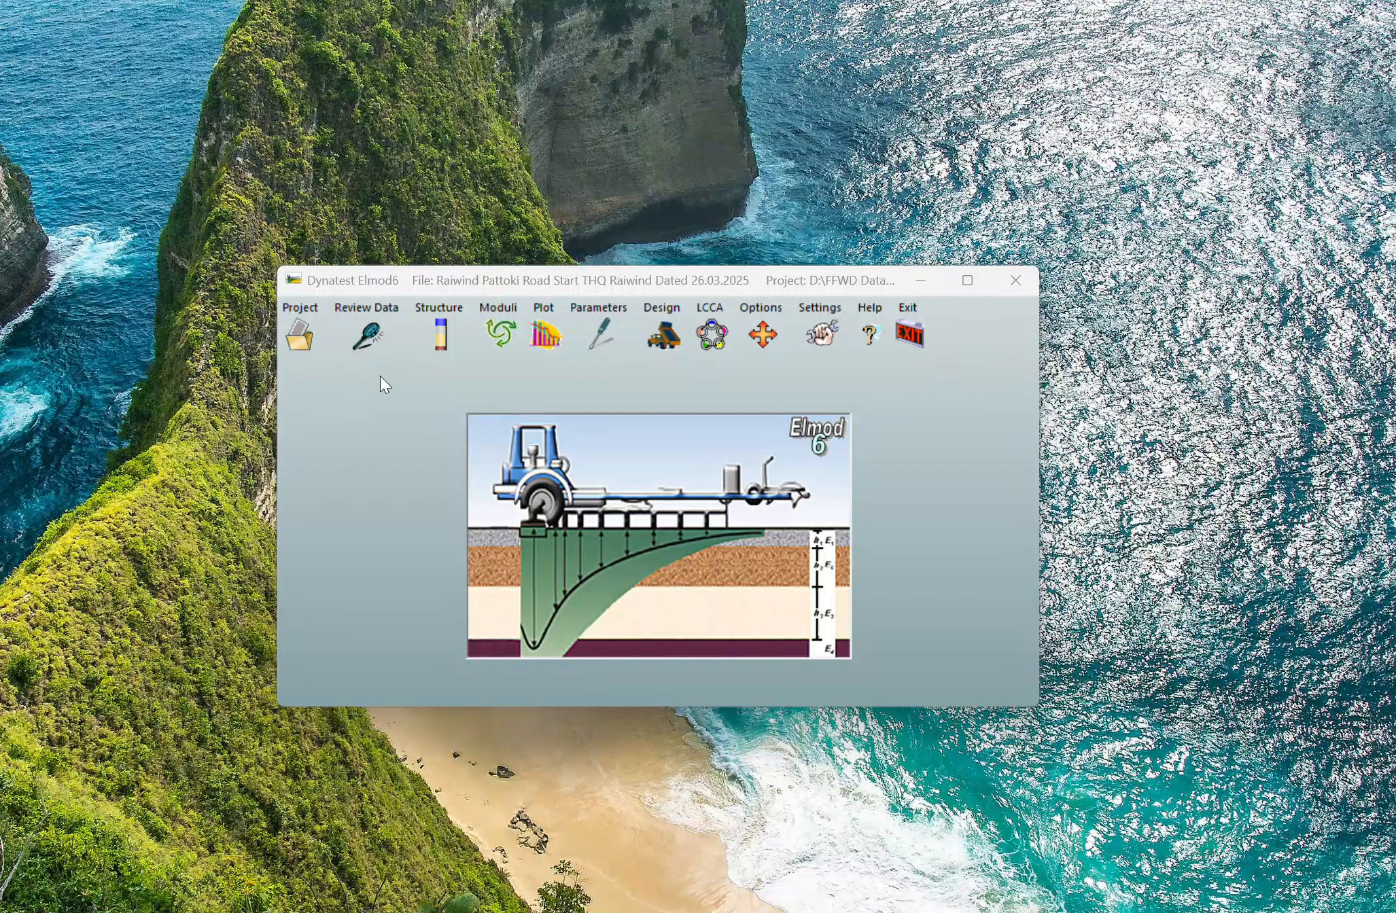
click(315, 338)
mouse_move(345, 361)
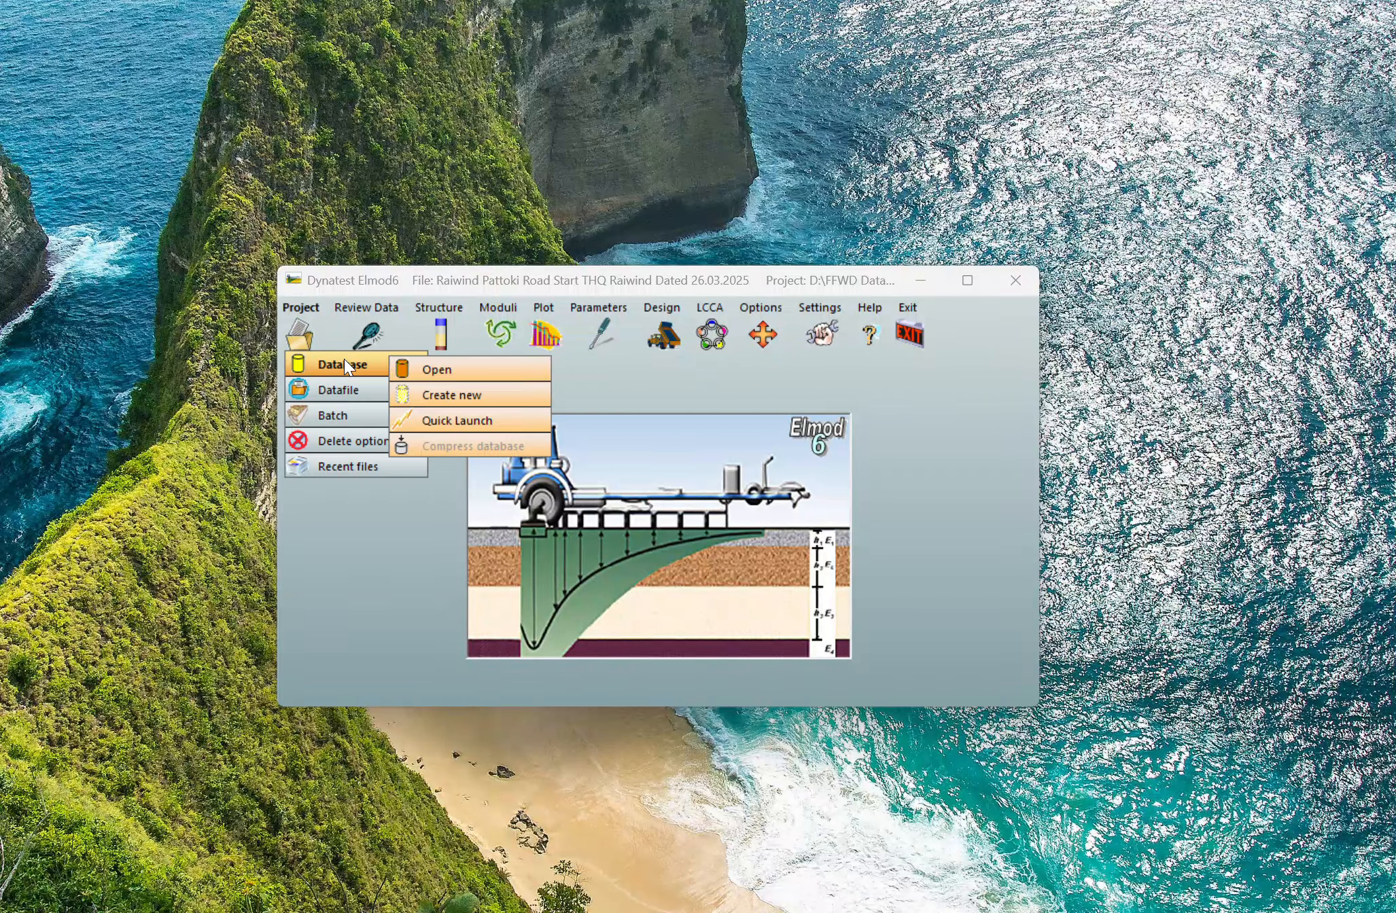
mouse_move(357, 420)
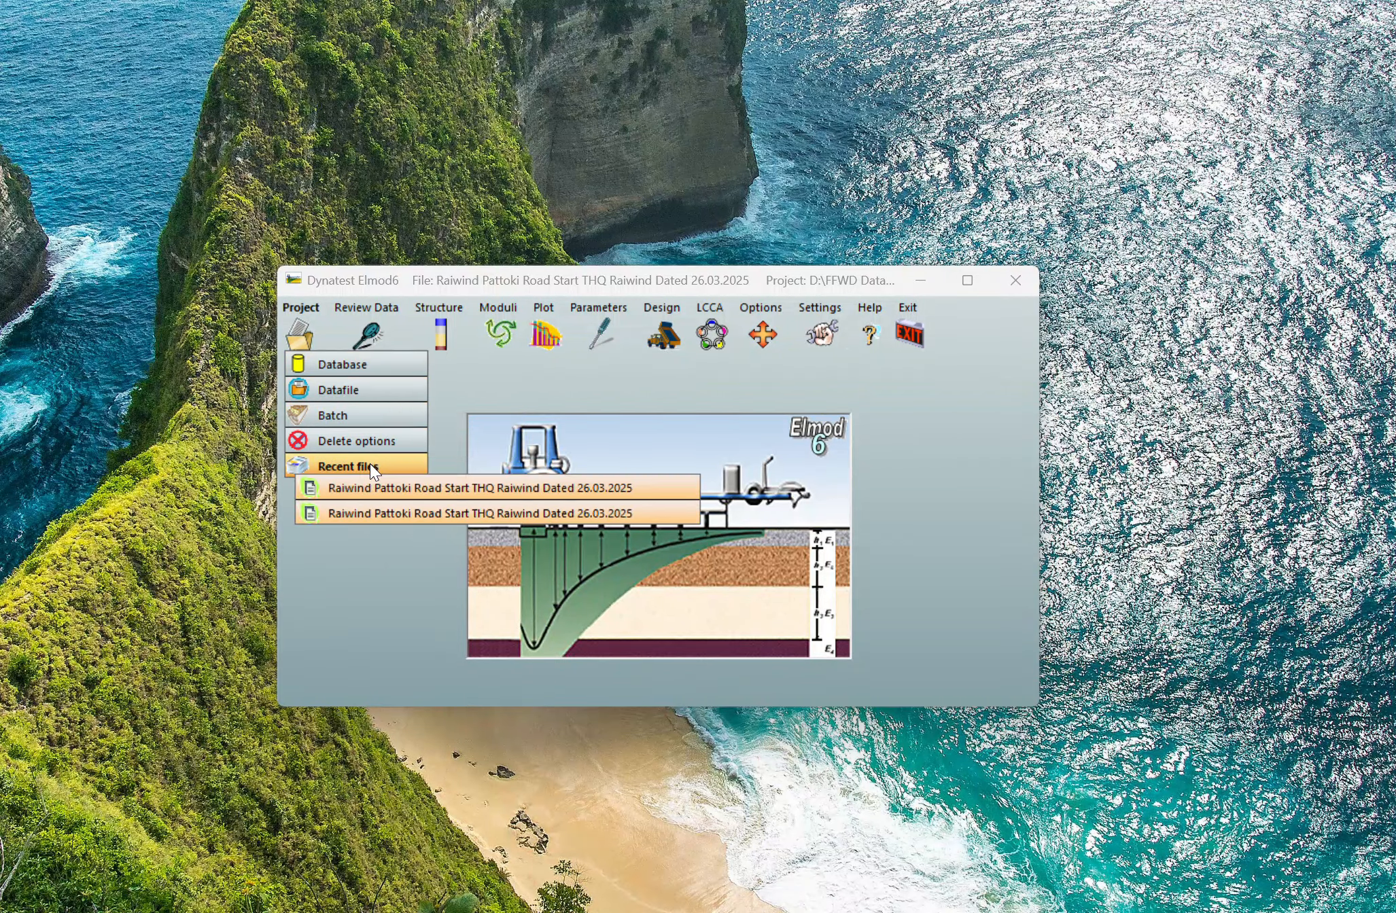
mouse_move(370, 449)
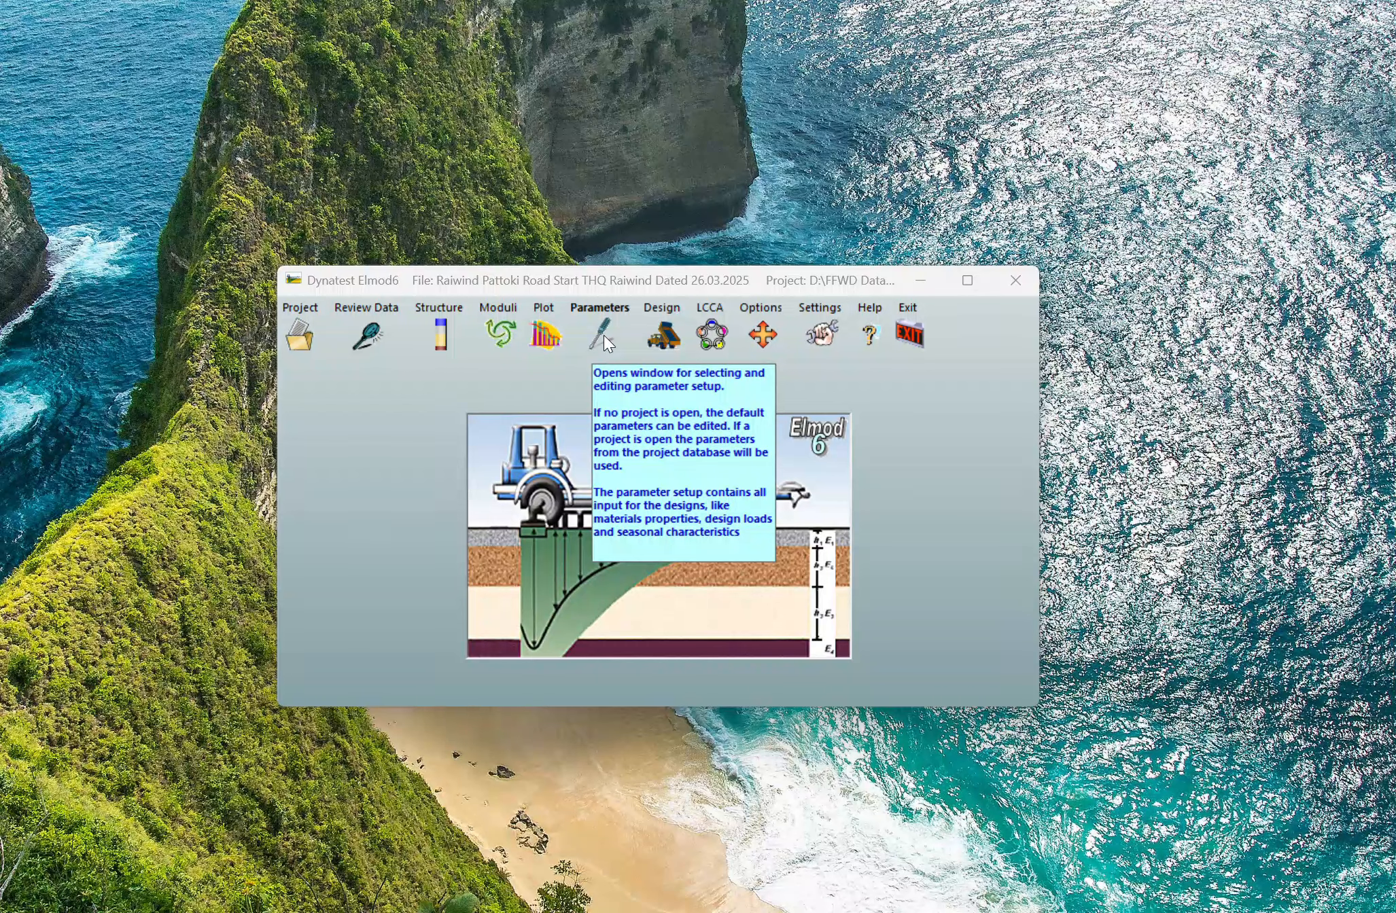
mouse_move(652, 335)
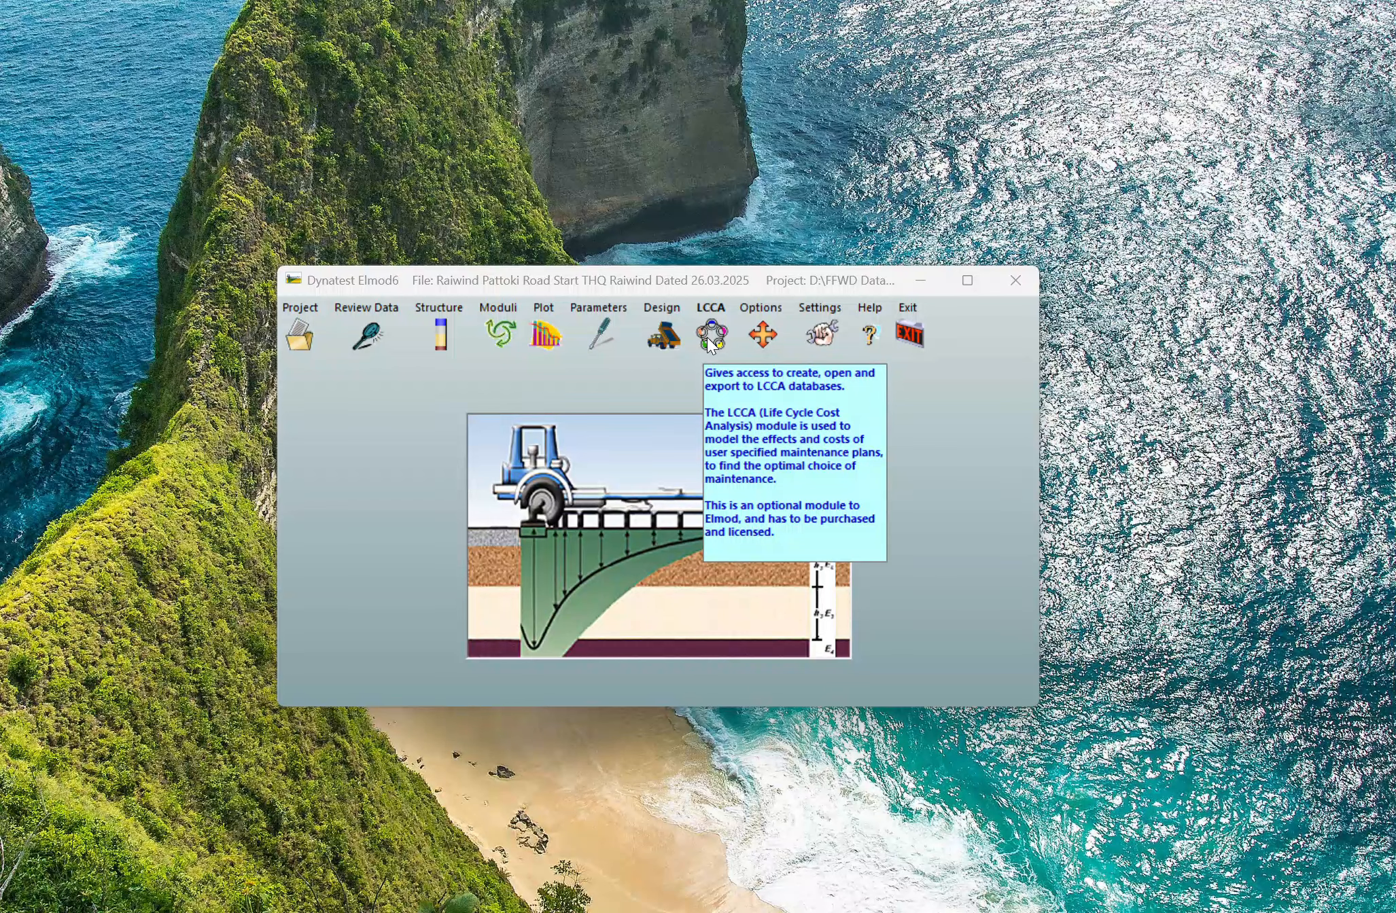
mouse_move(772, 342)
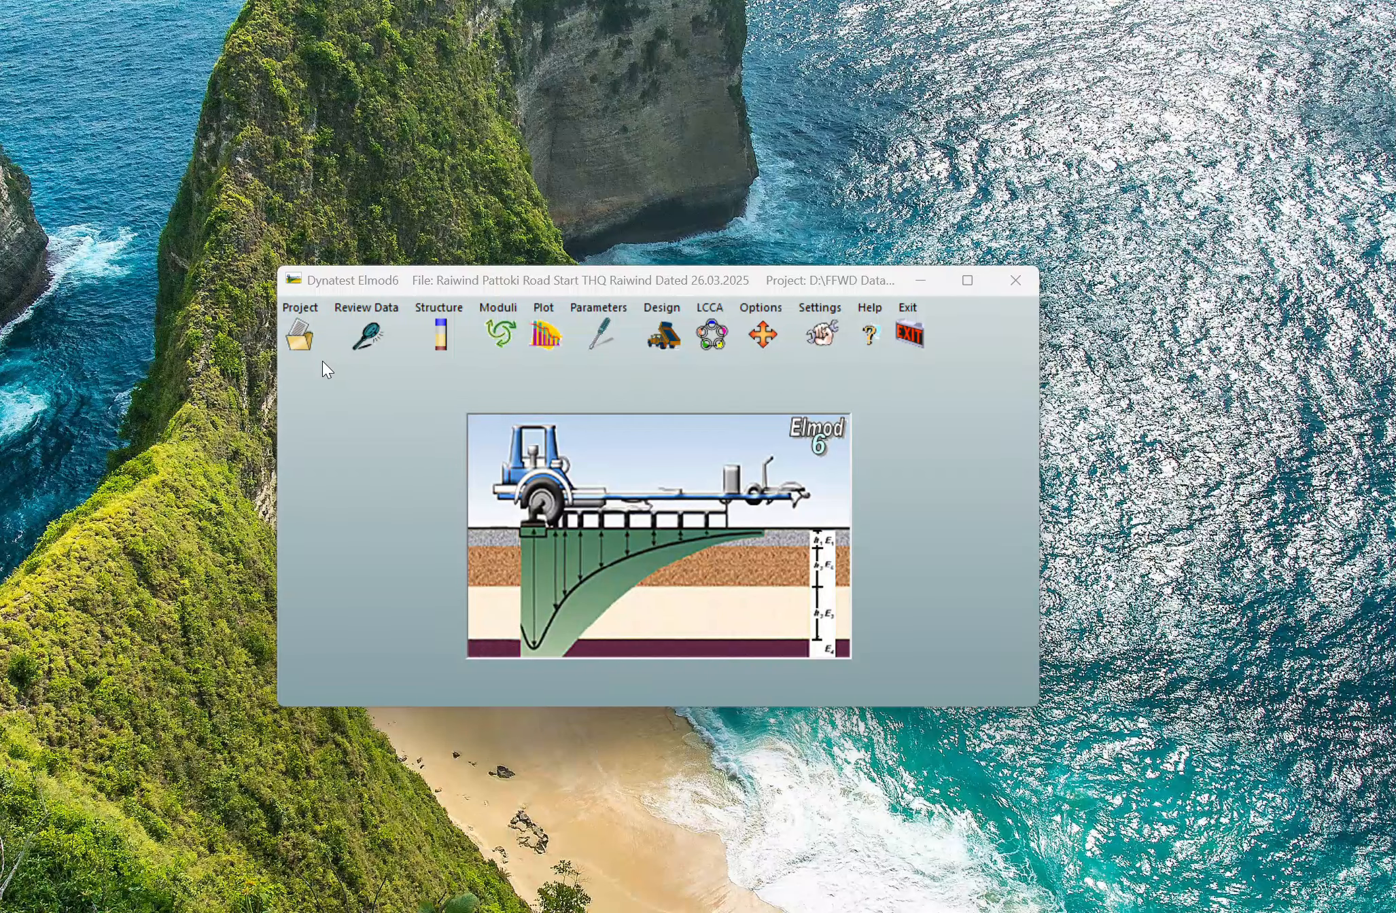
Open the existing project database Raiwind Pattoki Road.mde from the Raiwind Pattoki Database folder.
click(297, 345)
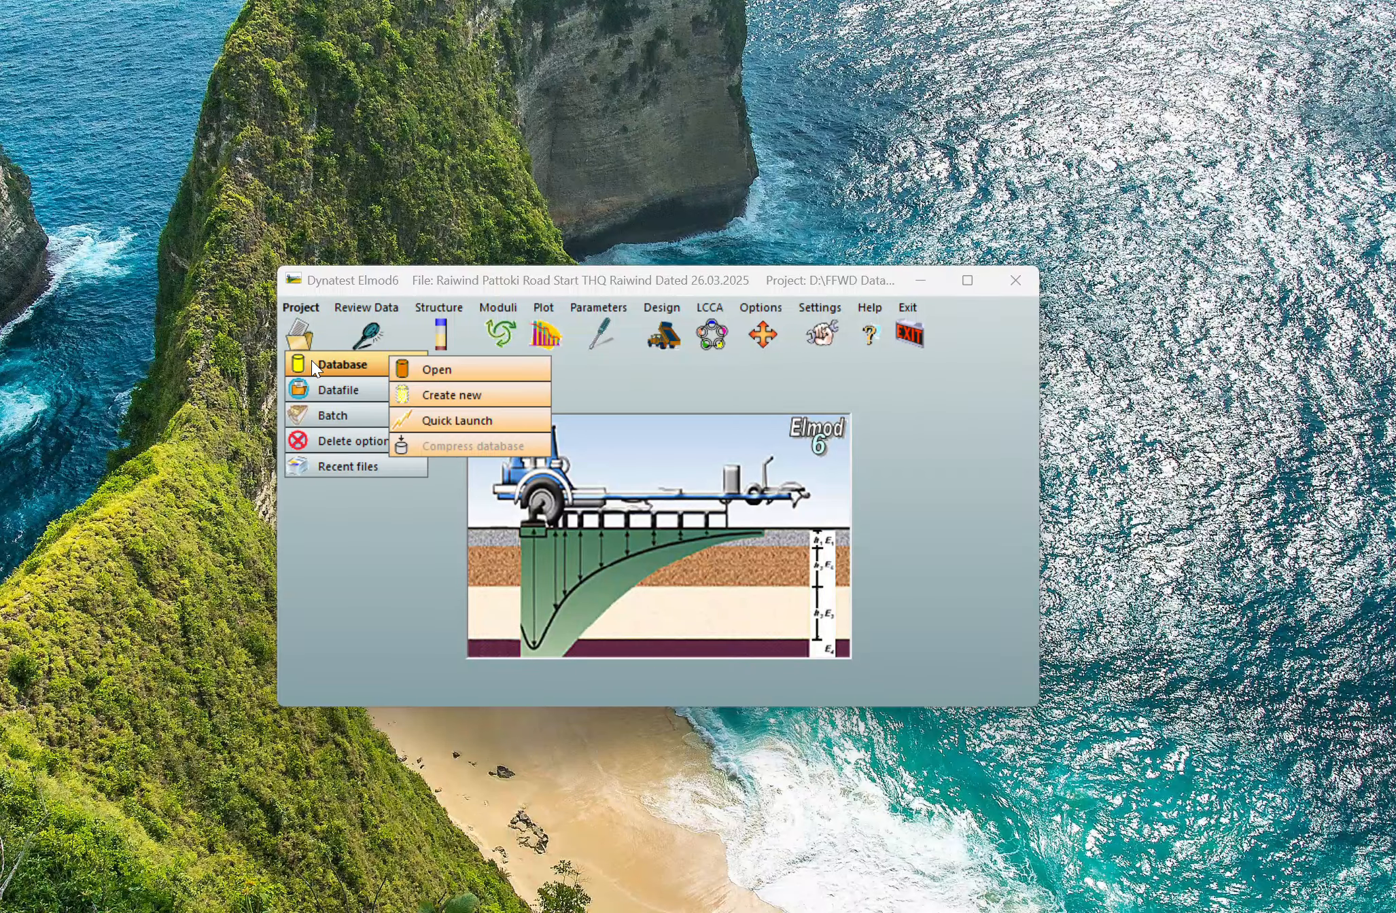
click(454, 368)
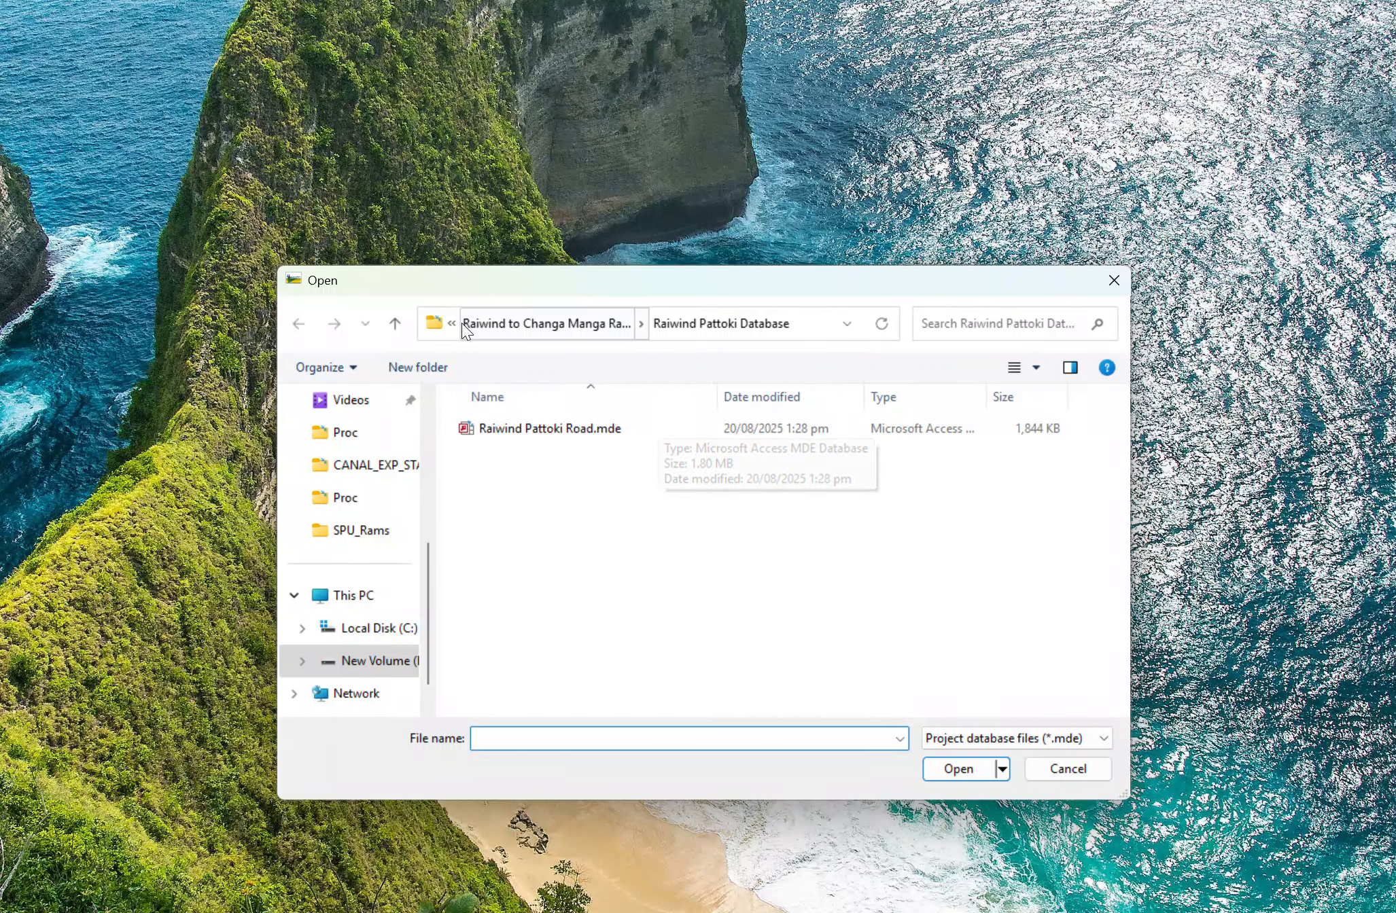
click(553, 430)
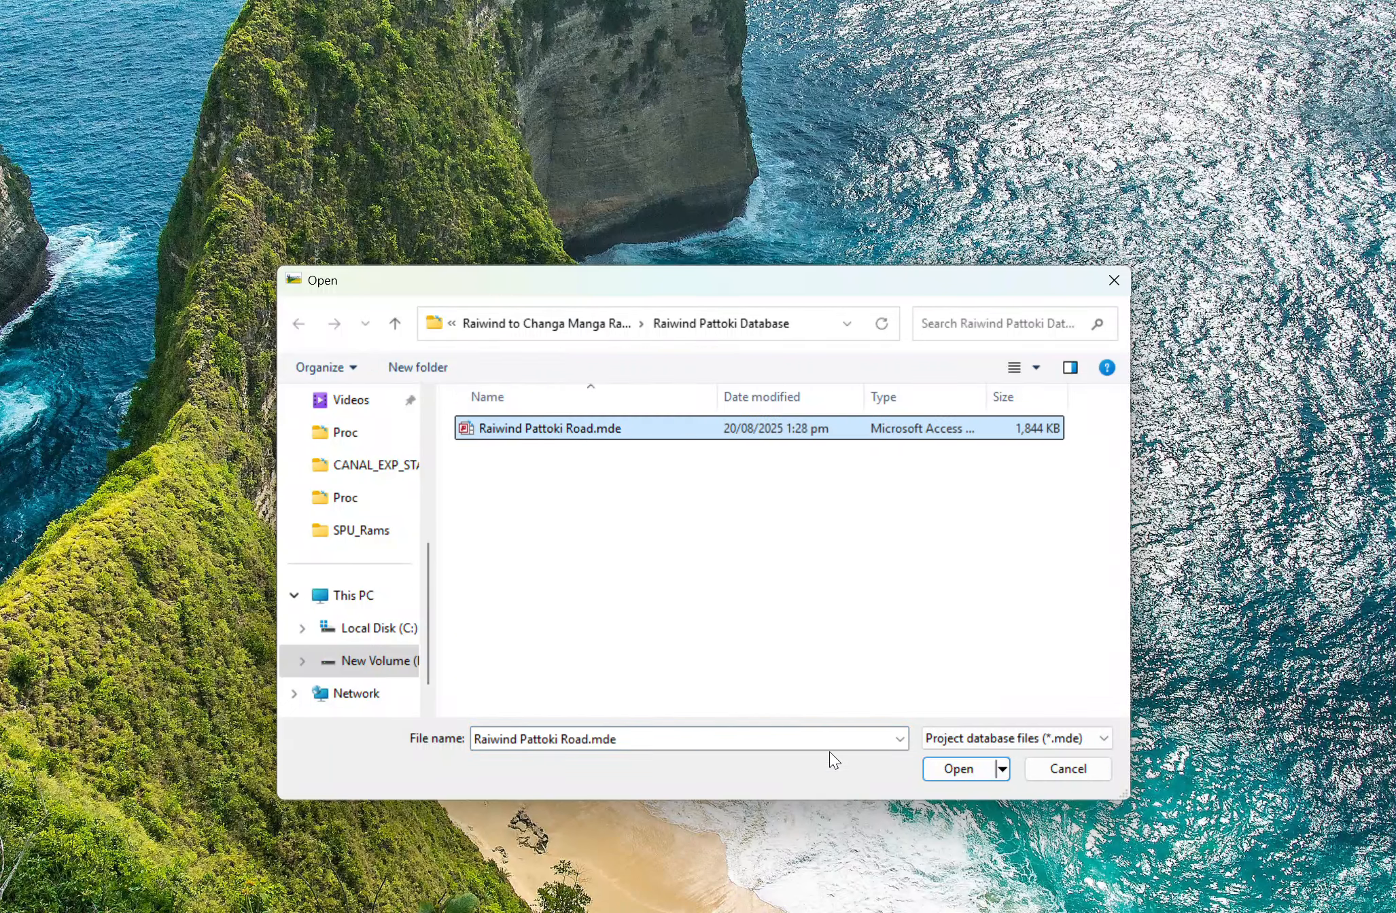
click(972, 770)
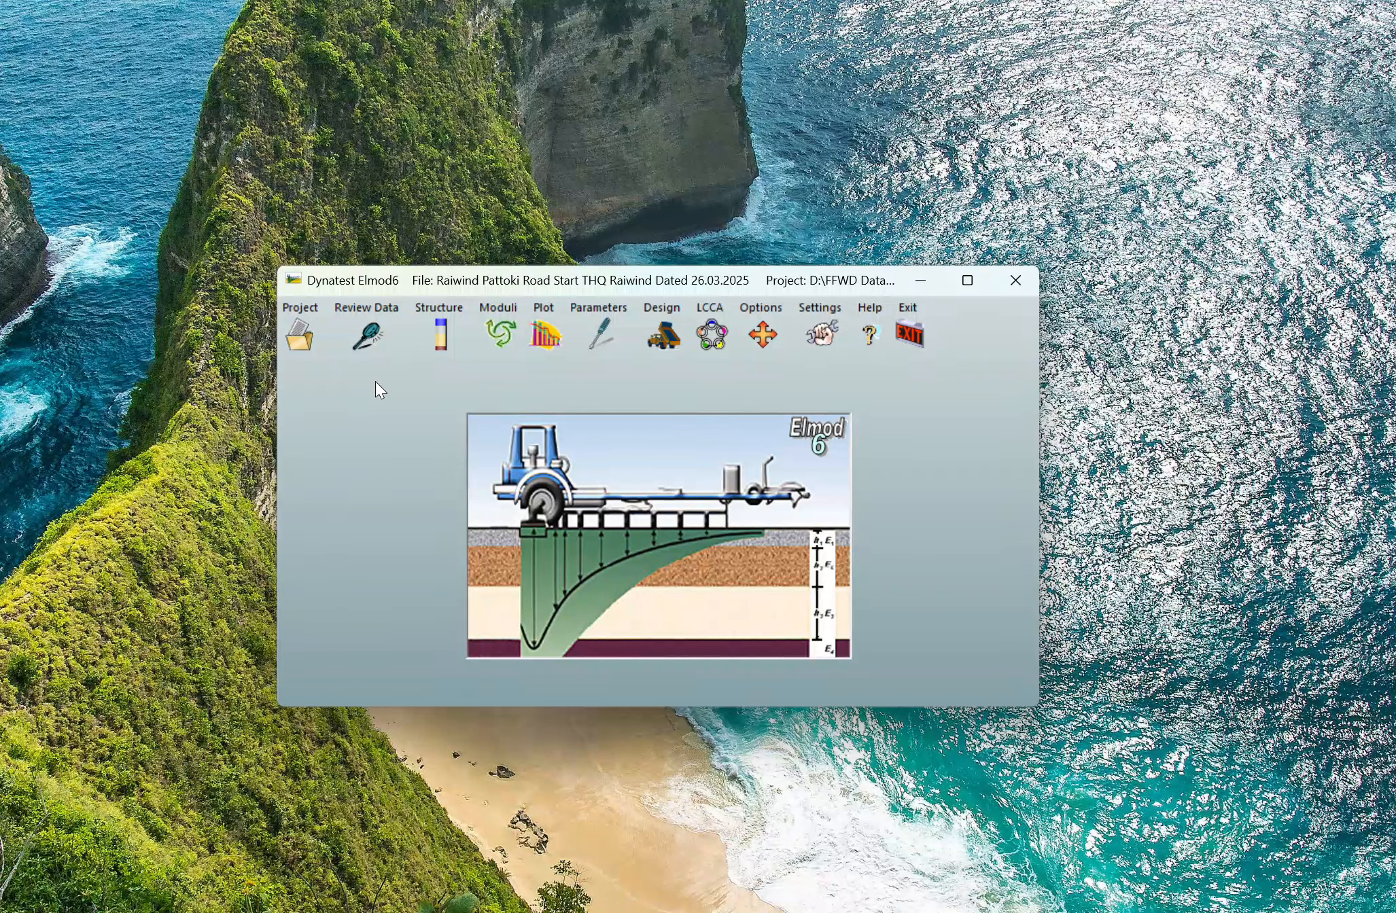
Review the measured deflection data and check the options for inserting asphalt temperatures, without inserting a value.
click(369, 334)
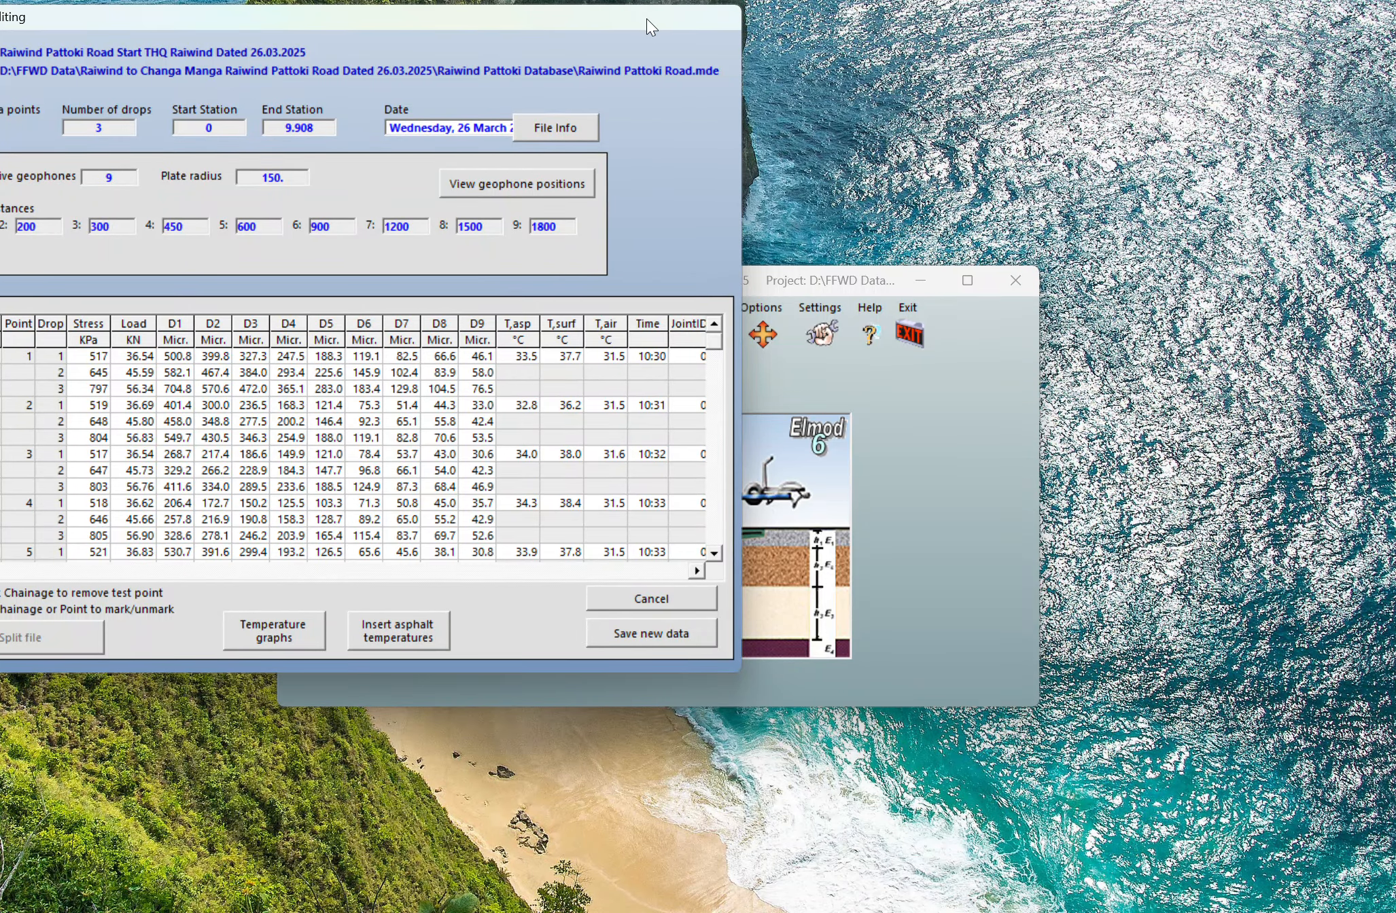
drag(647, 18, 837, 58)
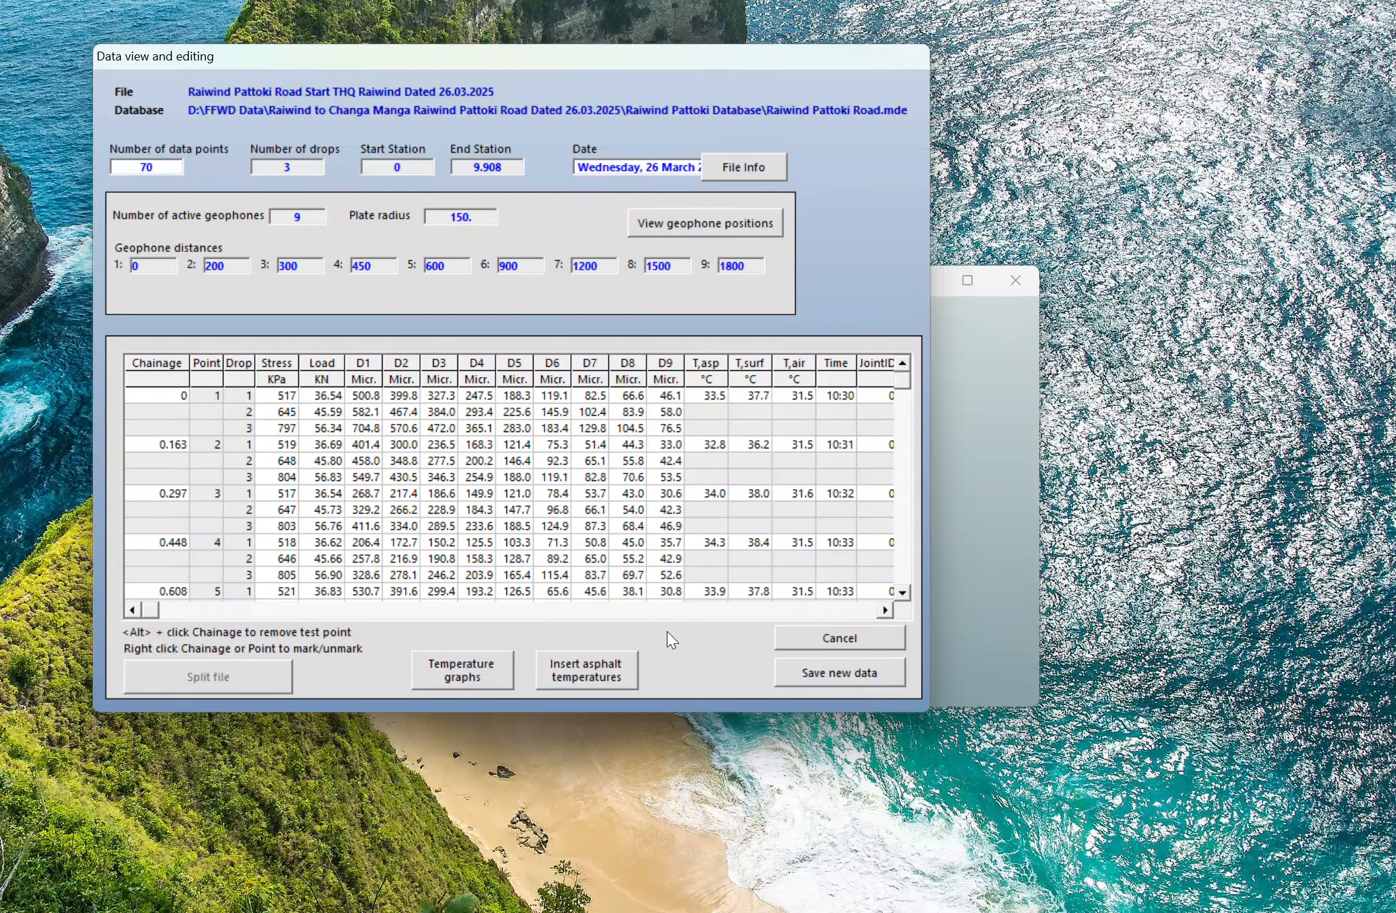
click(628, 664)
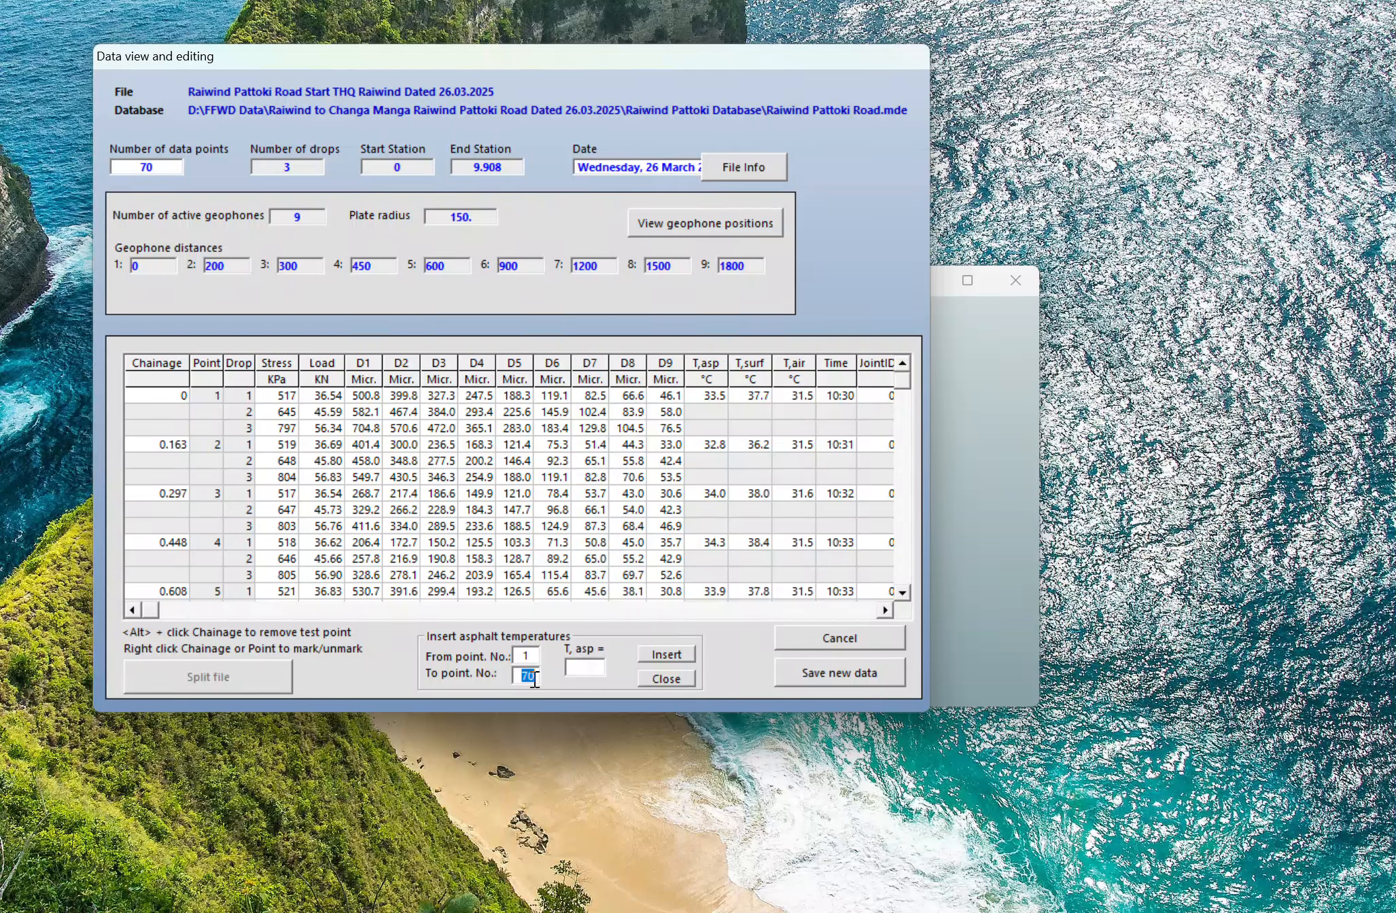
click(595, 669)
click(667, 680)
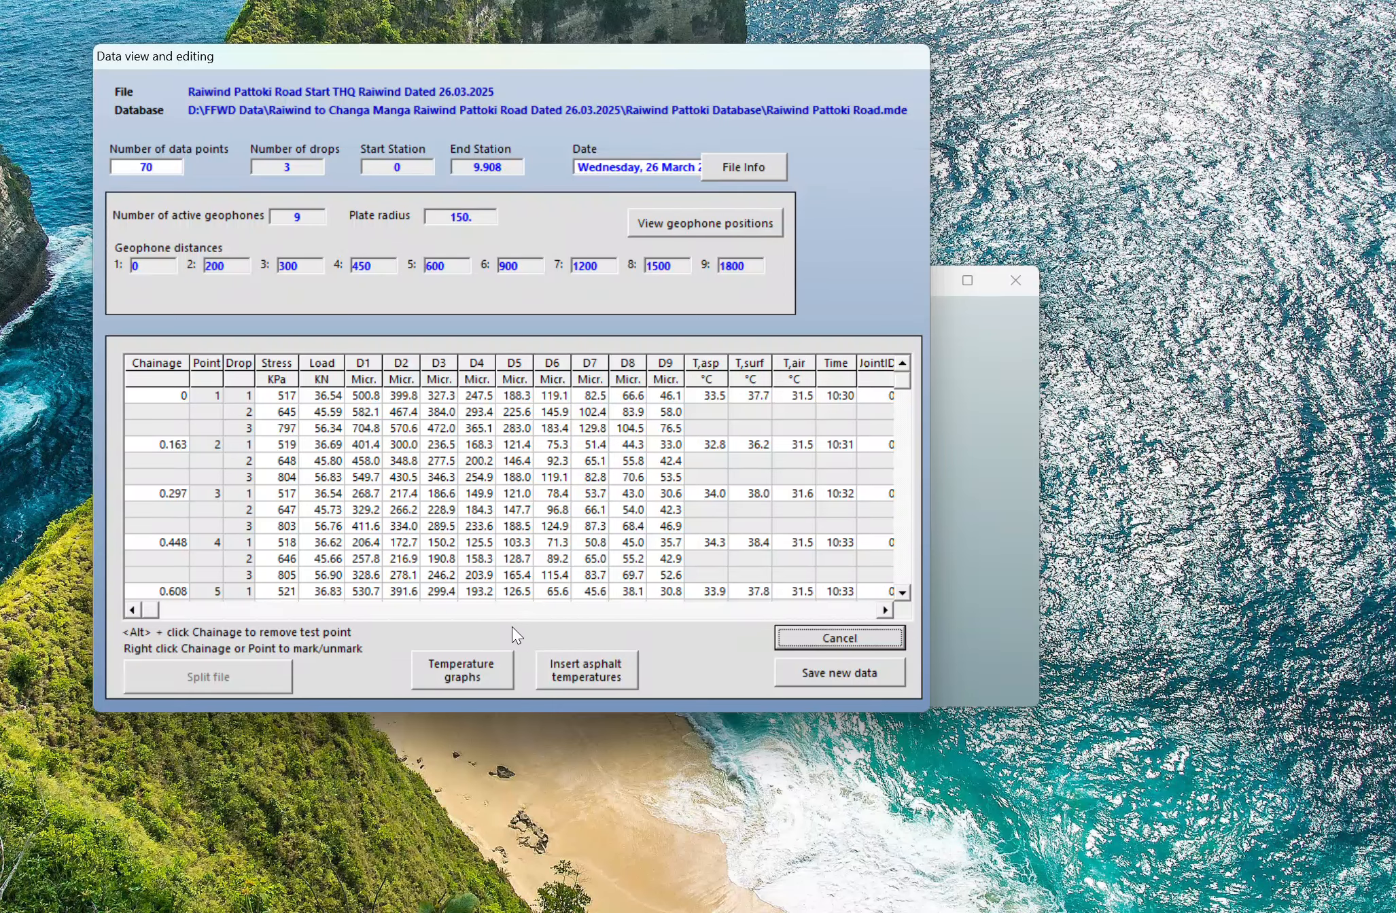
Examine the asphalt, surface and air temperature graphs and the Bell equation inputs, and leave the data review without saving.
click(489, 661)
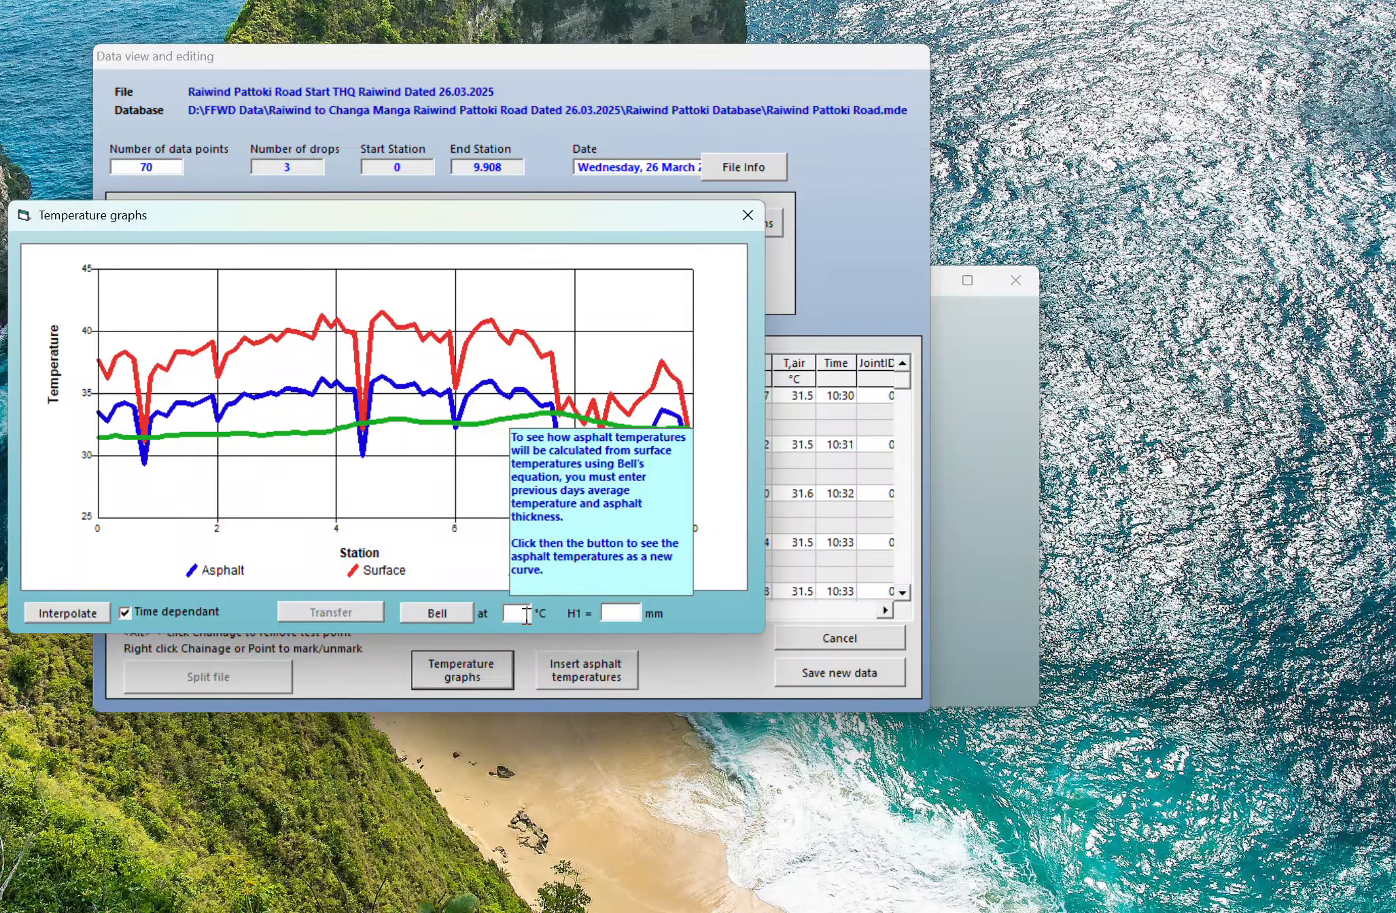
click(628, 614)
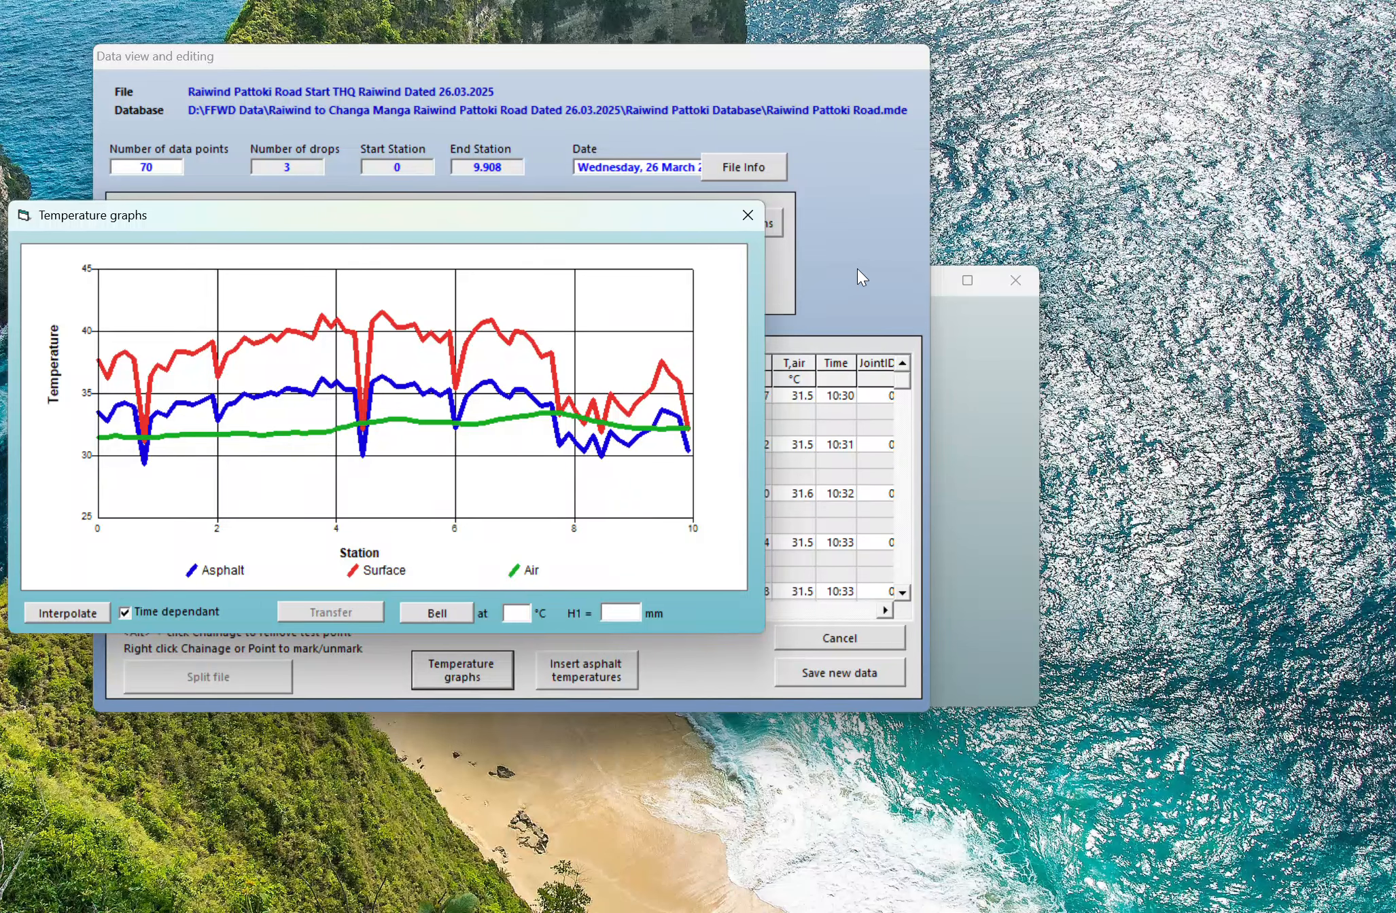
click(747, 216)
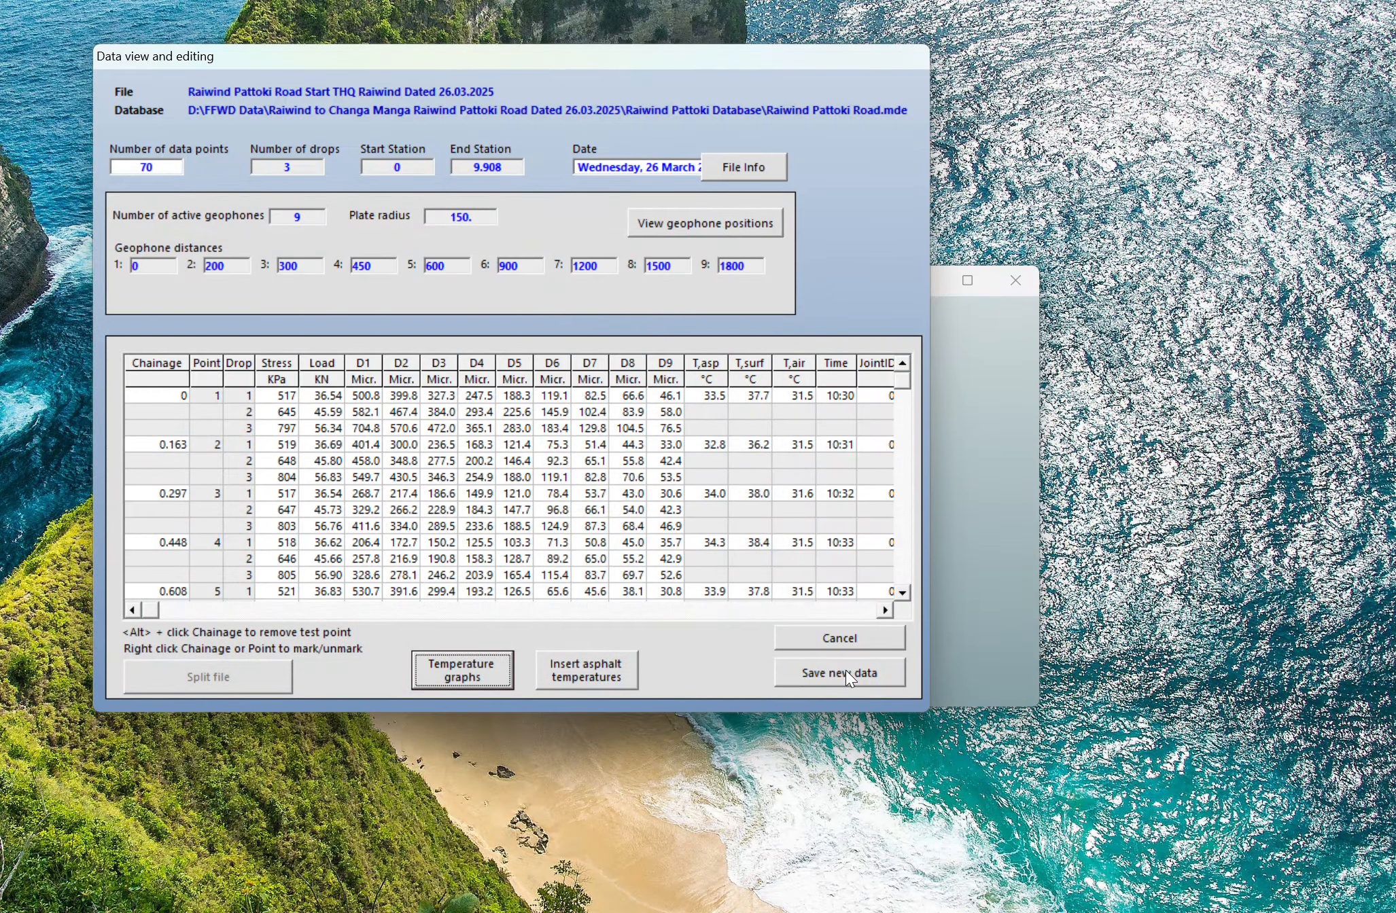
click(876, 645)
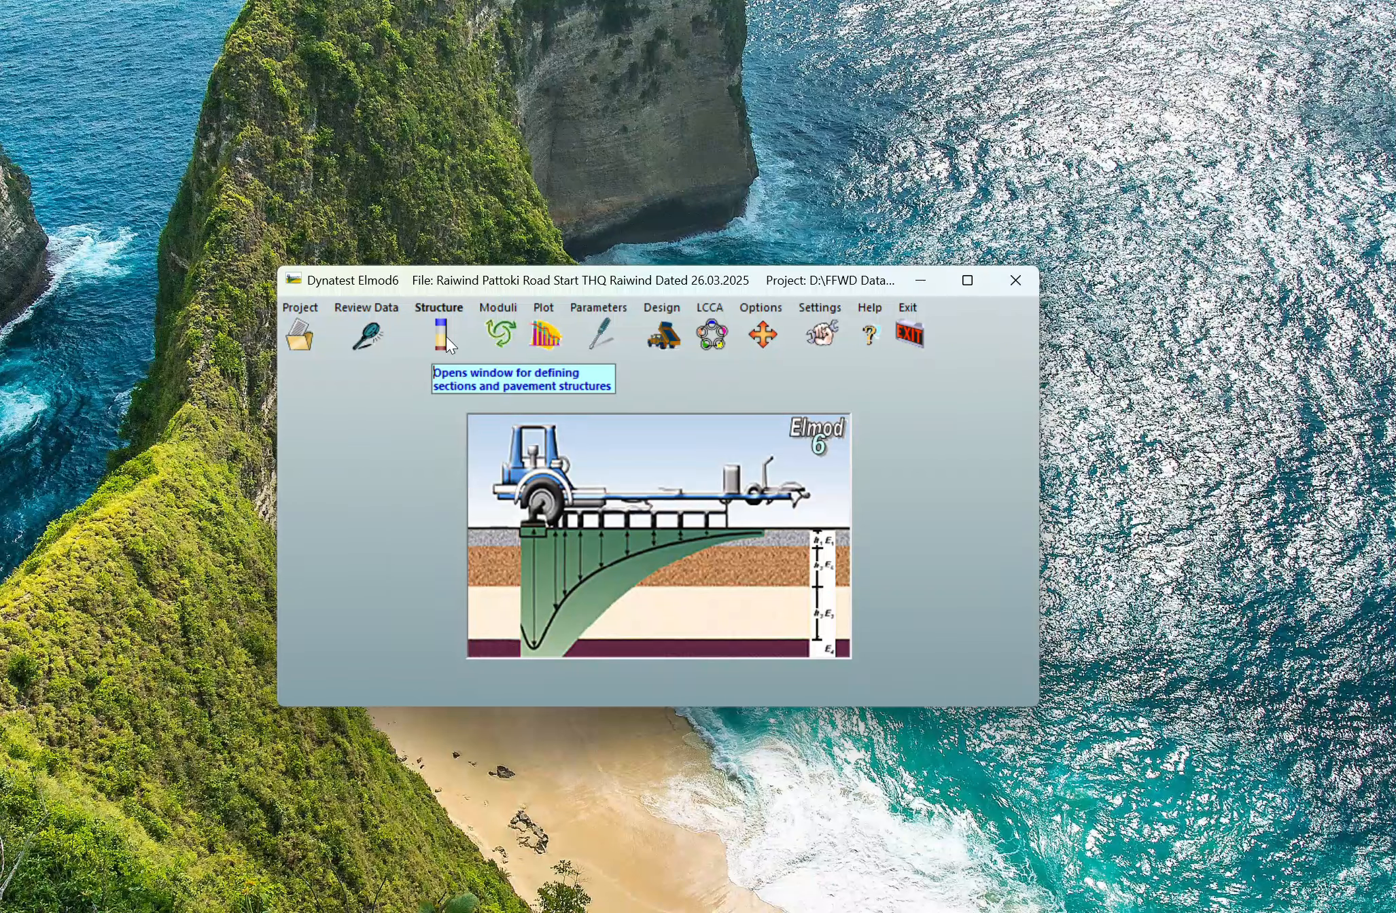
View the pavement structure diagram of section 1 and inspect its base and subgrade layers.
click(446, 336)
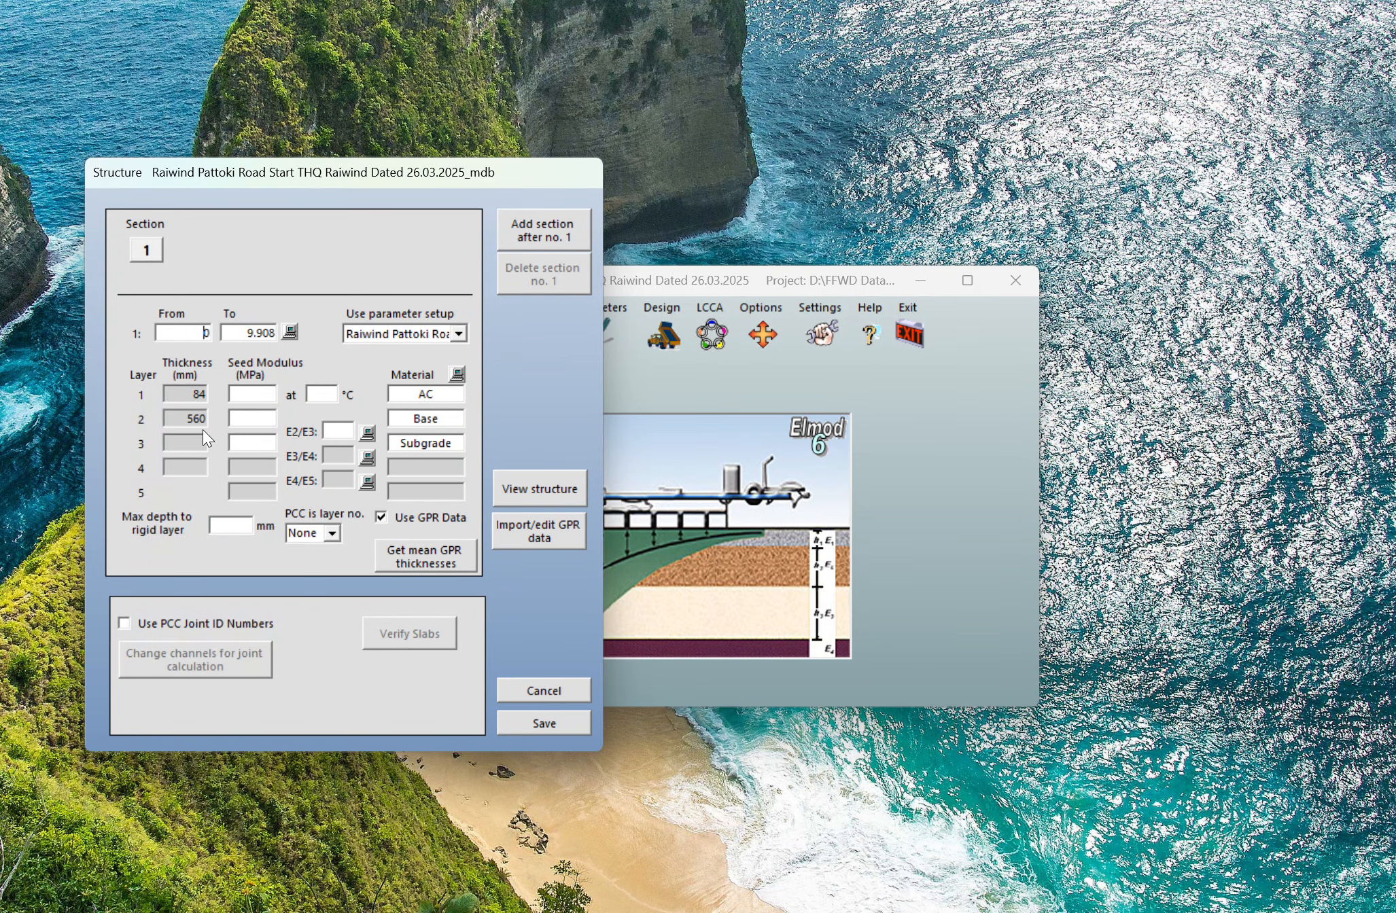
click(572, 481)
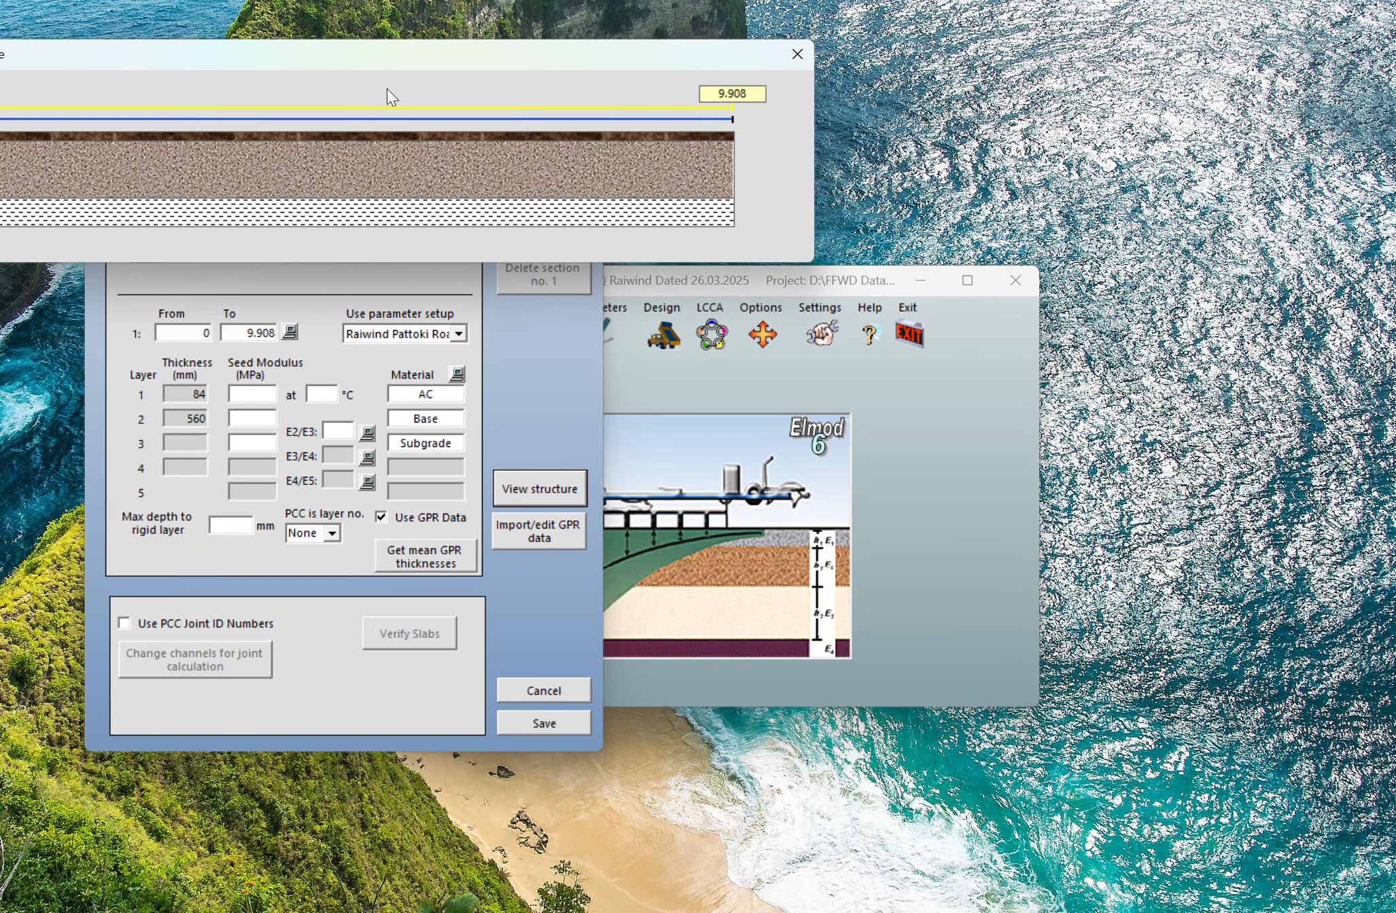
drag(429, 34, 738, 76)
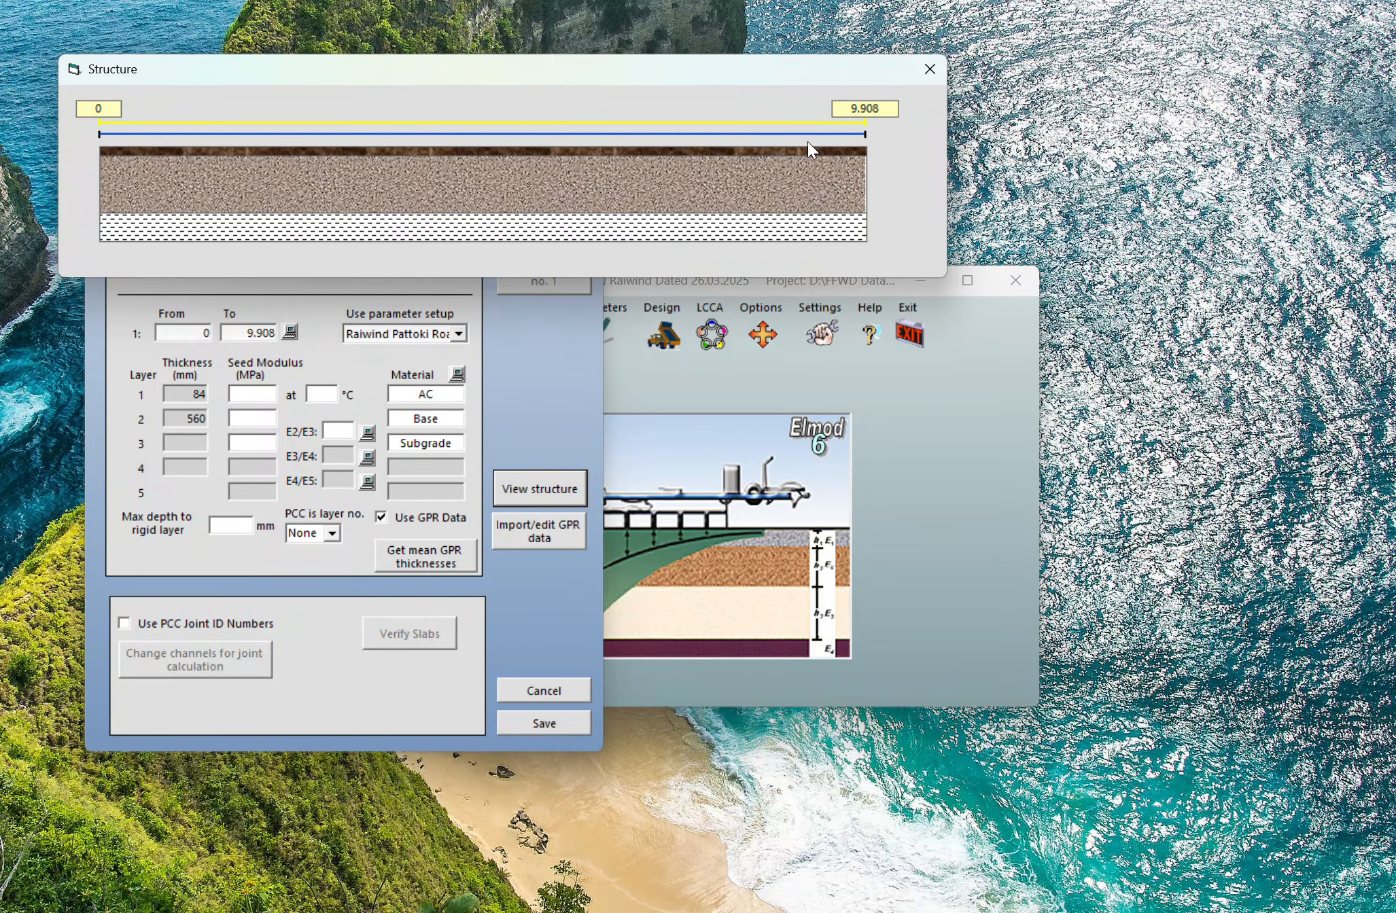
mouse_move(795, 181)
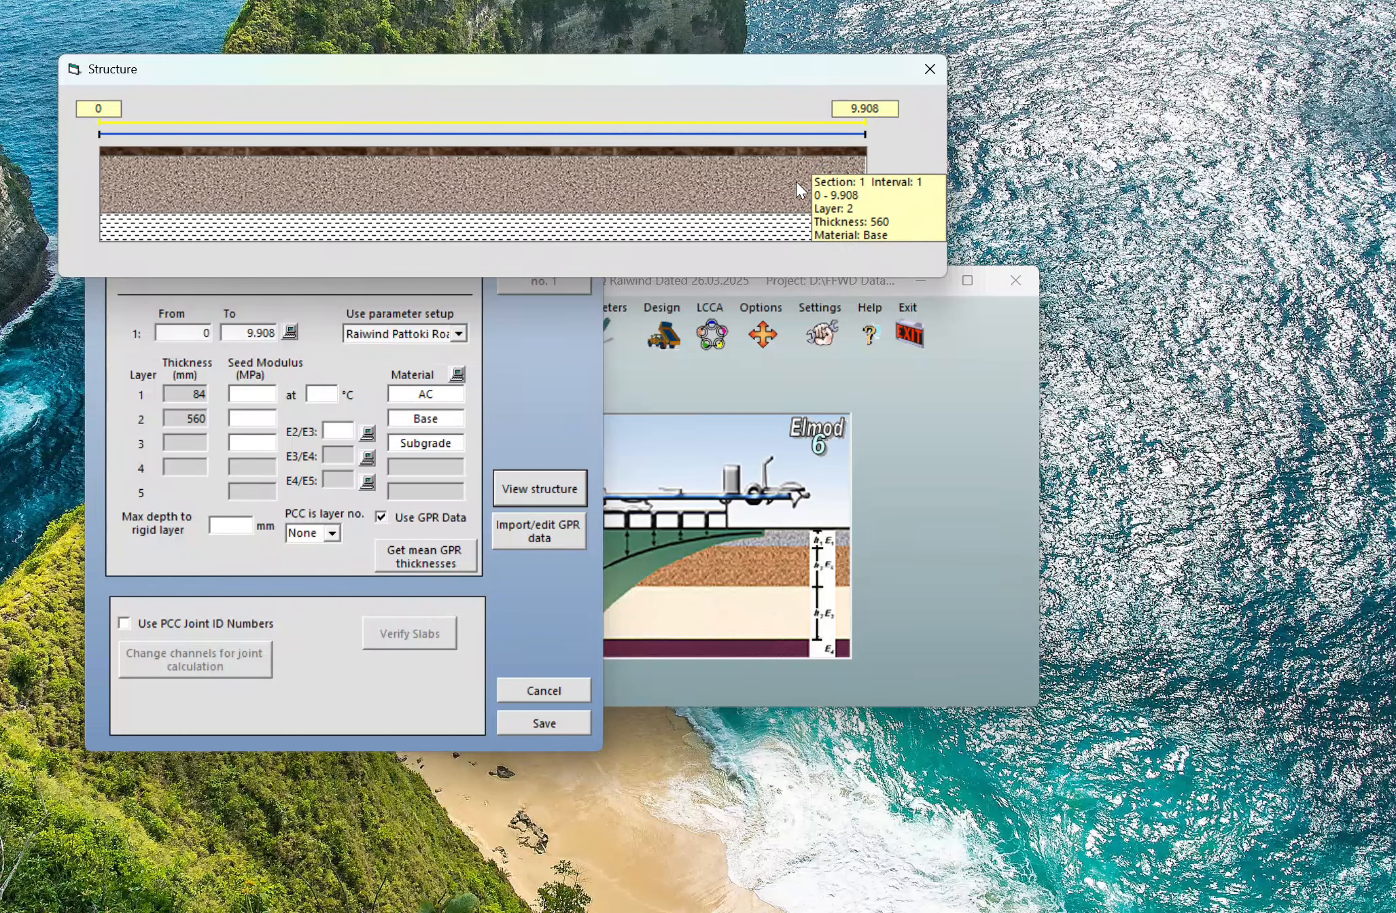
mouse_move(804, 233)
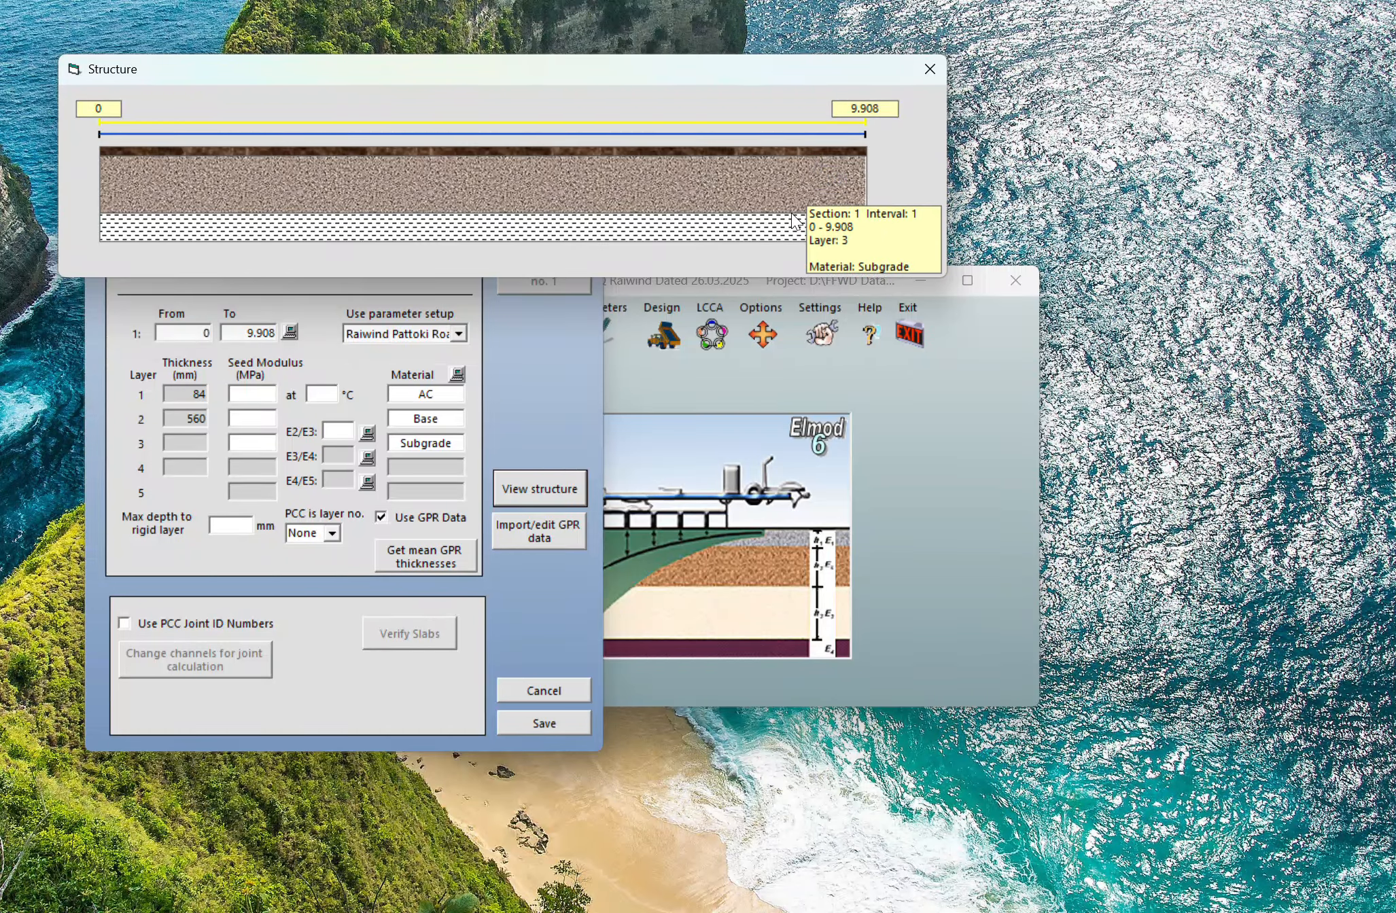
click(923, 72)
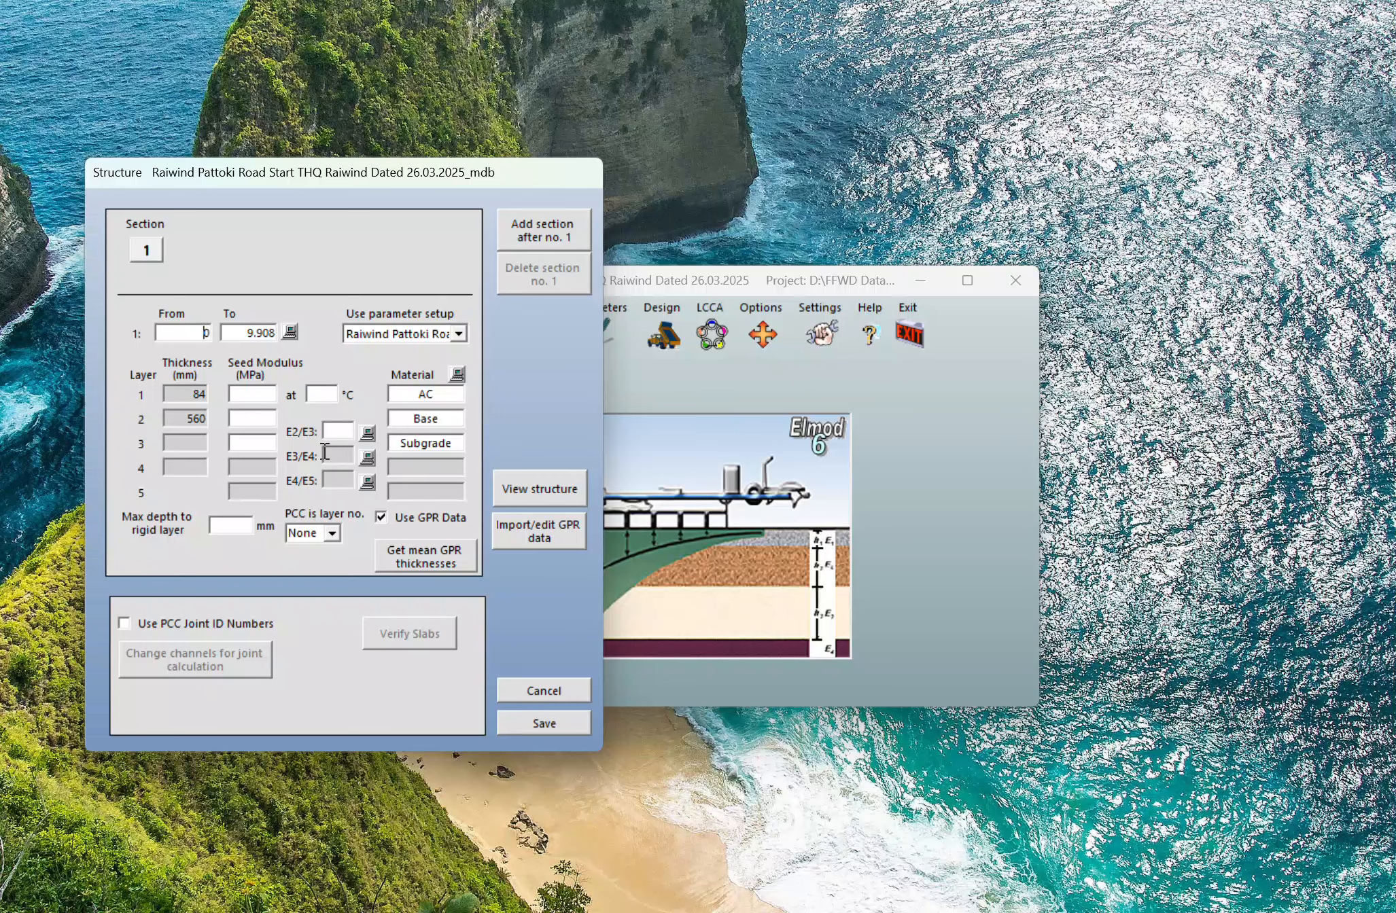
Examine the GPR layer thickness data by chainage, and leave the structure definition without saving changes.
click(548, 535)
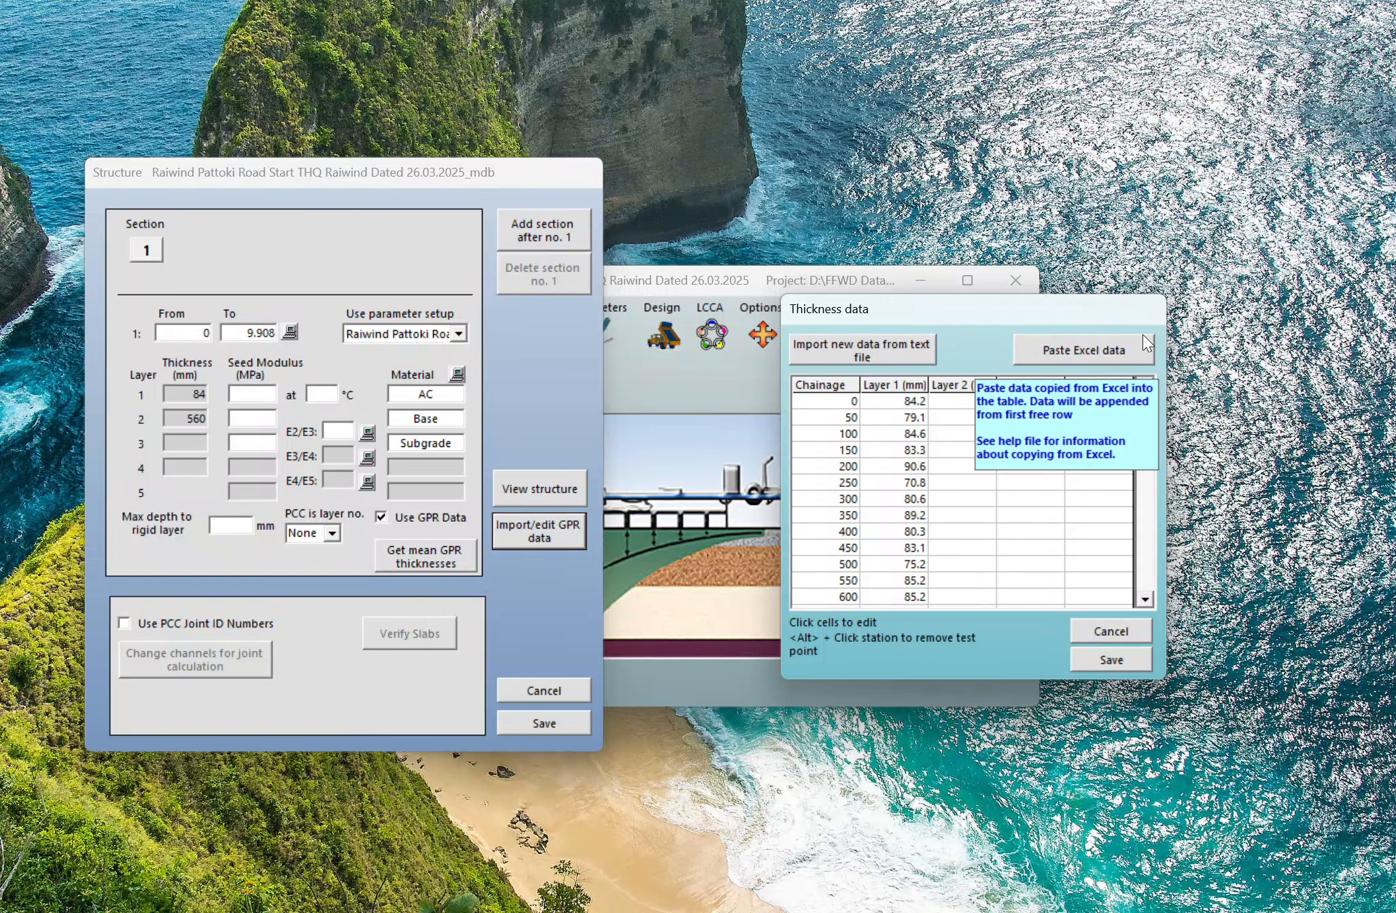
click(1100, 632)
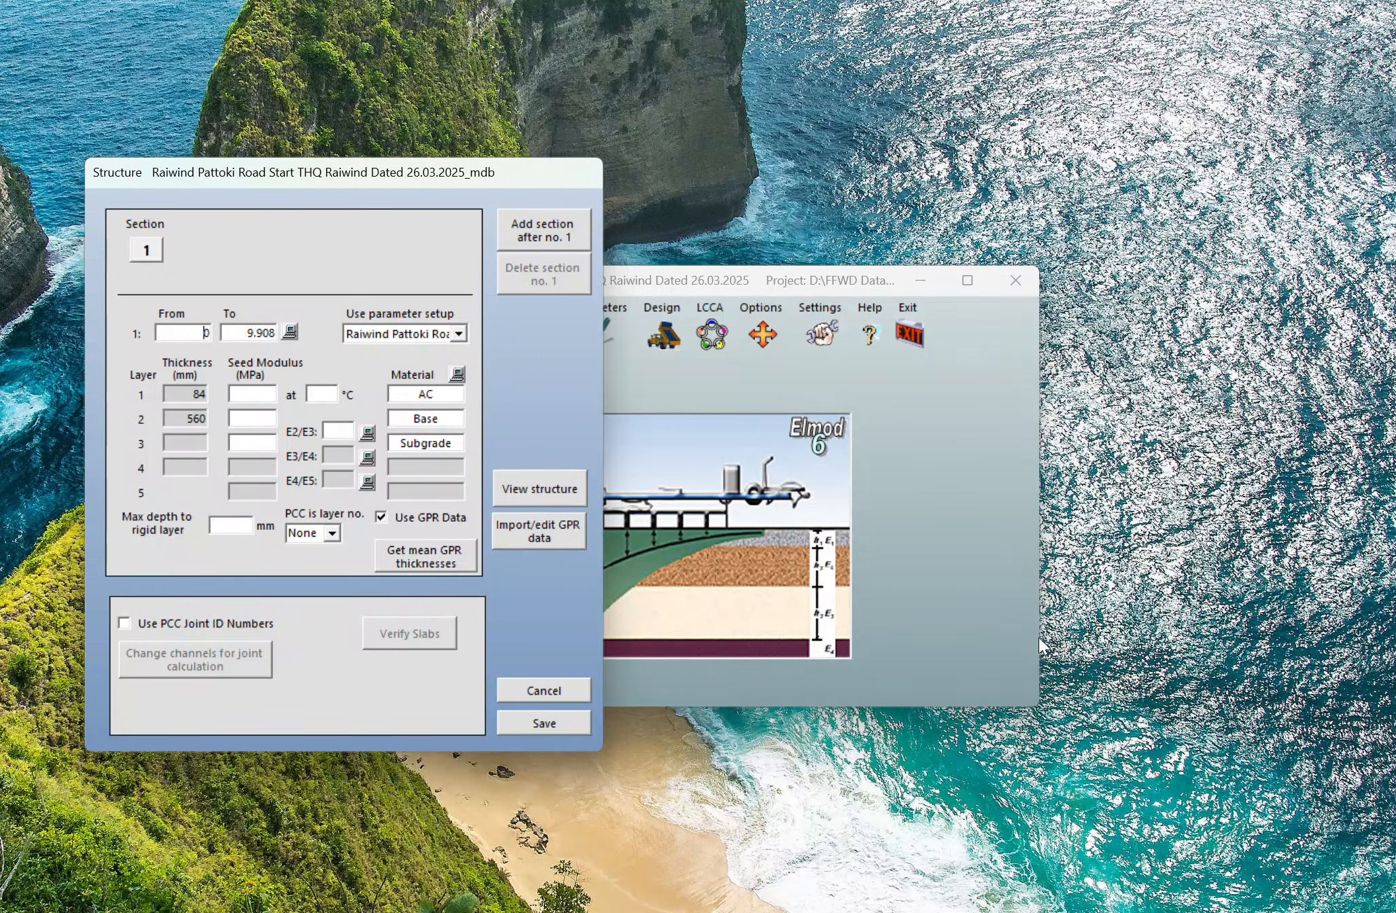
click(572, 694)
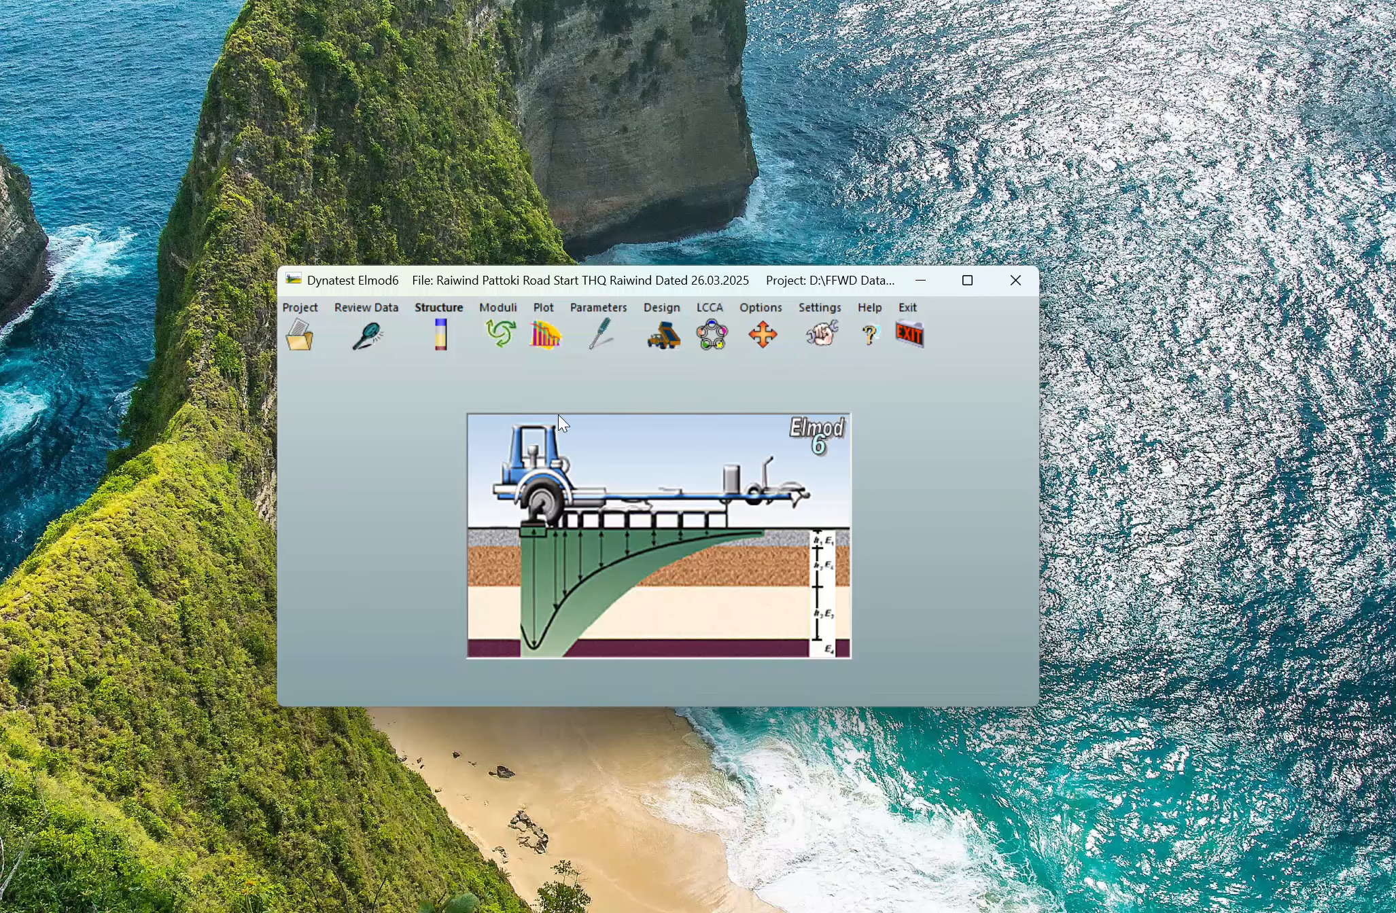
Open the project's parameter setups, look at SIDefault, and load the Raiwind Pattoki Road setup.
click(606, 338)
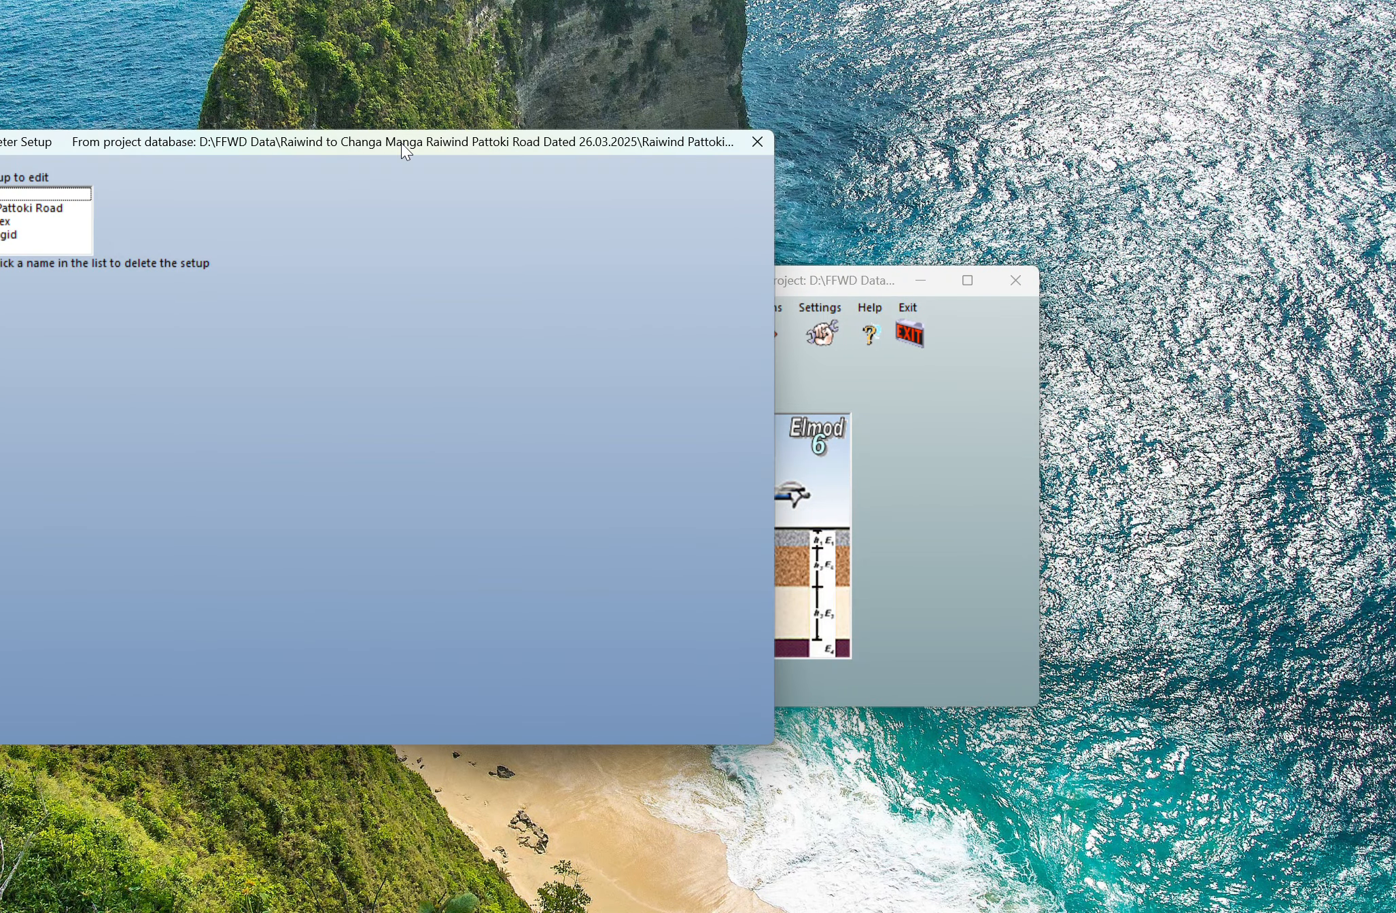
drag(411, 151, 547, 168)
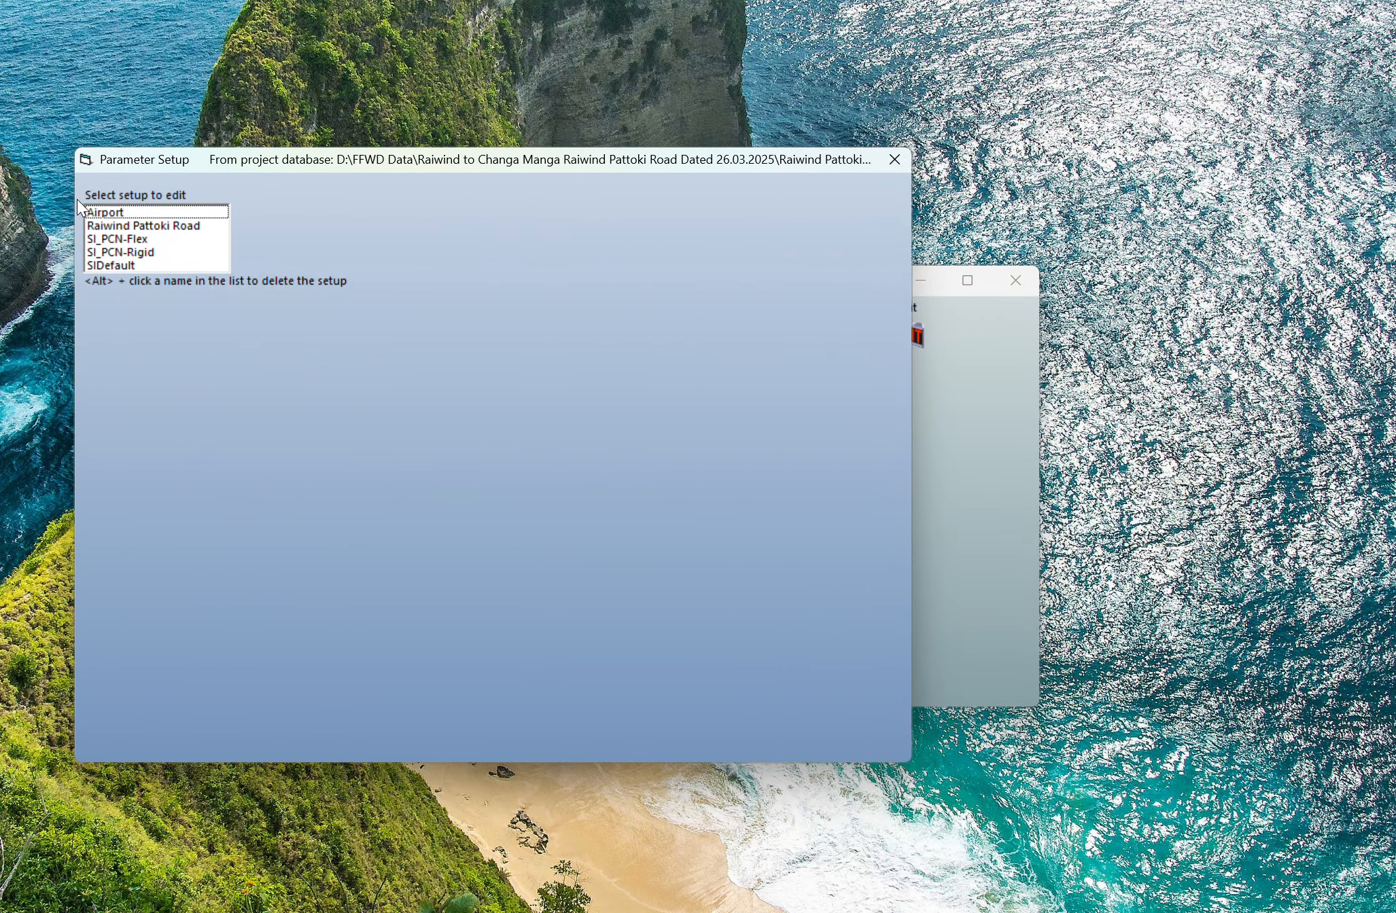
click(173, 266)
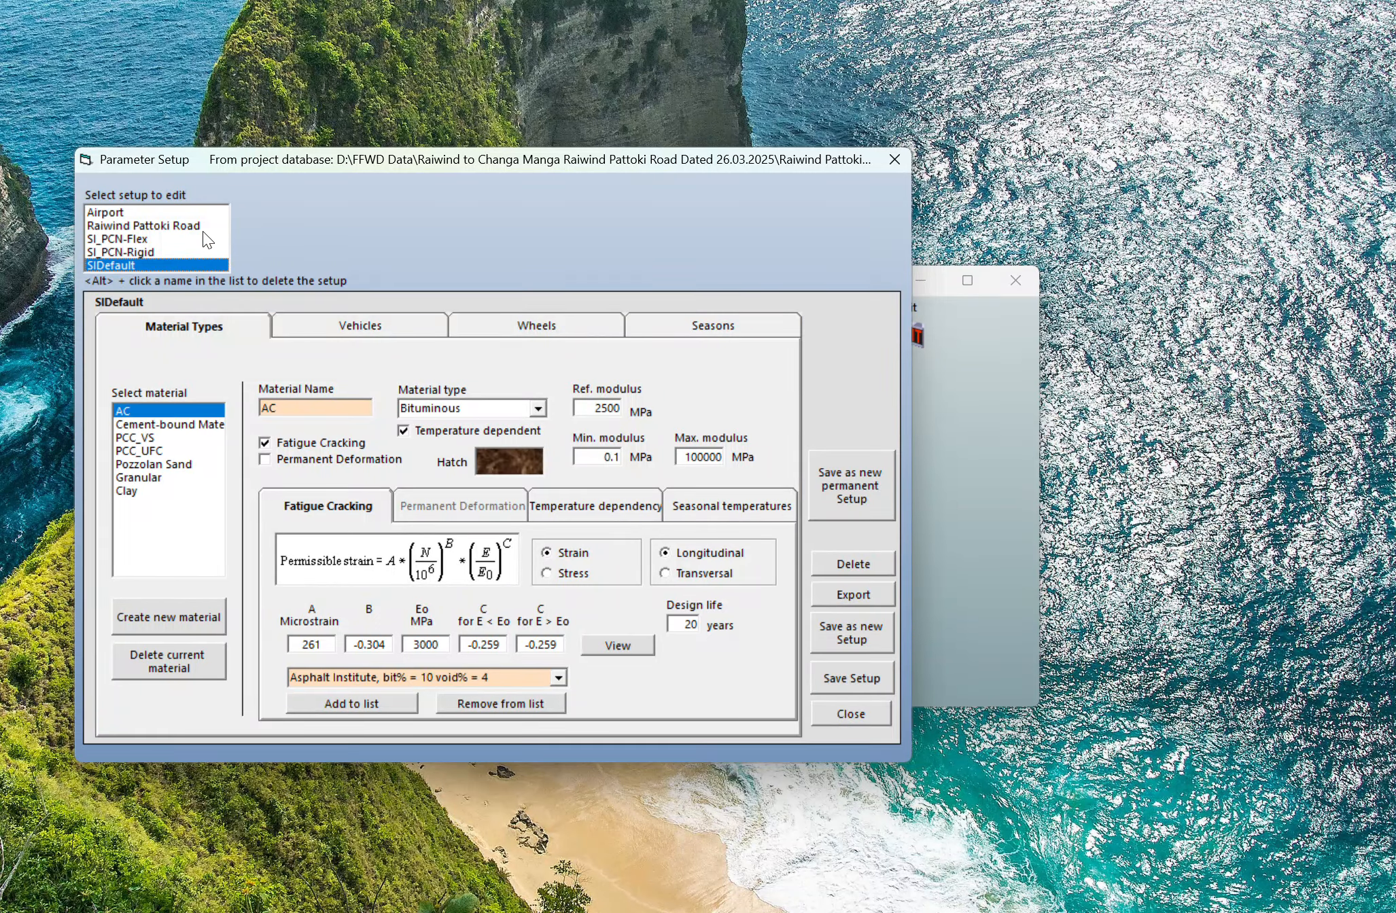
click(187, 227)
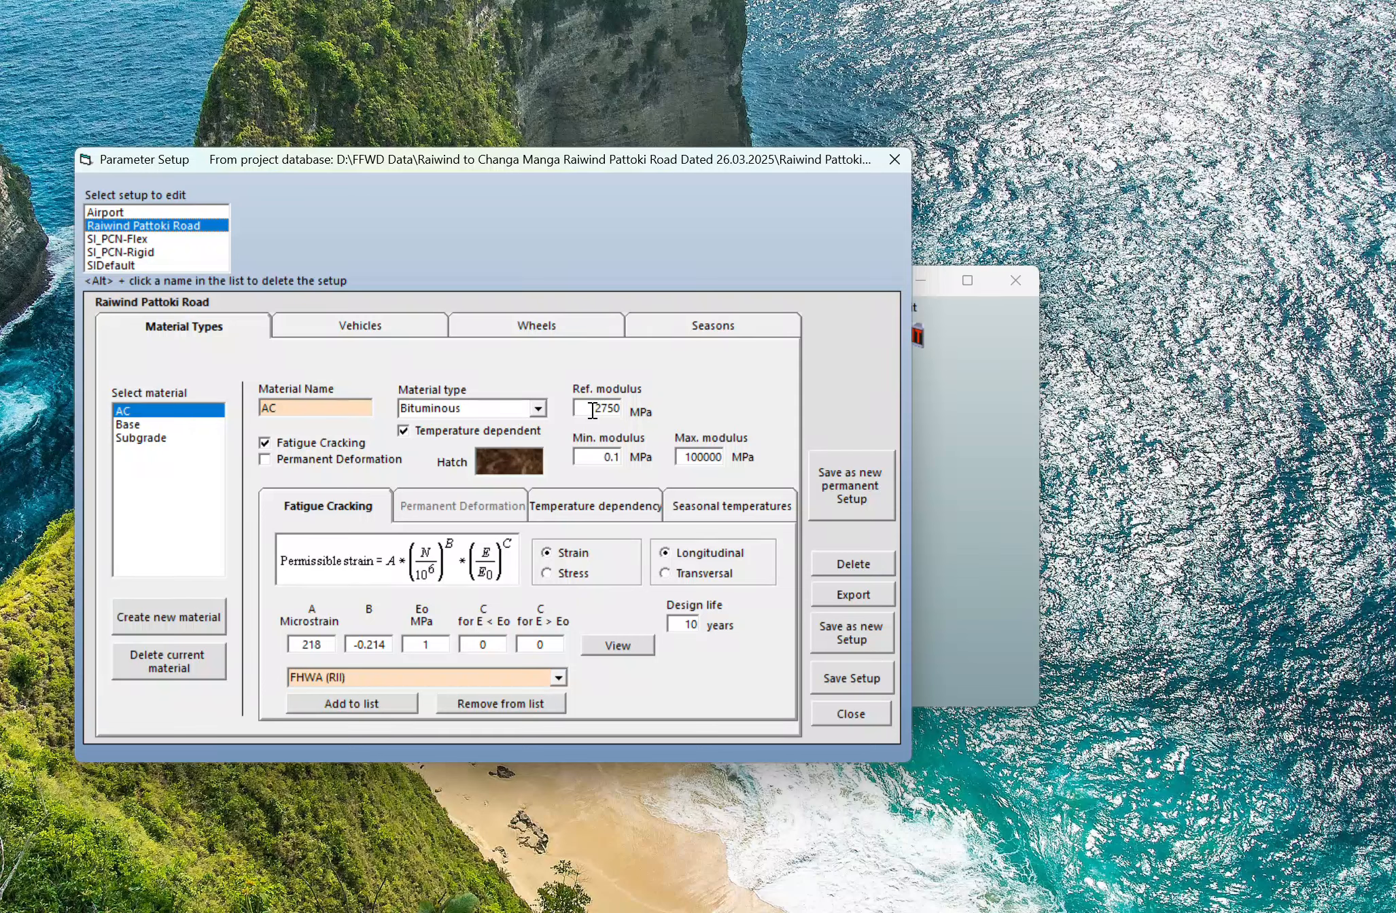
Check the AC material's reference modulus and material type, and browse the available fatigue cracking criteria while keeping FHWA (RII).
right_click(662, 412)
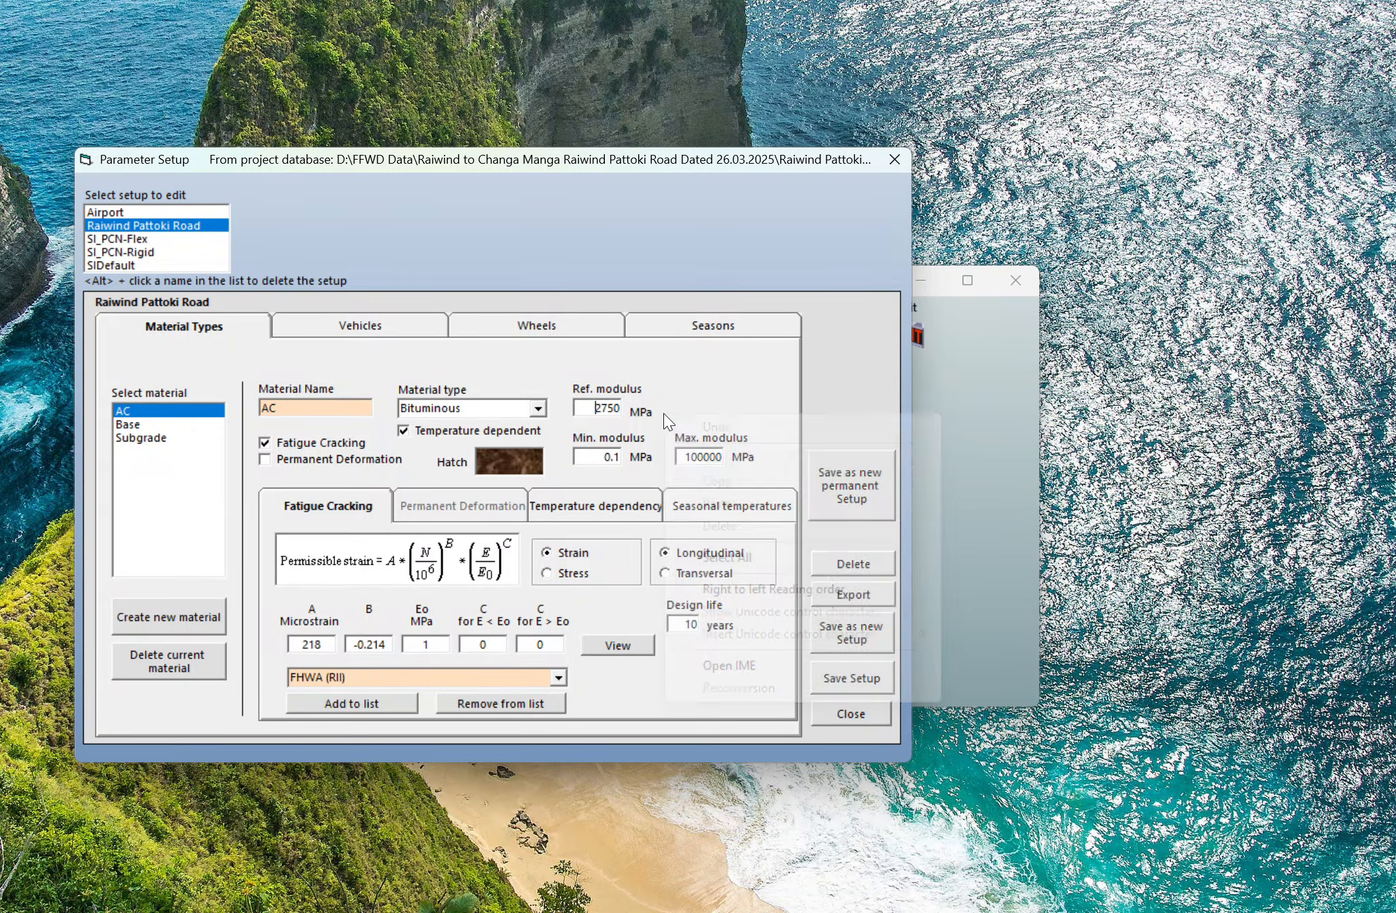
click(534, 413)
click(539, 408)
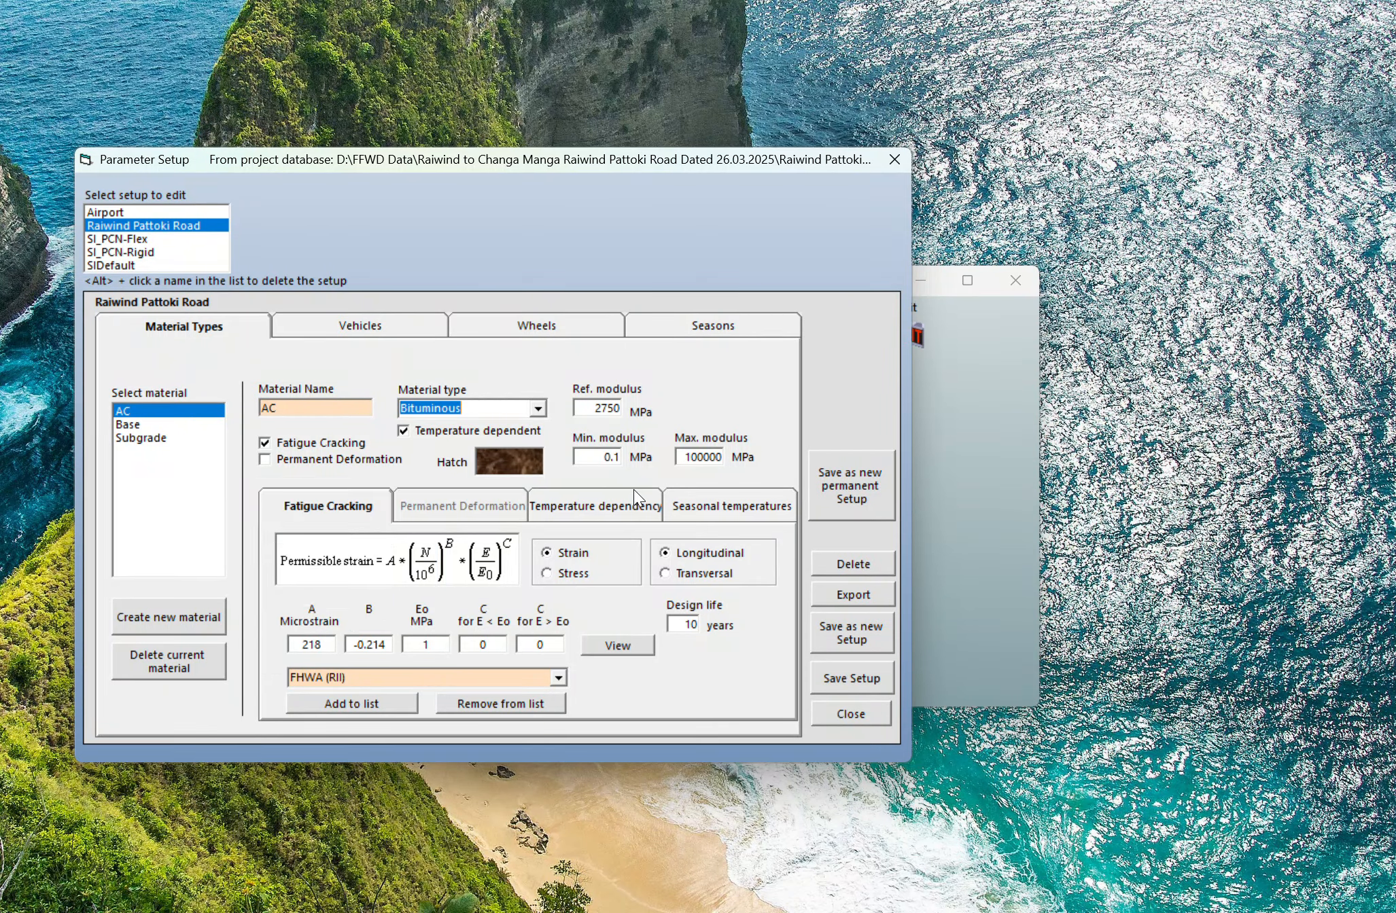
click(559, 676)
click(558, 676)
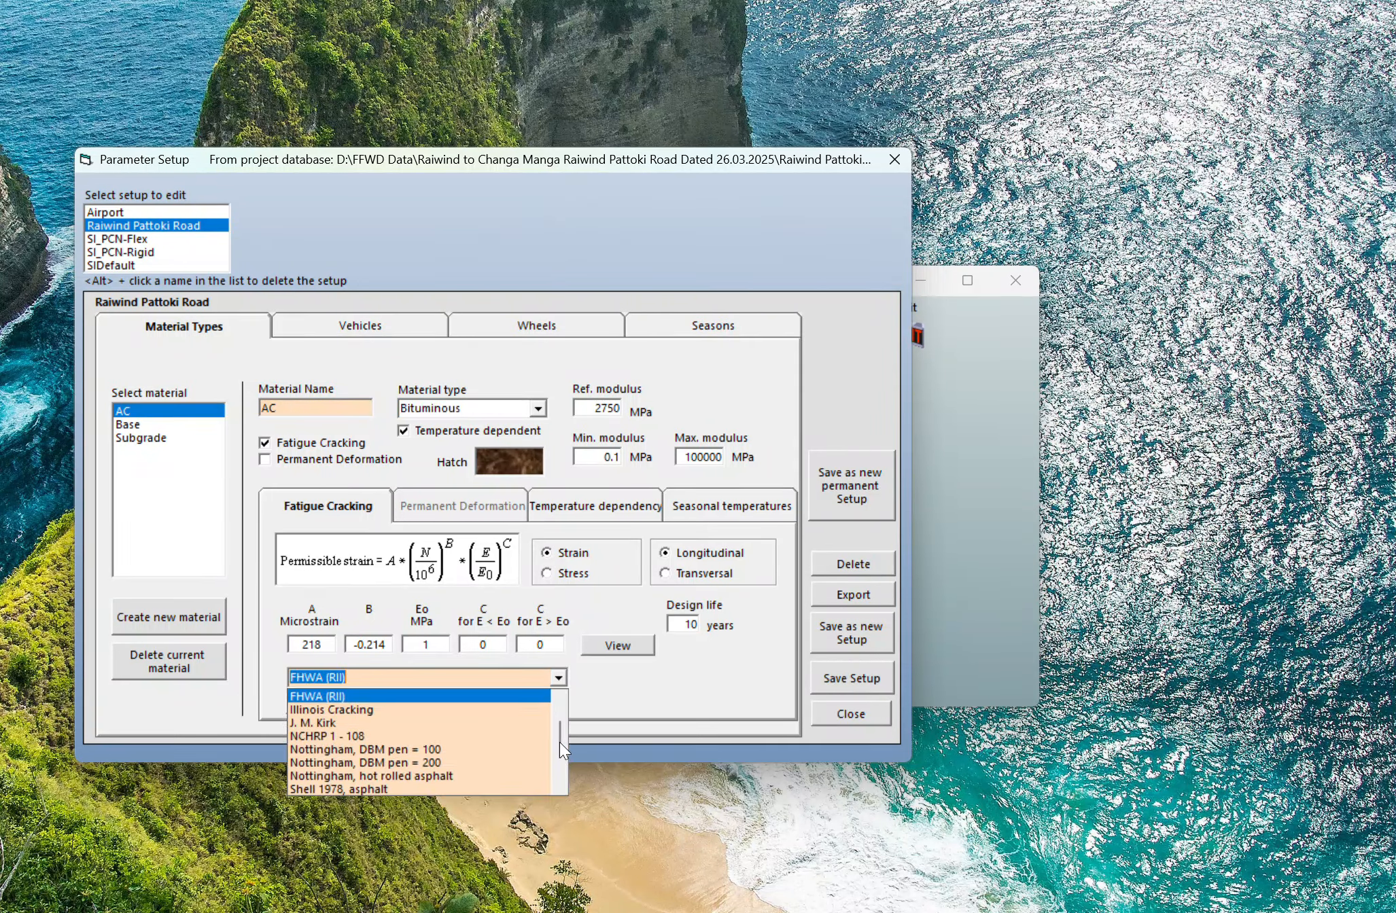
mouse_move(560, 742)
mouse_down()
mouse_move(564, 779)
mouse_move(569, 733)
mouse_up()
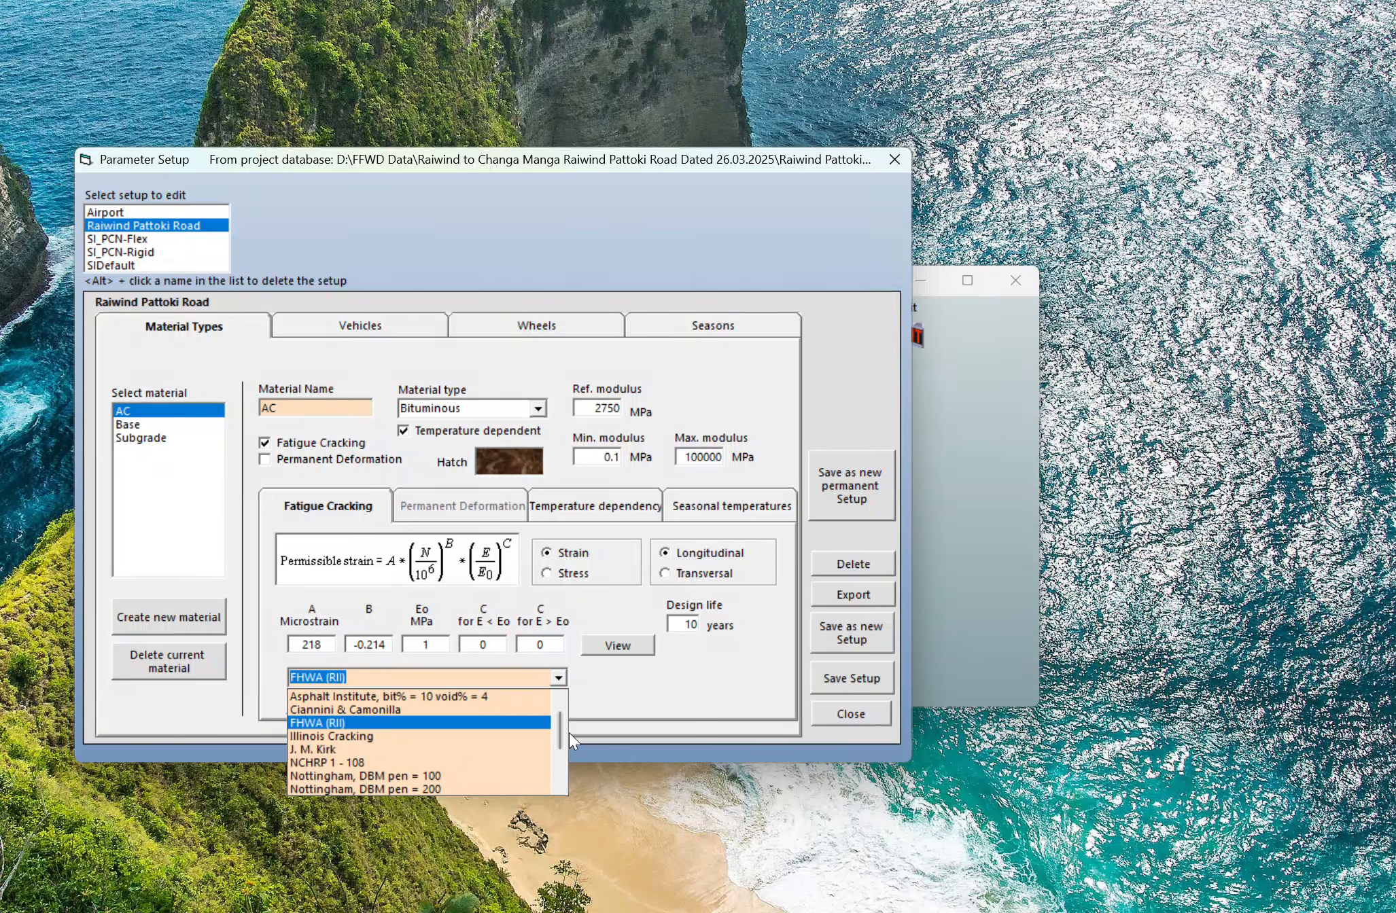
click(660, 691)
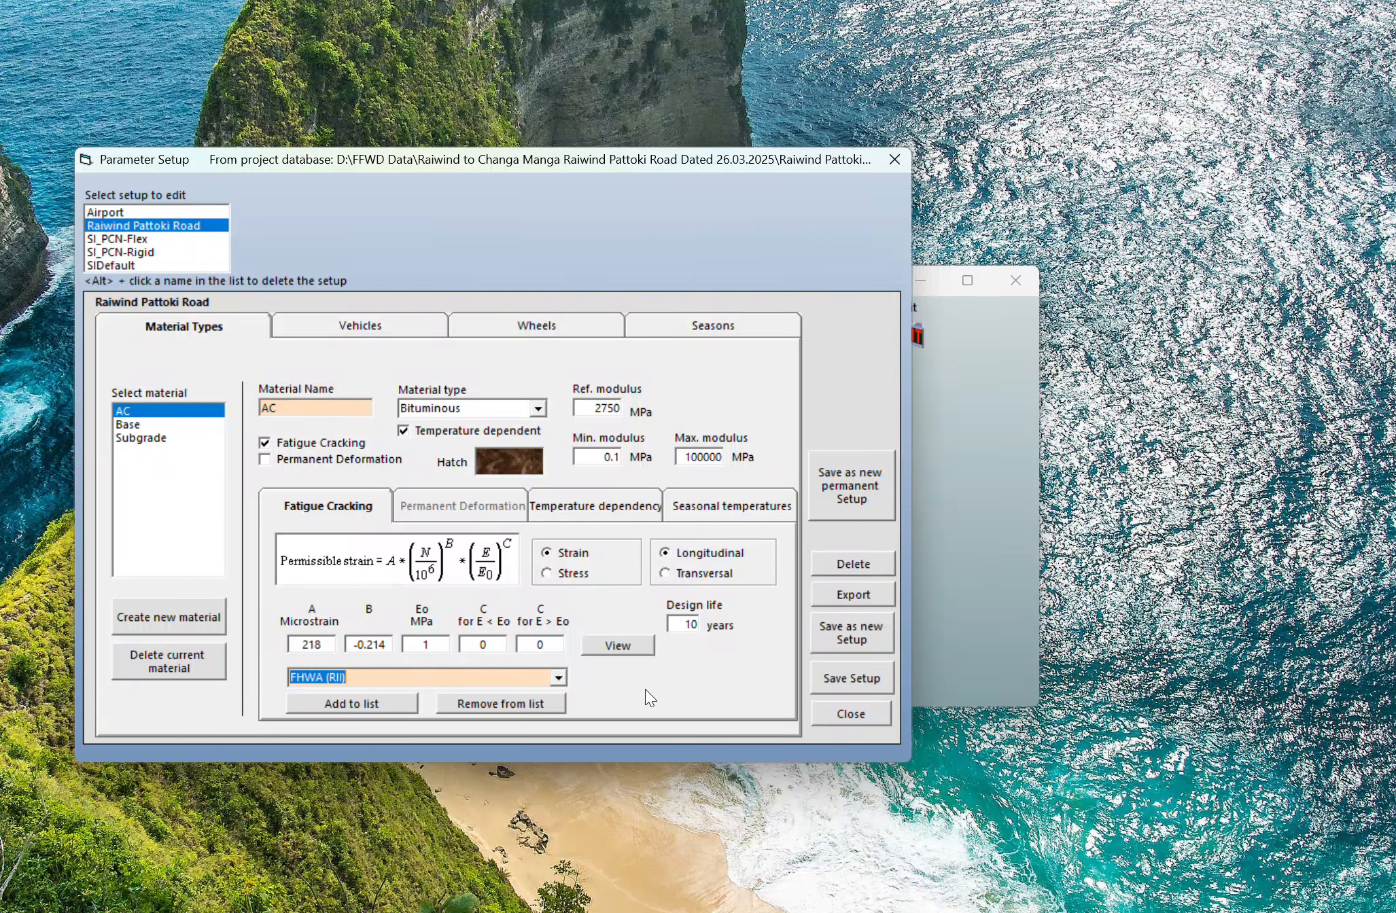
Review the AC material's temperature dependency and seasonal temperatures, and return to its fatigue cracking criterion.
click(569, 511)
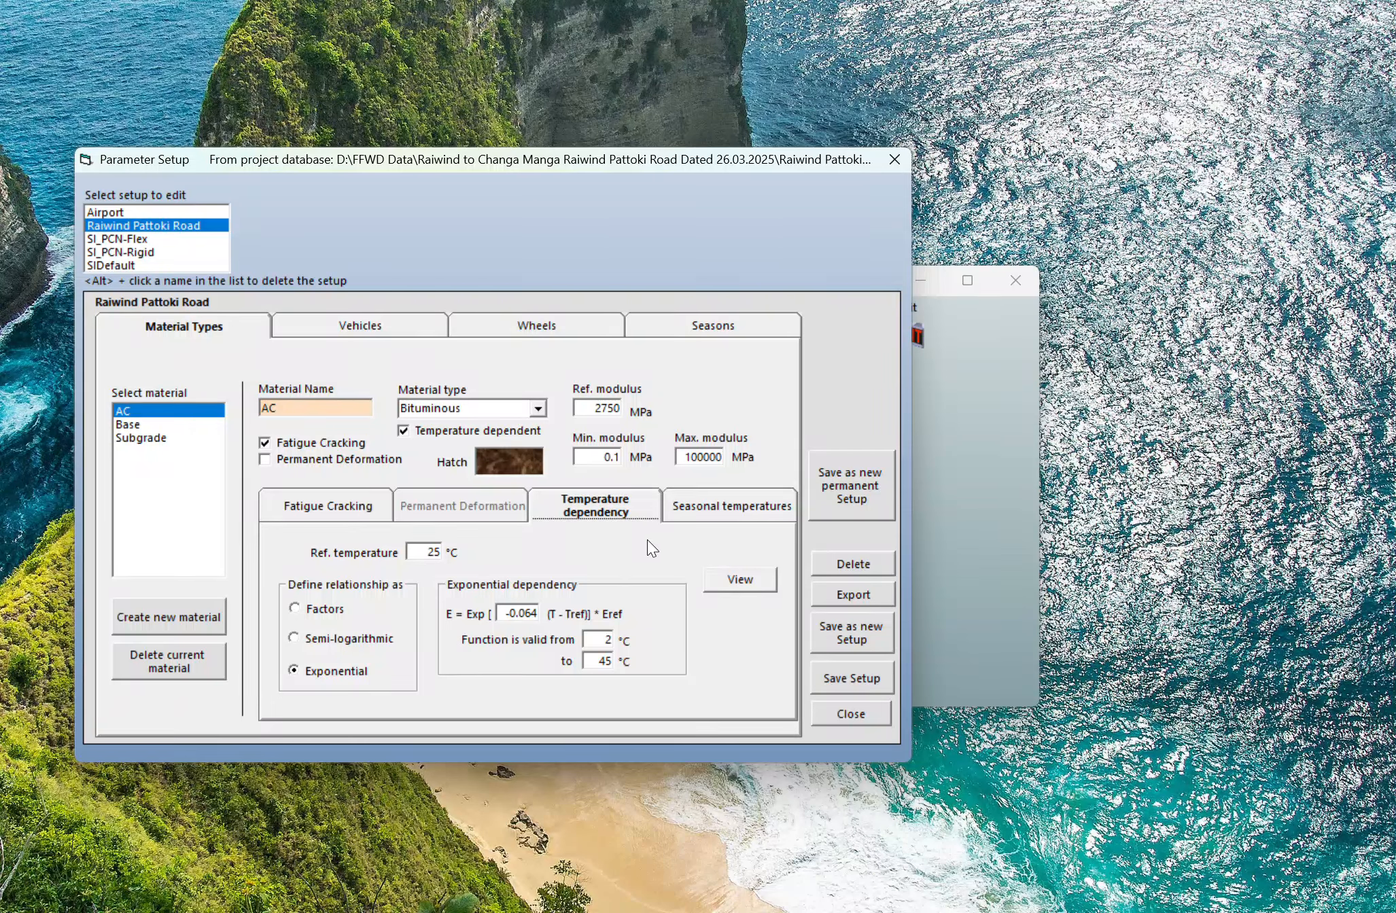
click(744, 511)
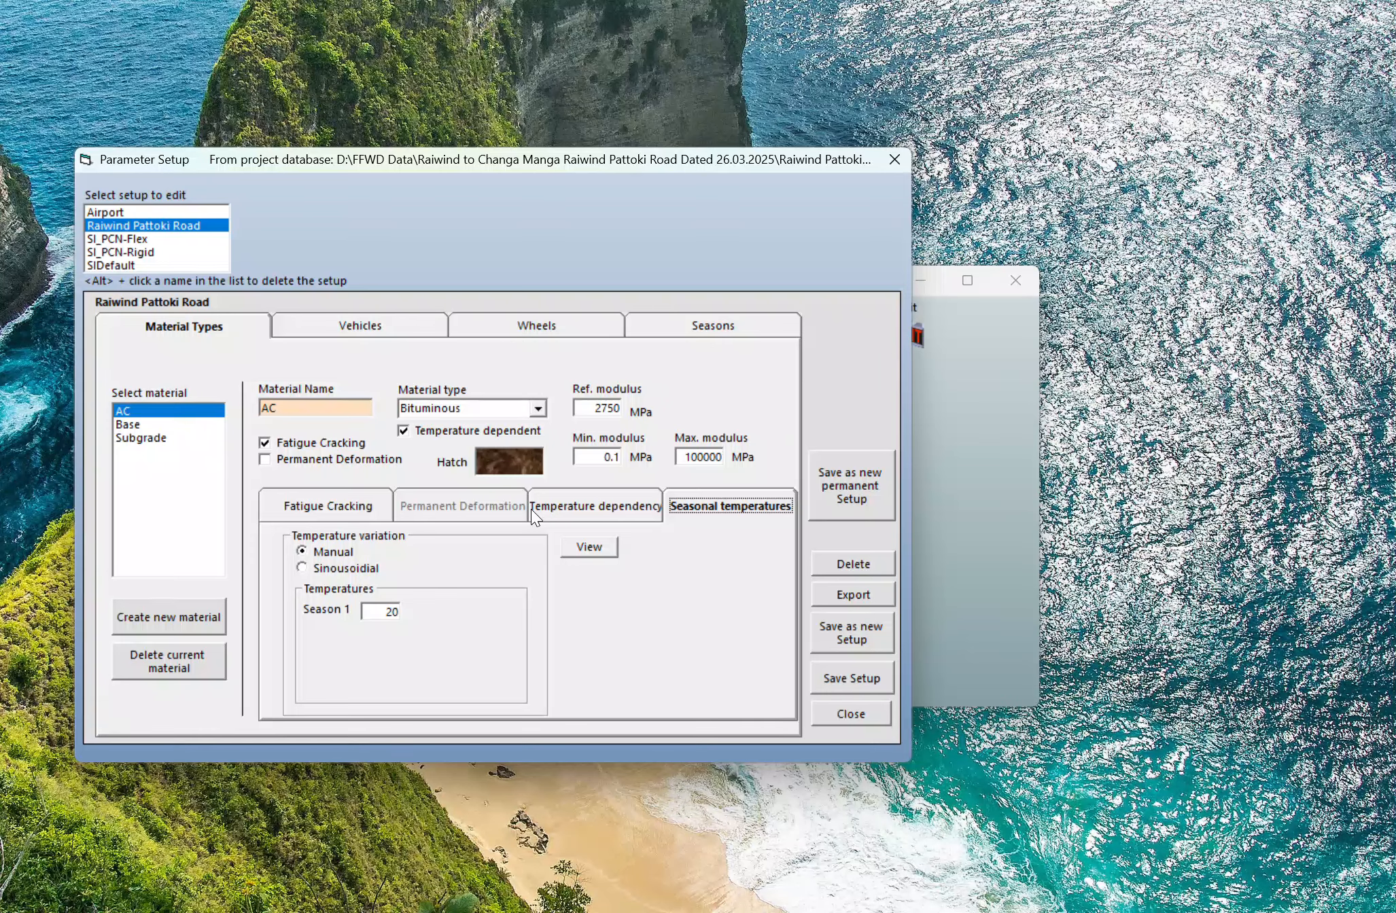
click(363, 505)
Review the setup's vehicle, wheel and season definitions, and browse the available numbers of seasons while keeping 1.
click(382, 327)
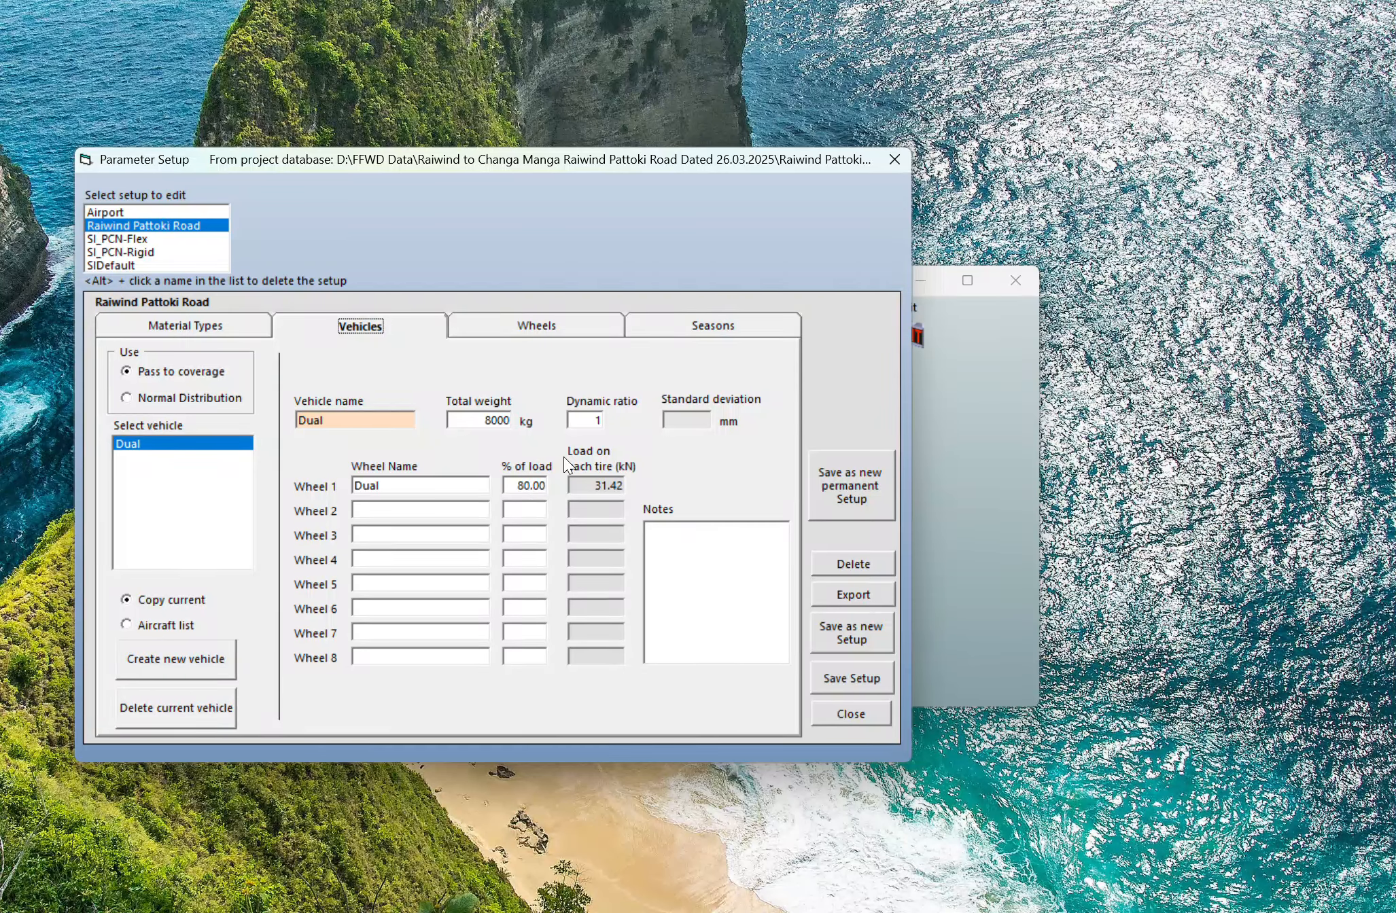
click(563, 329)
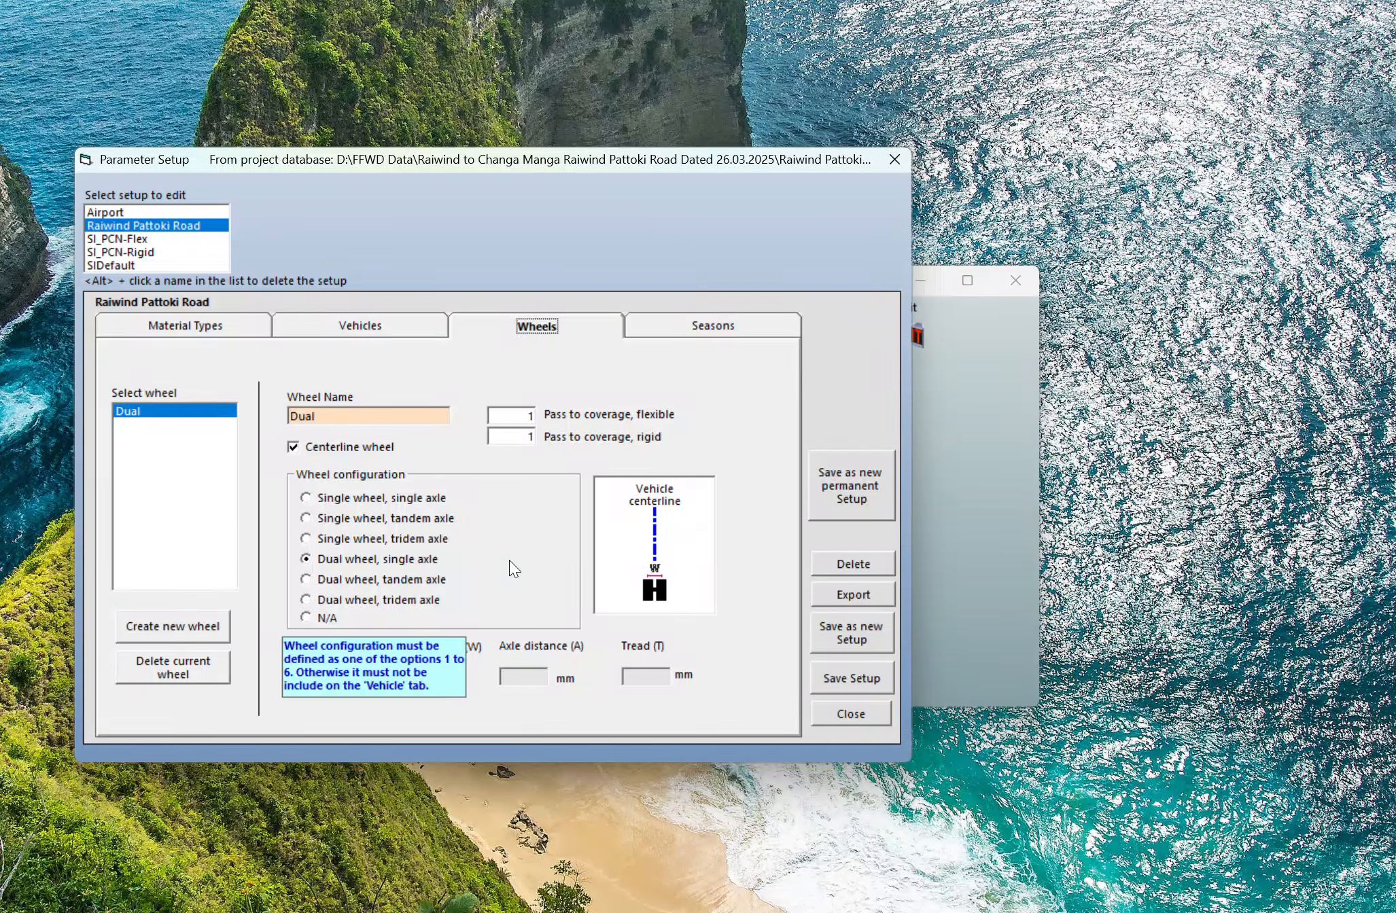
click(717, 331)
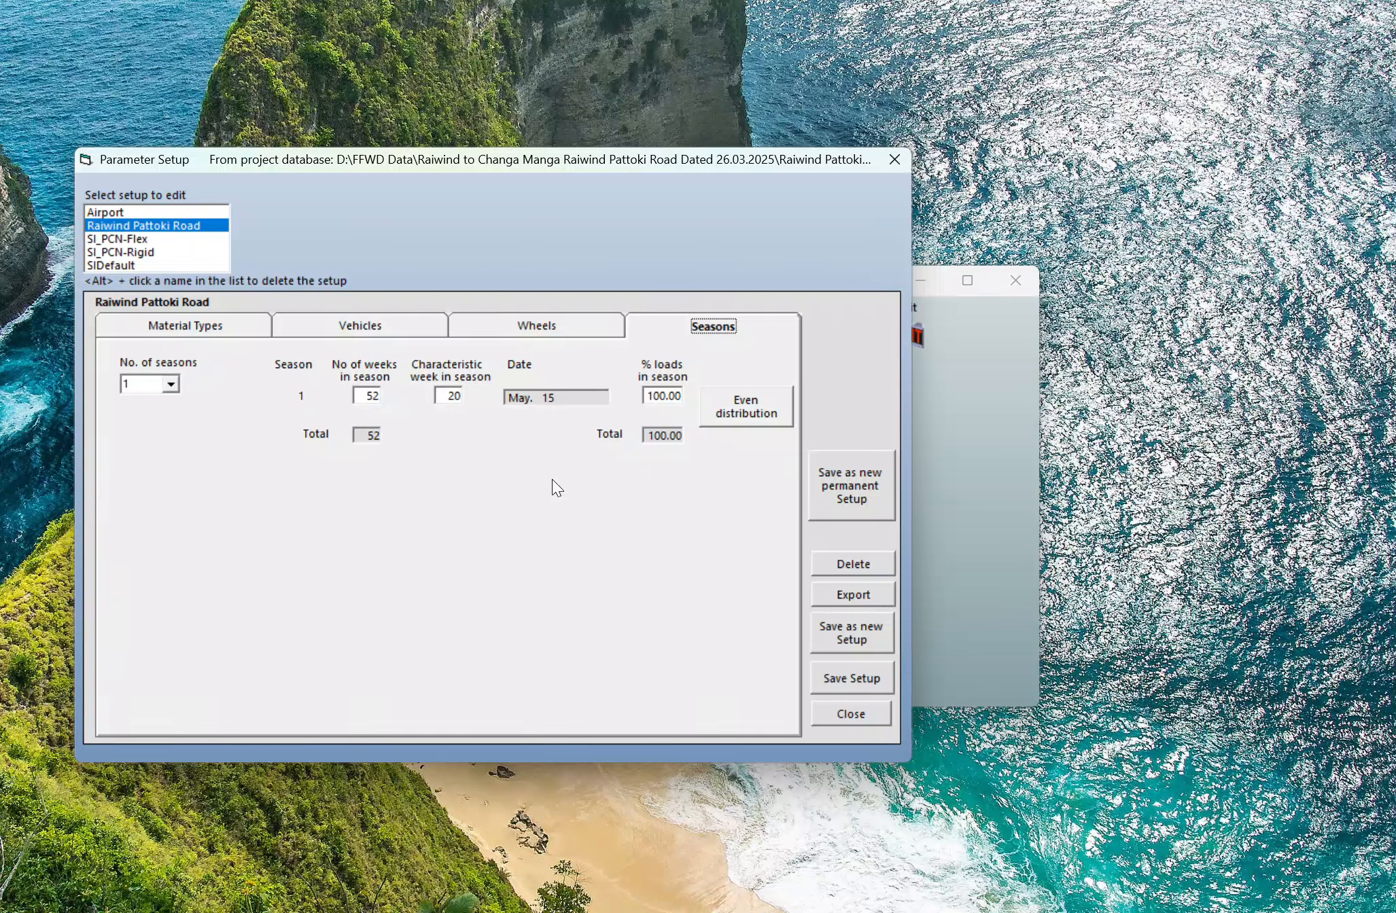
click(174, 385)
scroll(170, 463, down, 2)
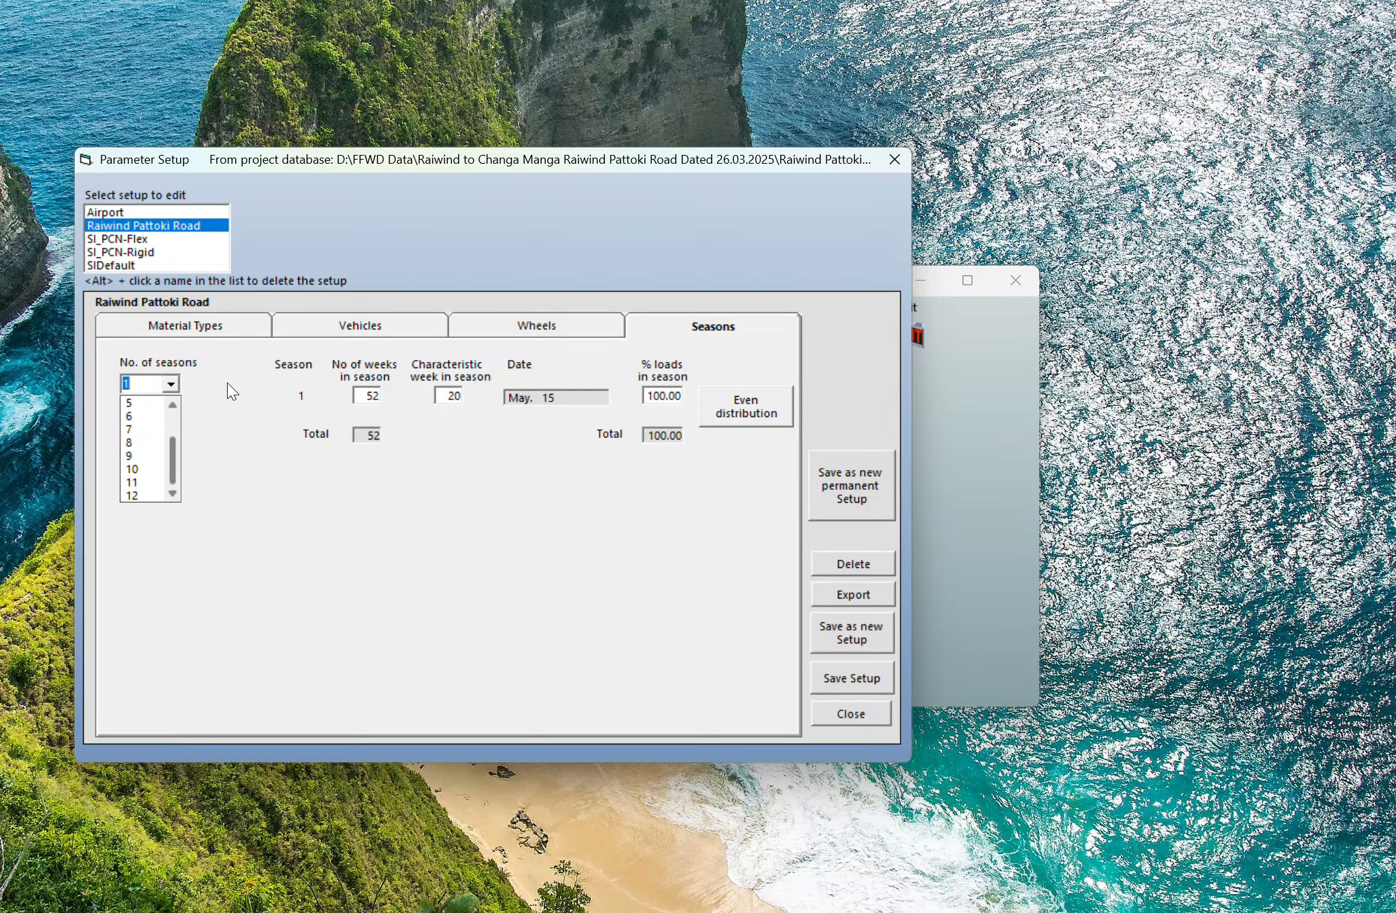
scroll(195, 404, up, 2)
click(214, 399)
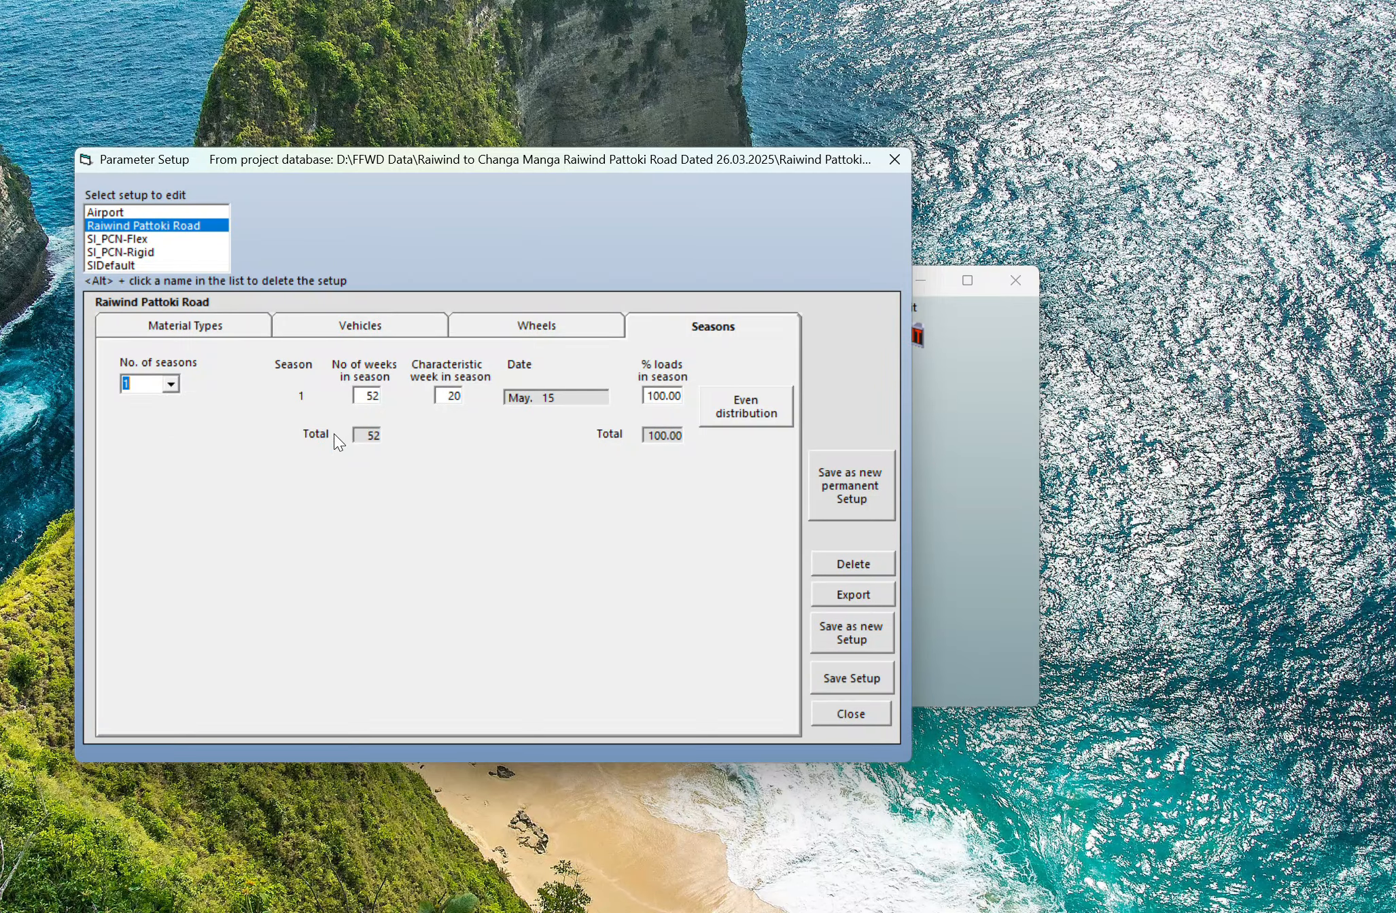
Inspect the Base material's properties and failure mode options, and browse the available material types while keeping Unbound.
click(229, 334)
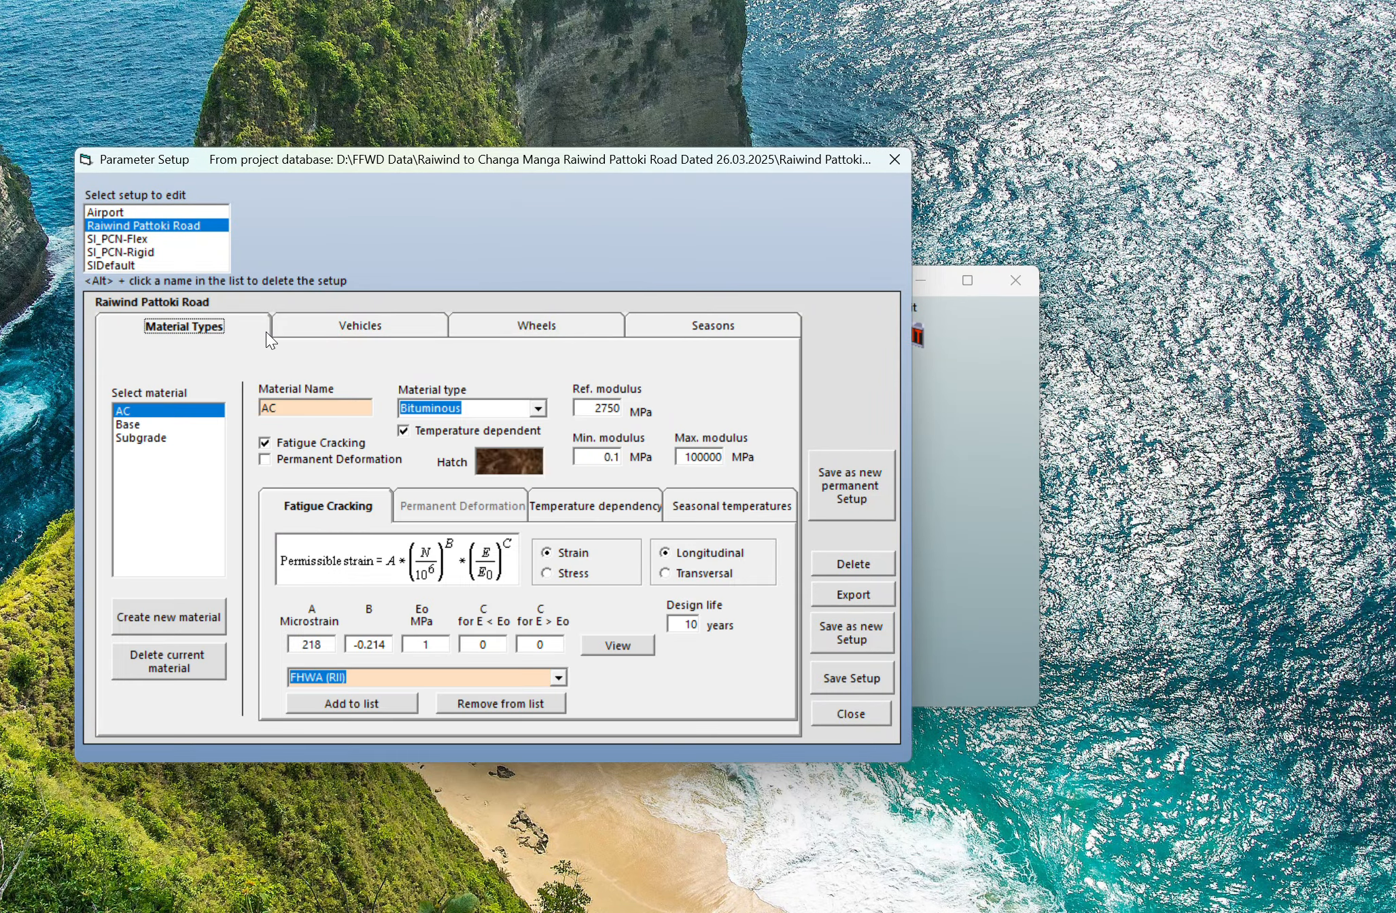
click(178, 424)
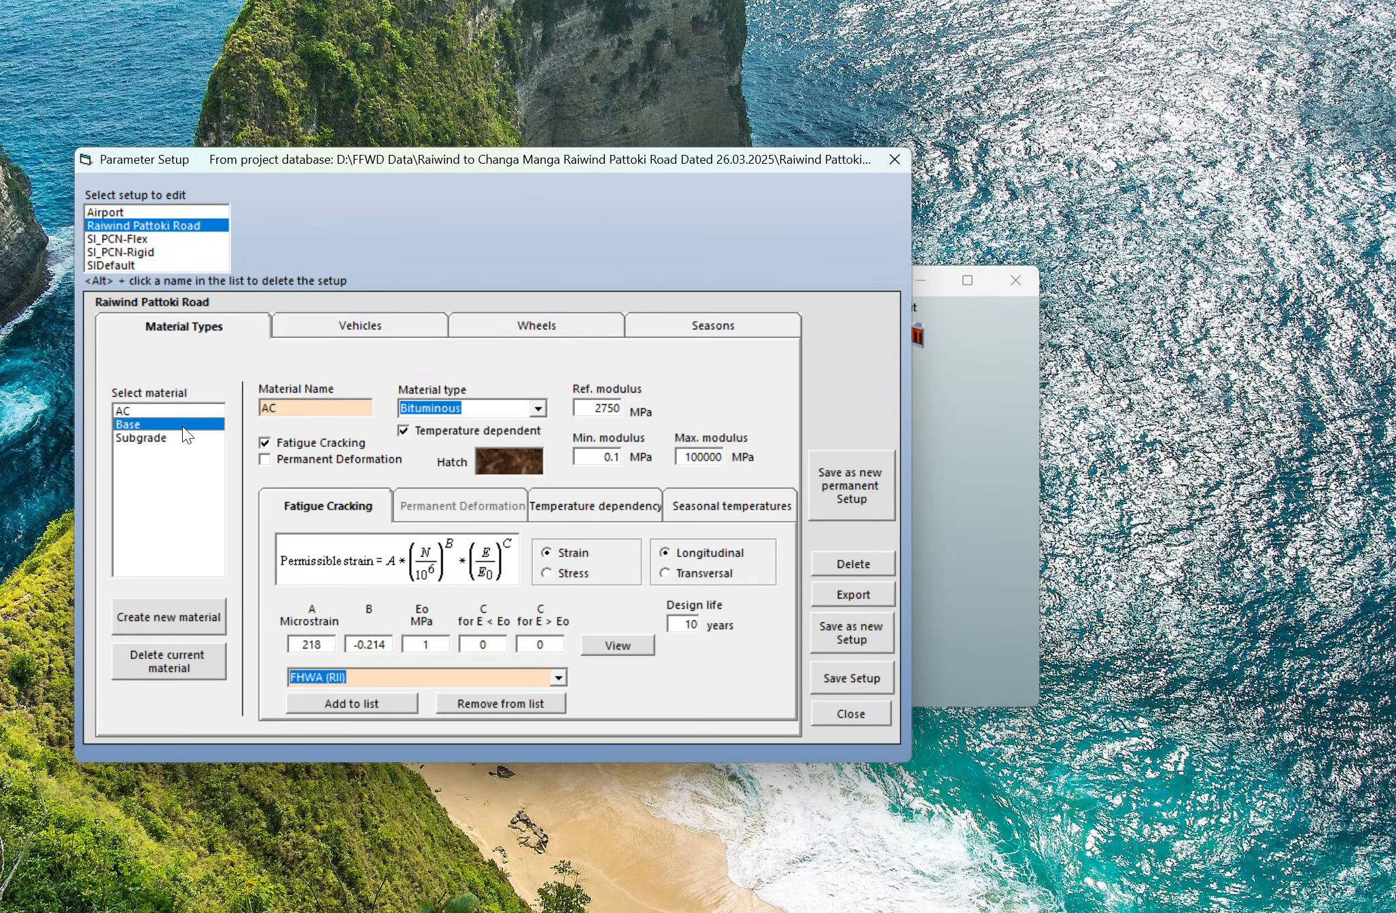
click(537, 409)
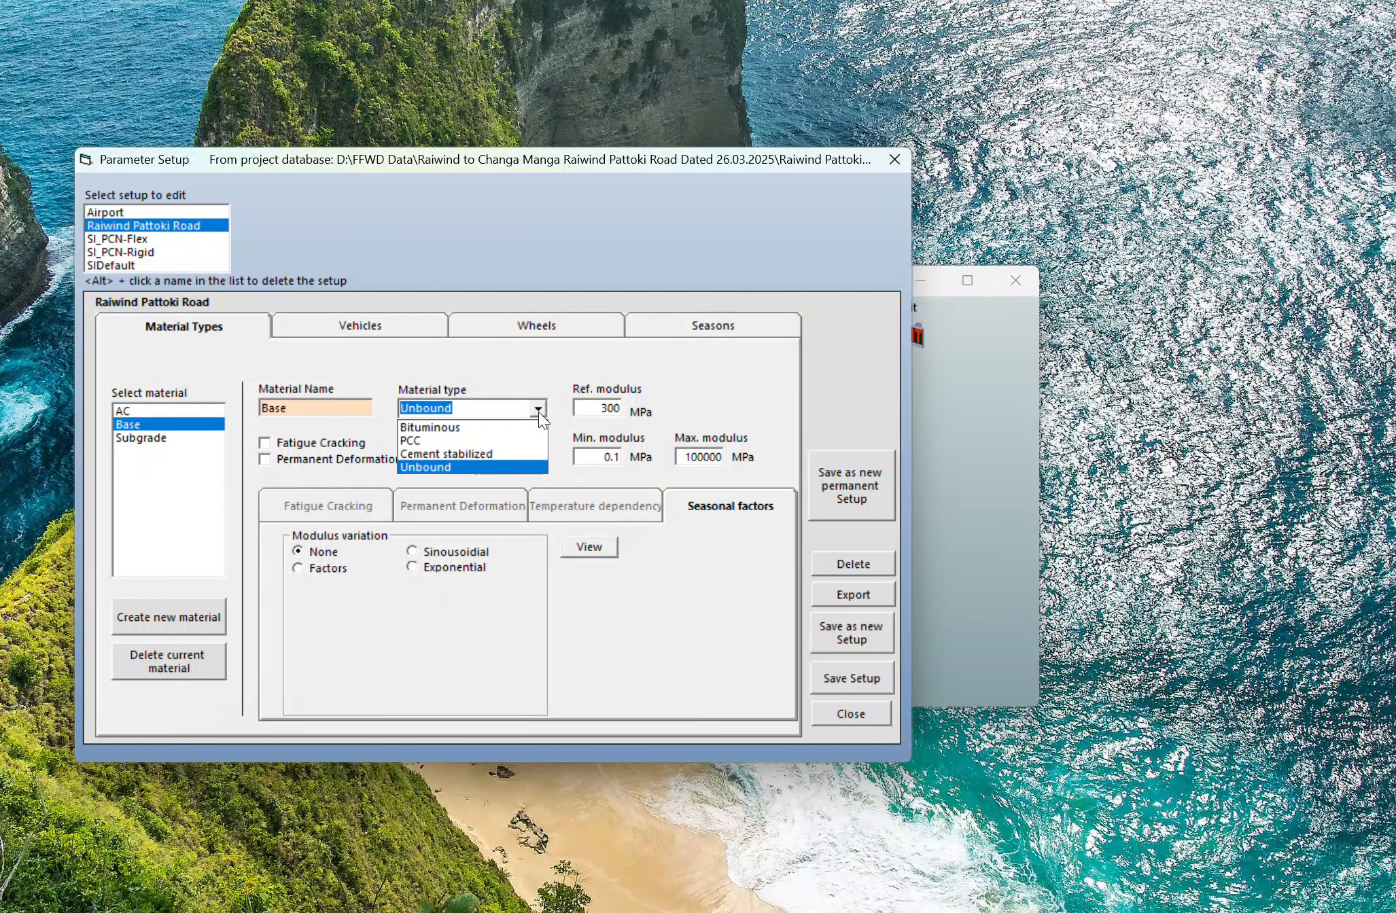
click(538, 410)
click(538, 410)
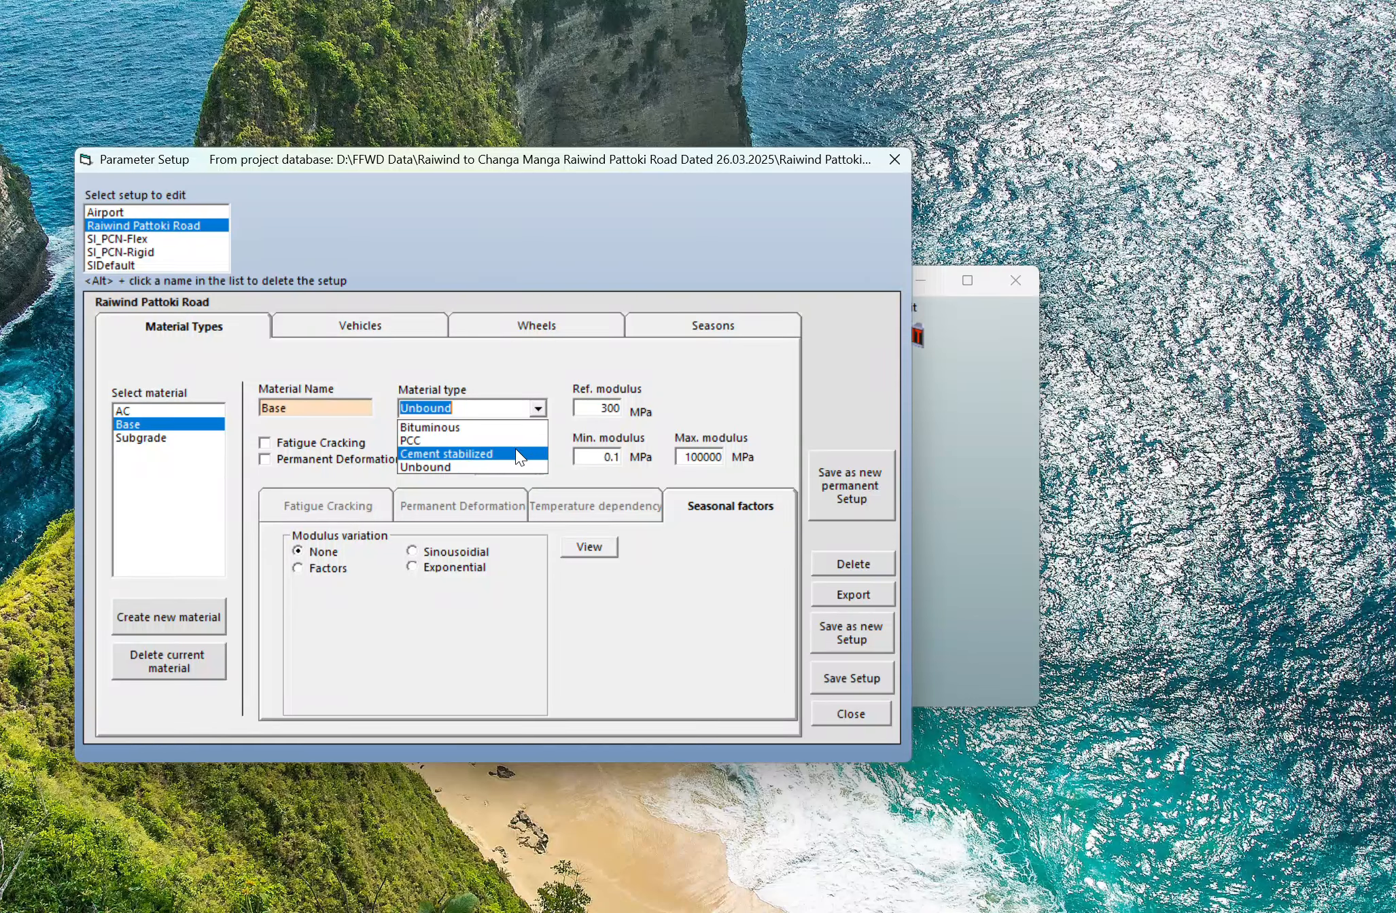
click(541, 408)
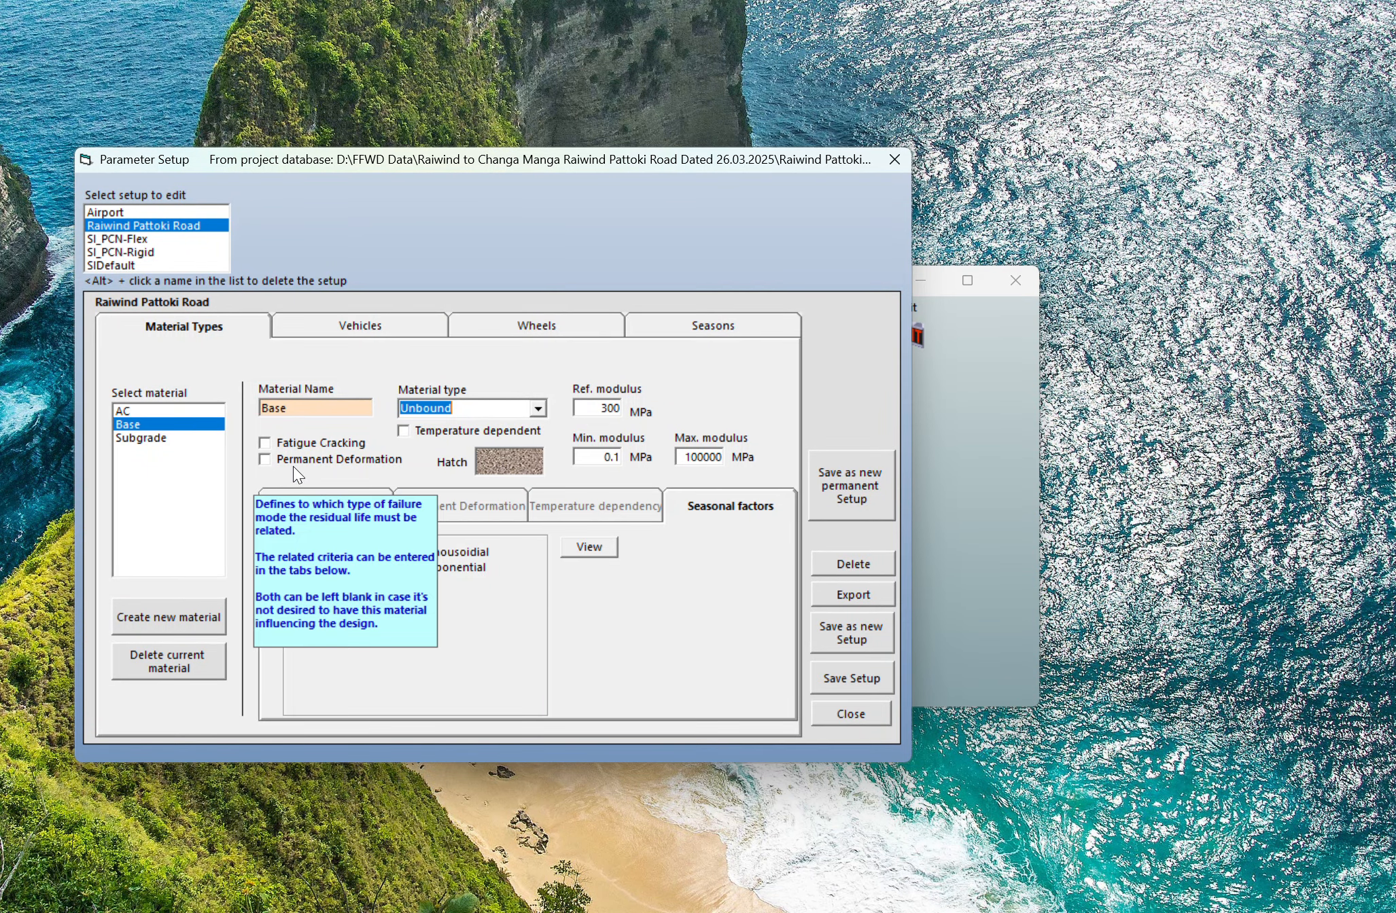
mouse_move(355, 465)
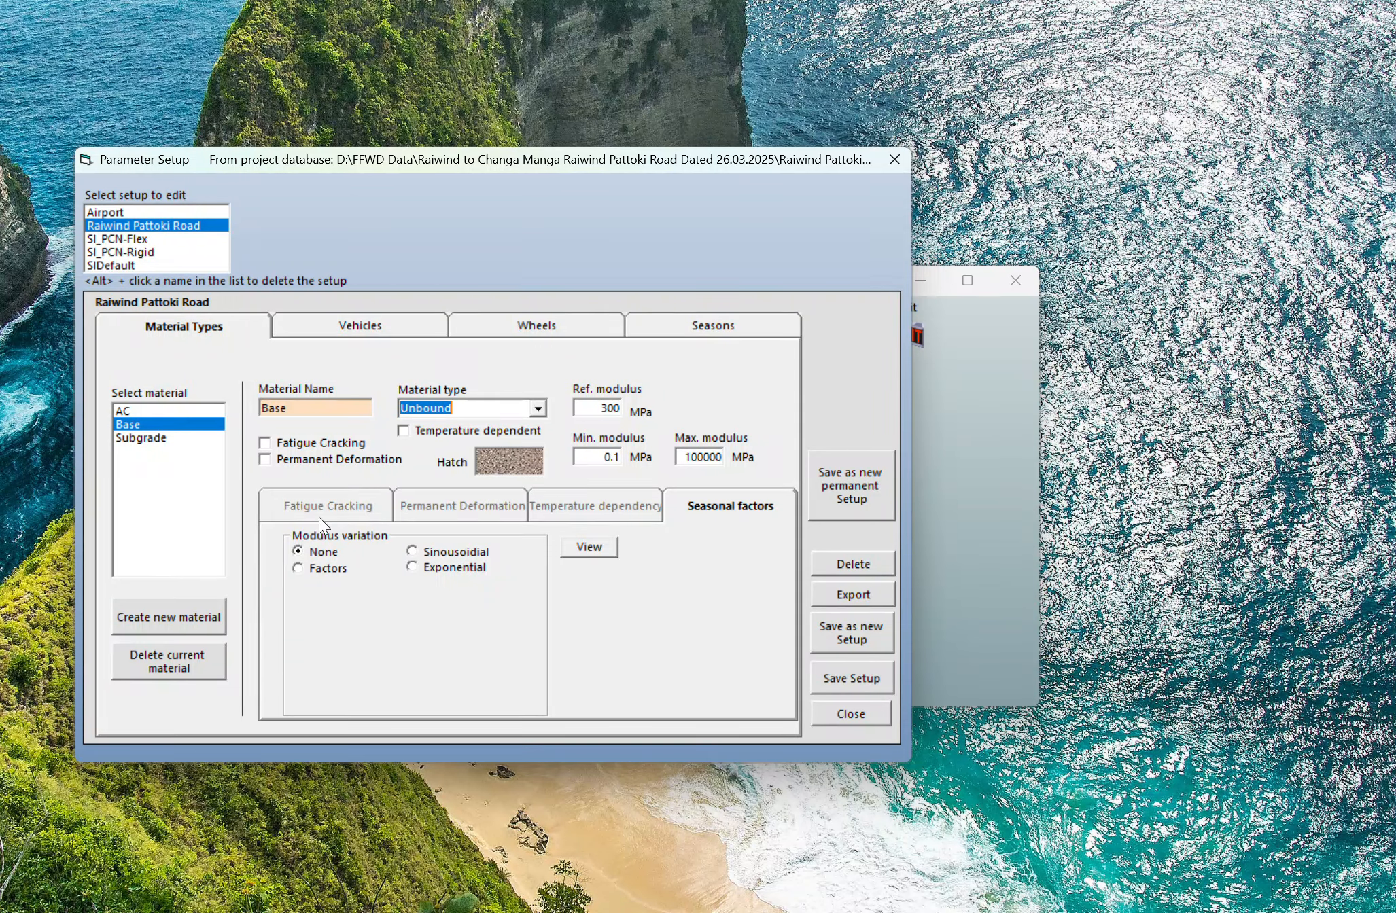
Recheck the Dual vehicle's load definition and the Dual wheel's configuration, including its tread setting.
click(410, 323)
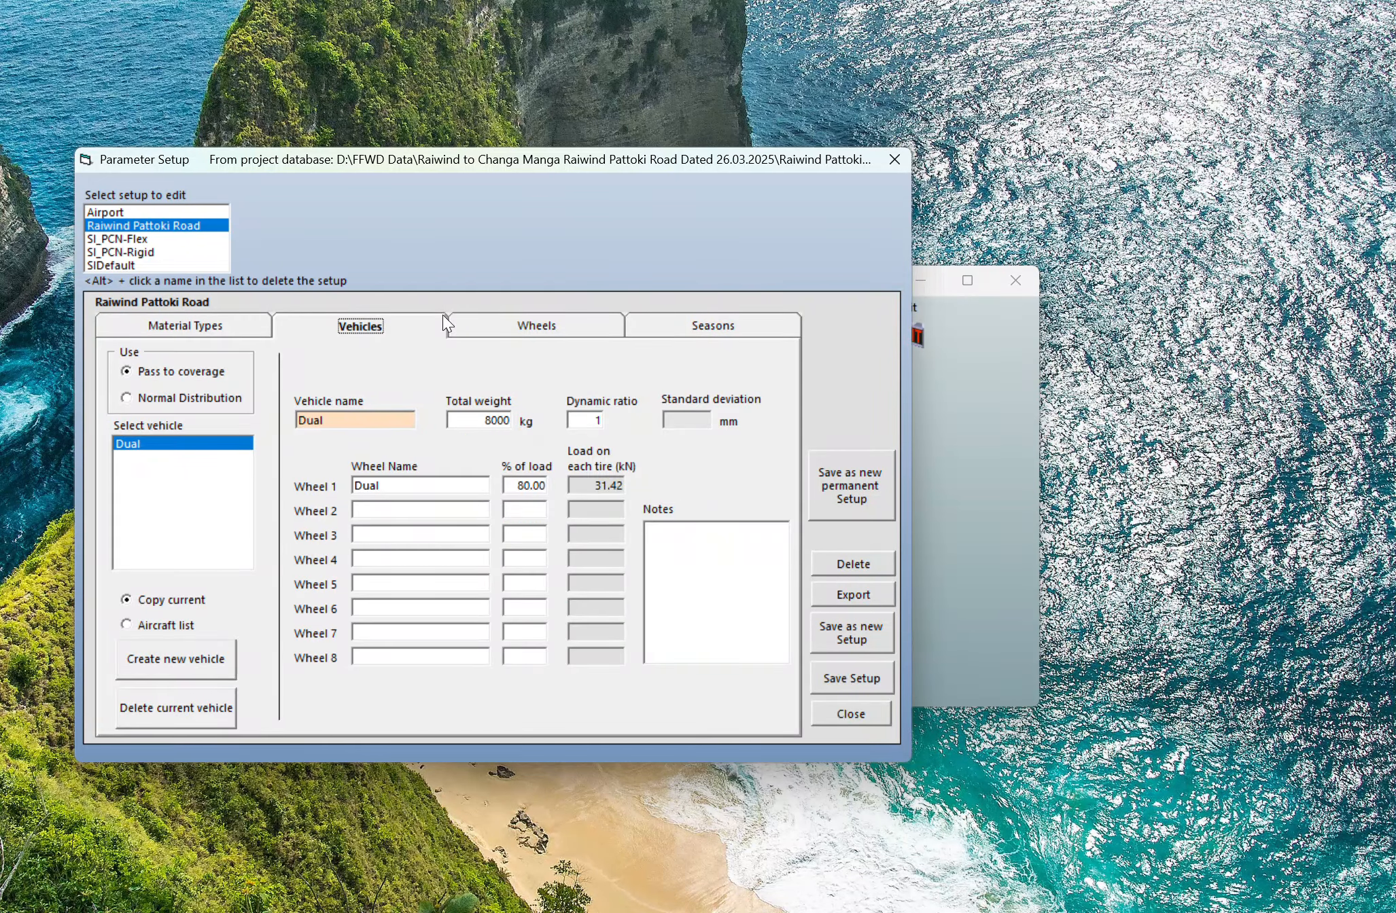
click(586, 321)
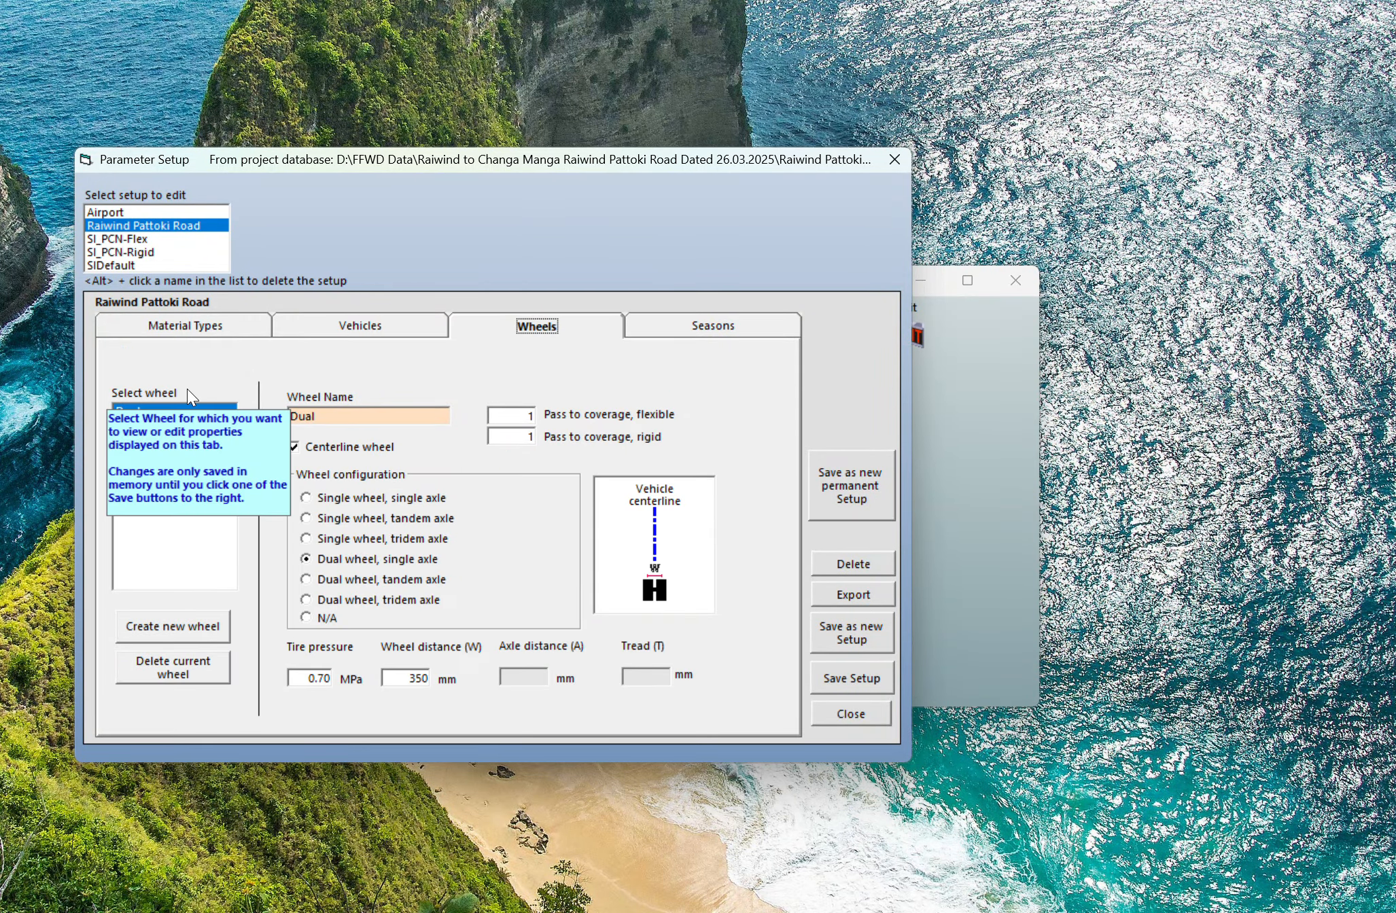
mouse_move(576, 621)
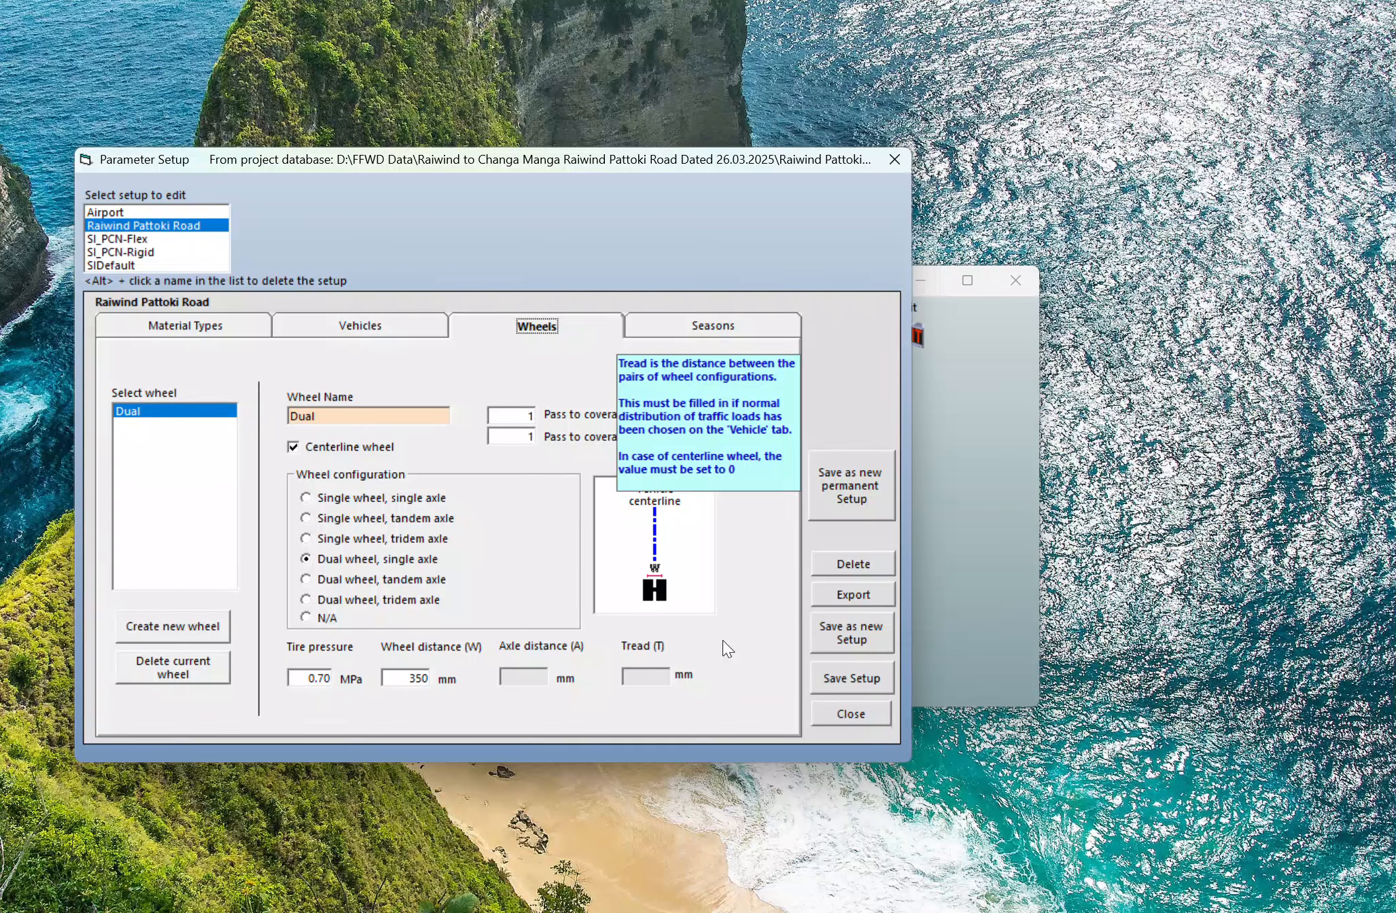
Inspect the Subgrade material's permanent deformation criterion and failure mode setting, keeping the selected unbound criterion.
click(237, 328)
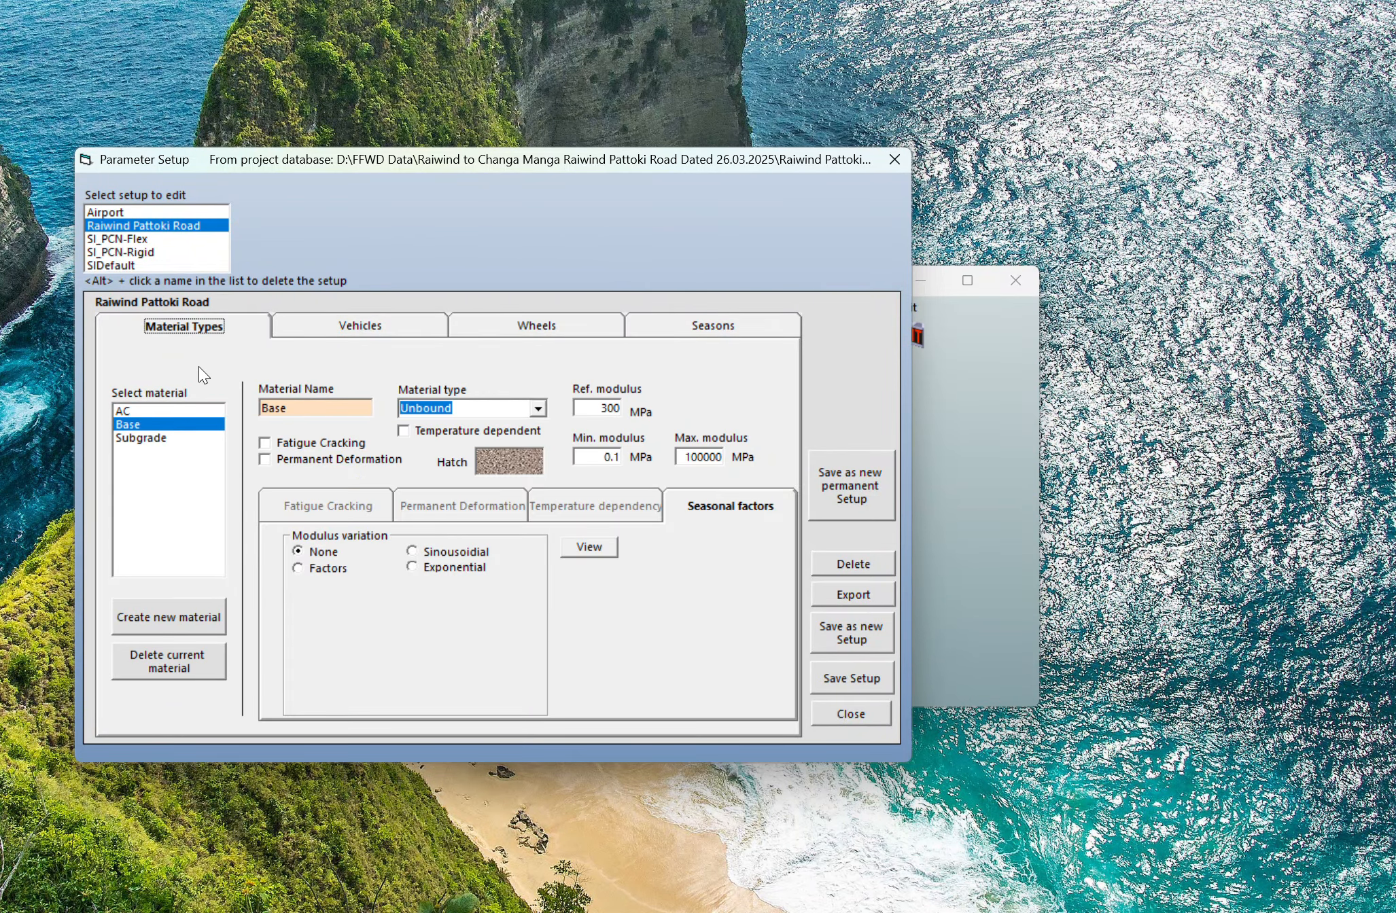
click(168, 442)
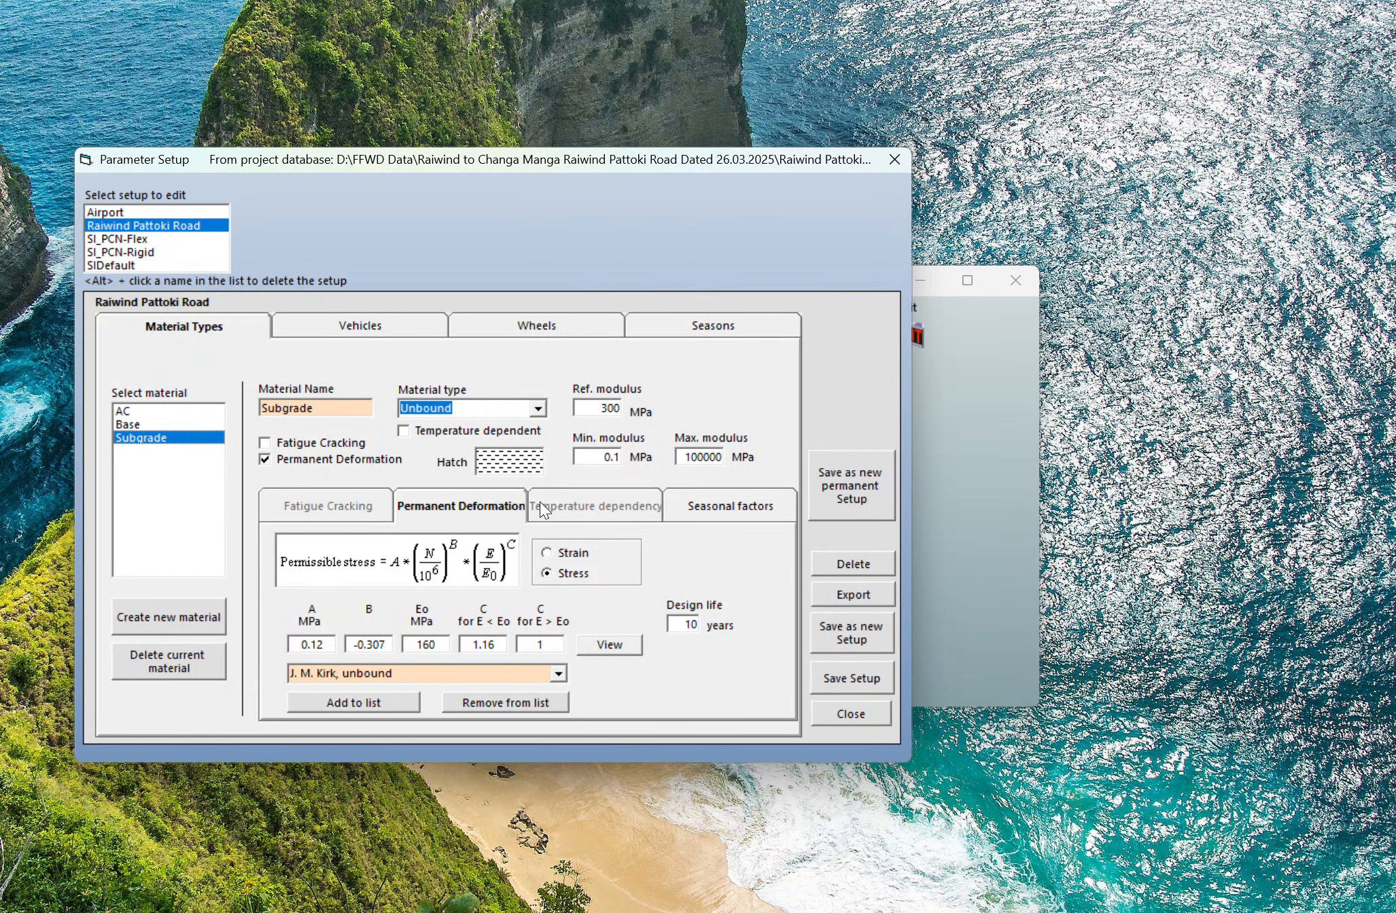
click(559, 670)
click(560, 666)
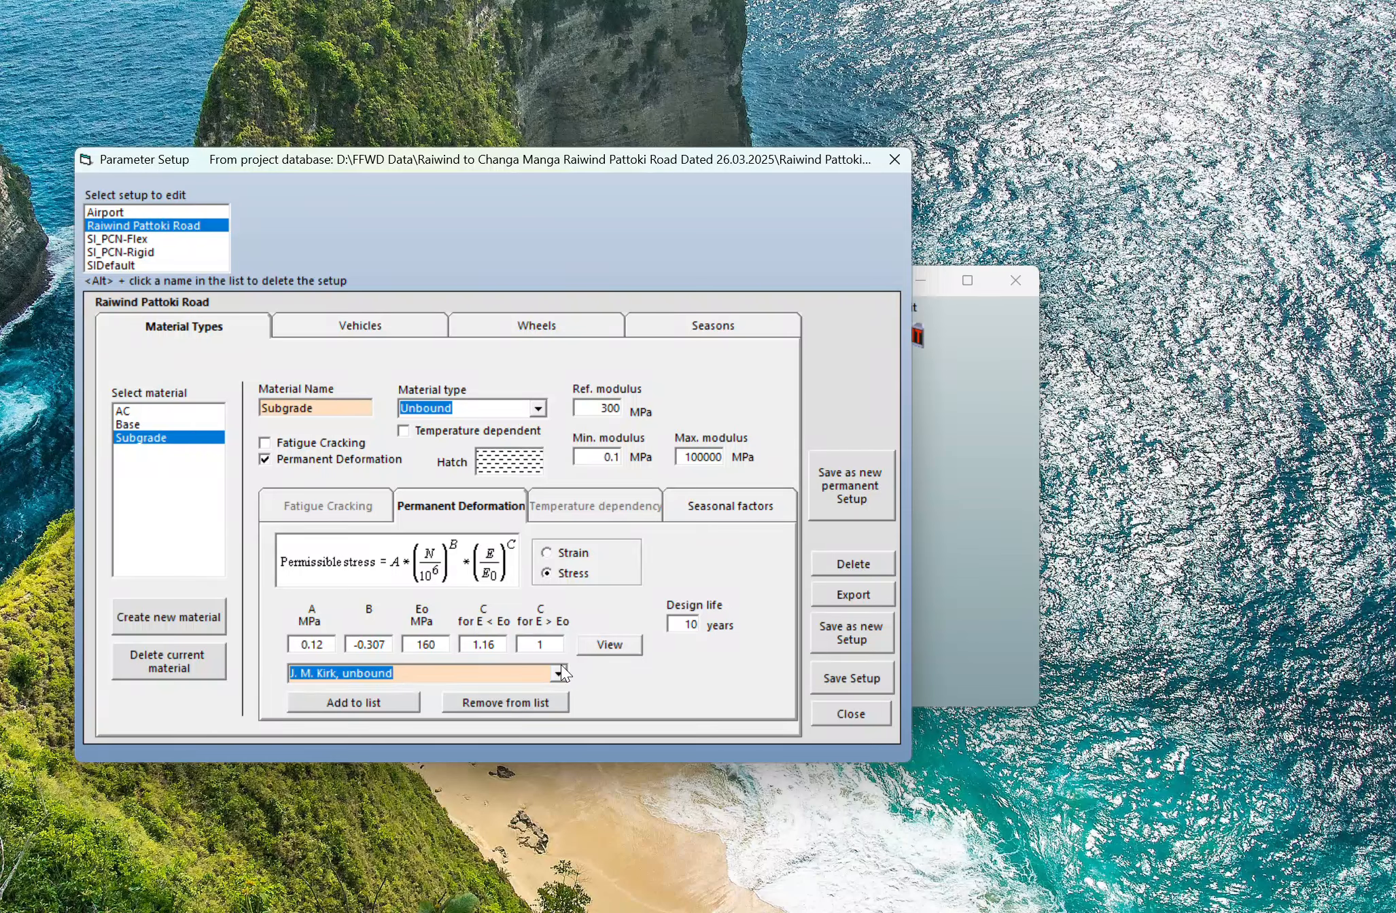
mouse_move(348, 470)
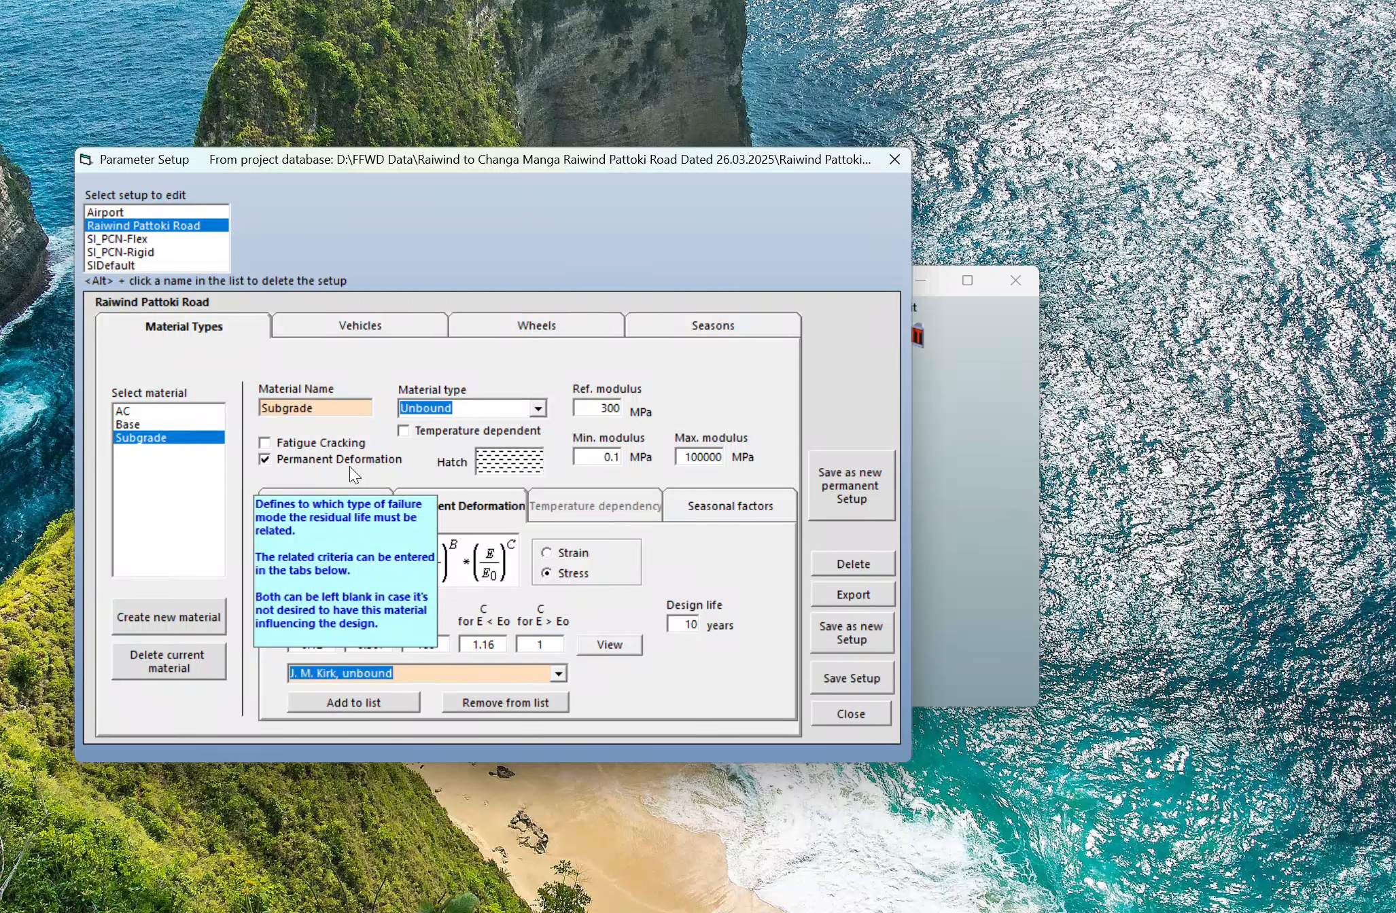
click(348, 462)
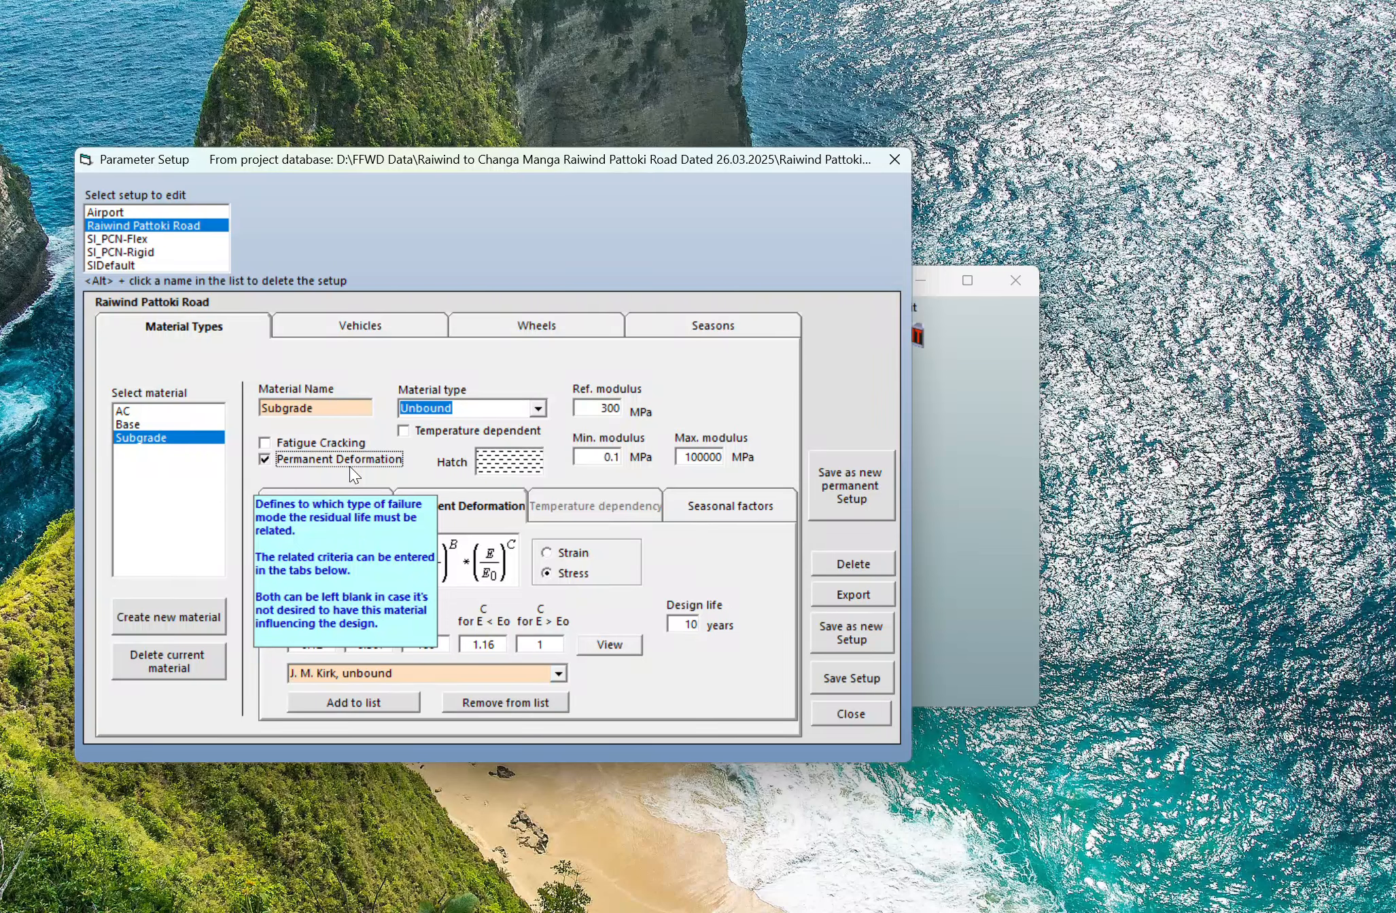
click(265, 459)
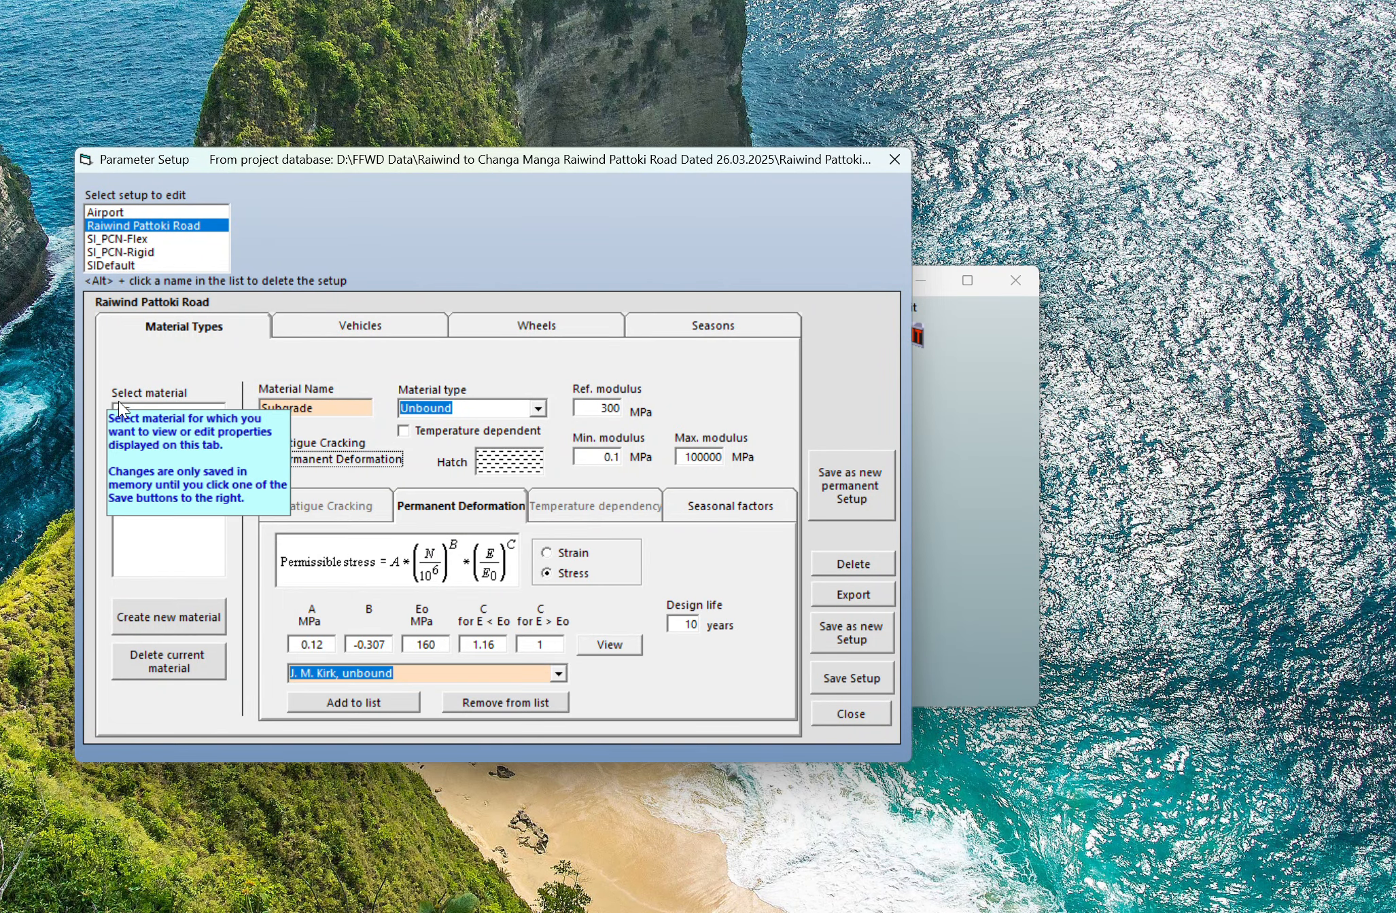
Compare the AC, Subgrade and Base material definitions once more, and return to AC.
click(145, 409)
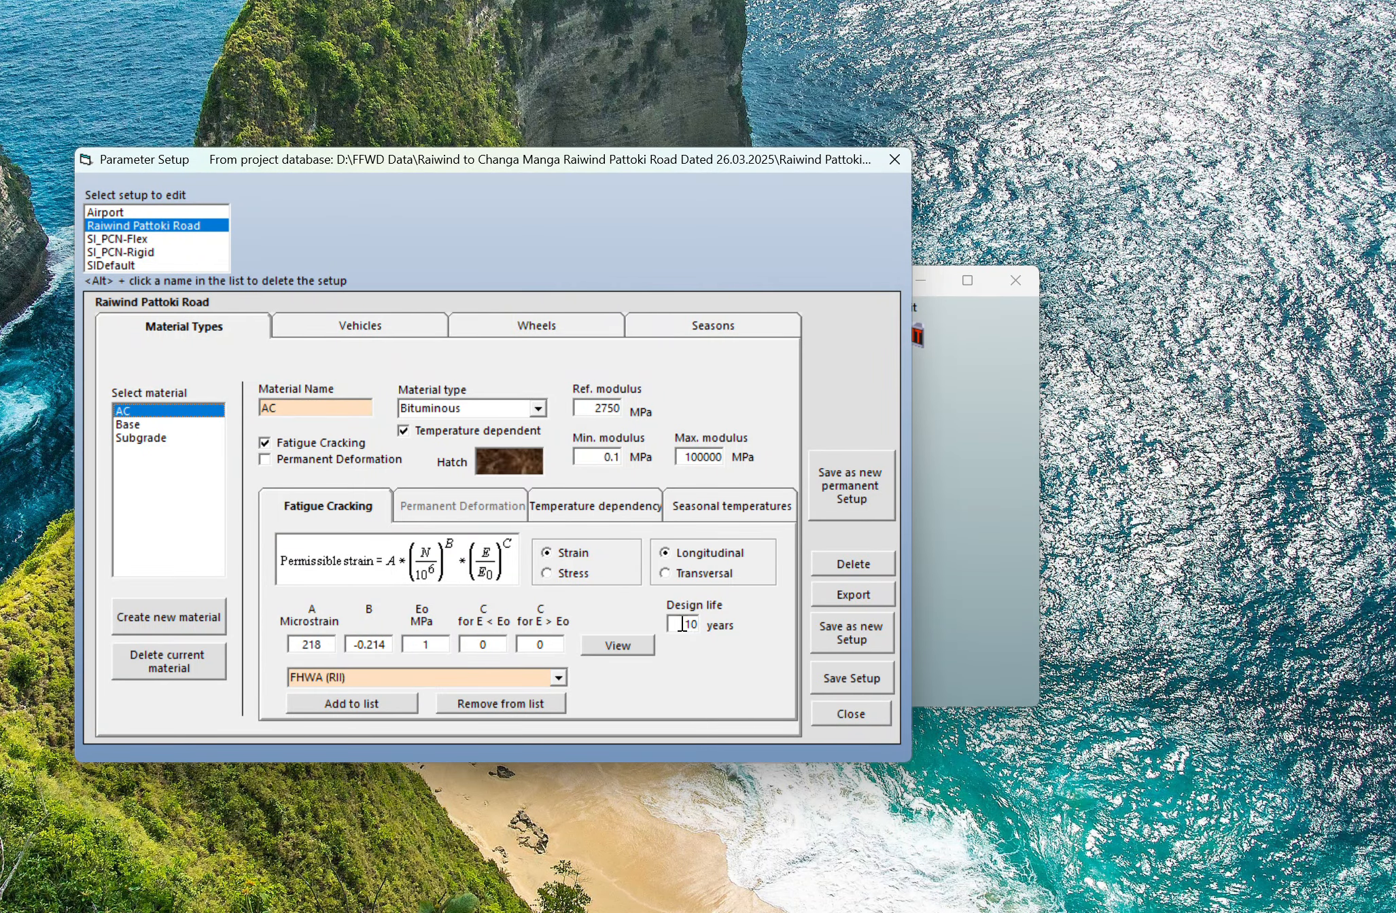
click(163, 435)
click(153, 424)
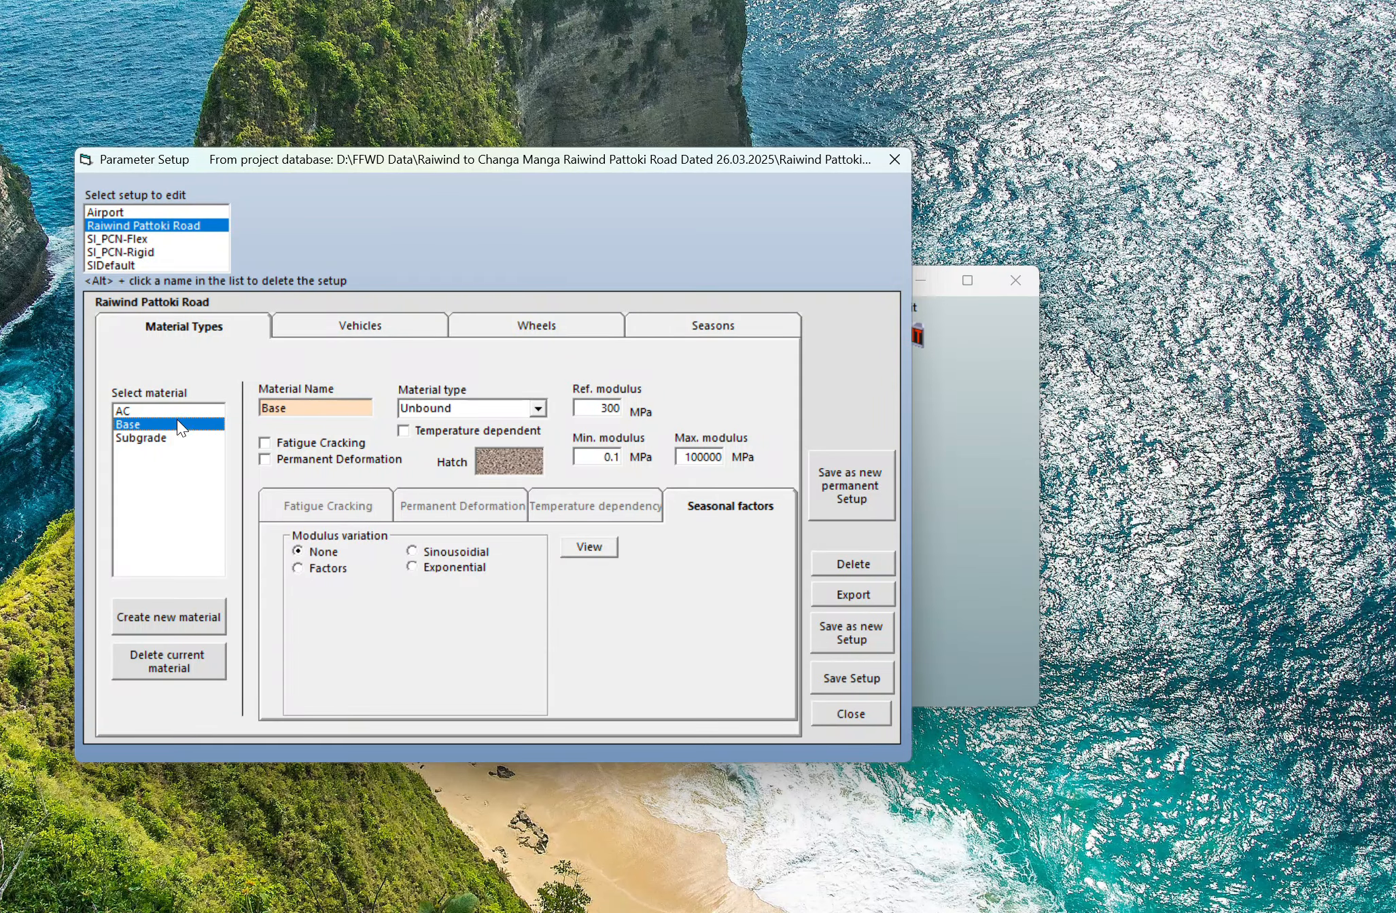
click(146, 411)
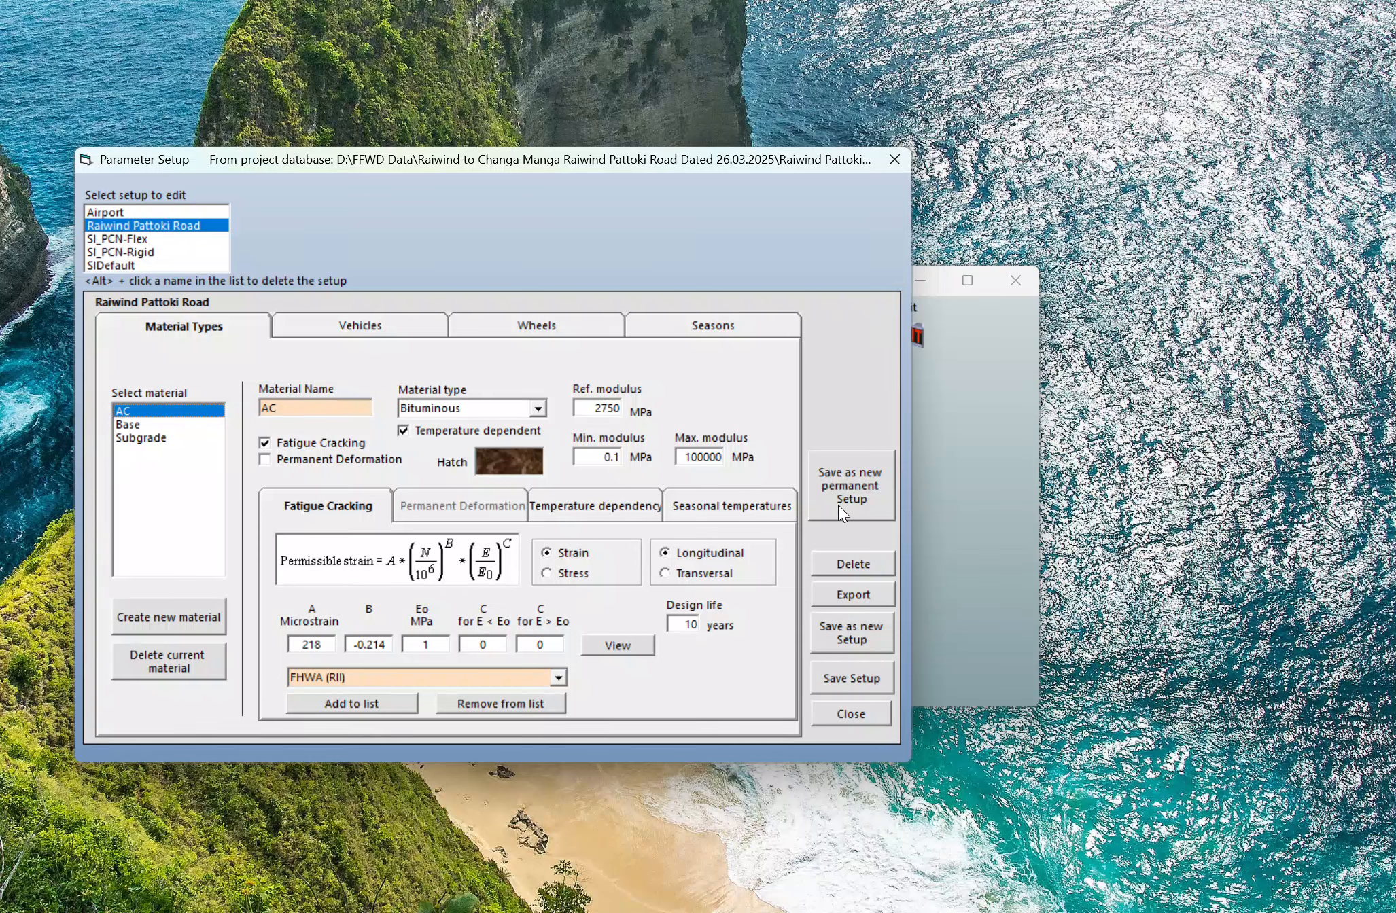
Close the Raiwind Pattoki Road parameter setup without saving changes.
click(853, 712)
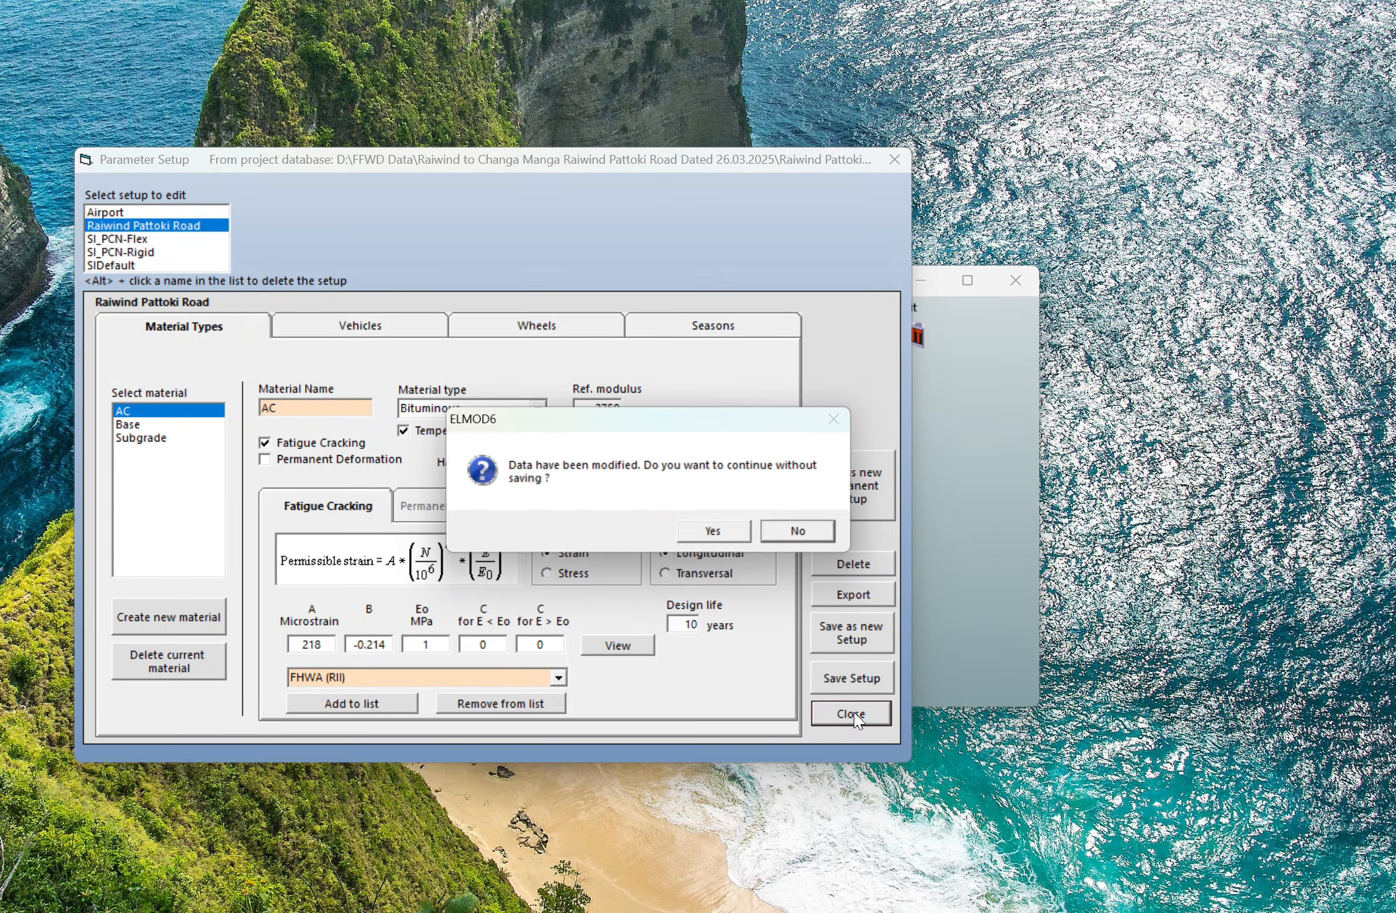
click(793, 535)
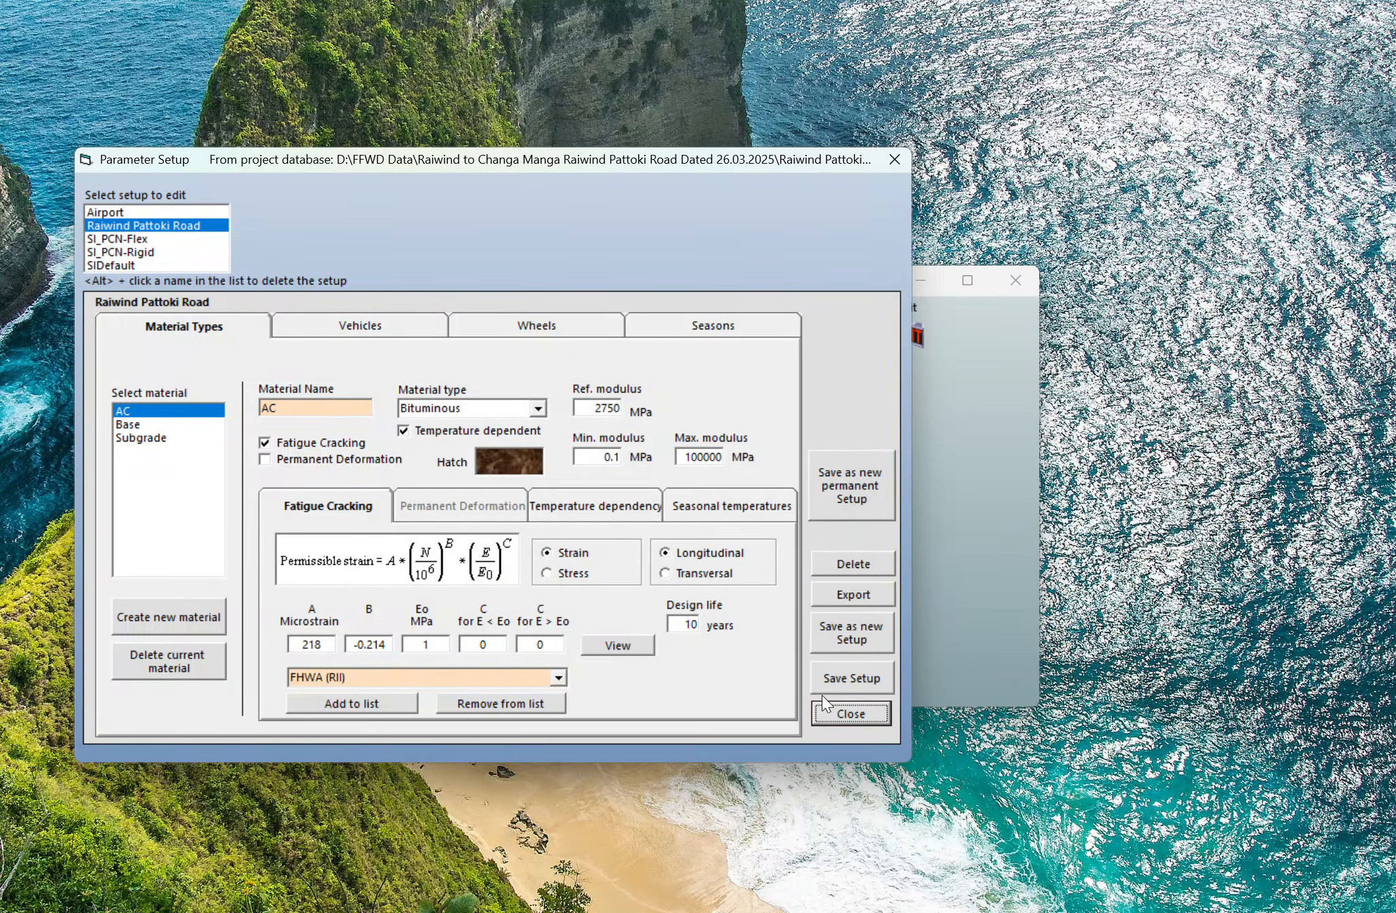
click(831, 714)
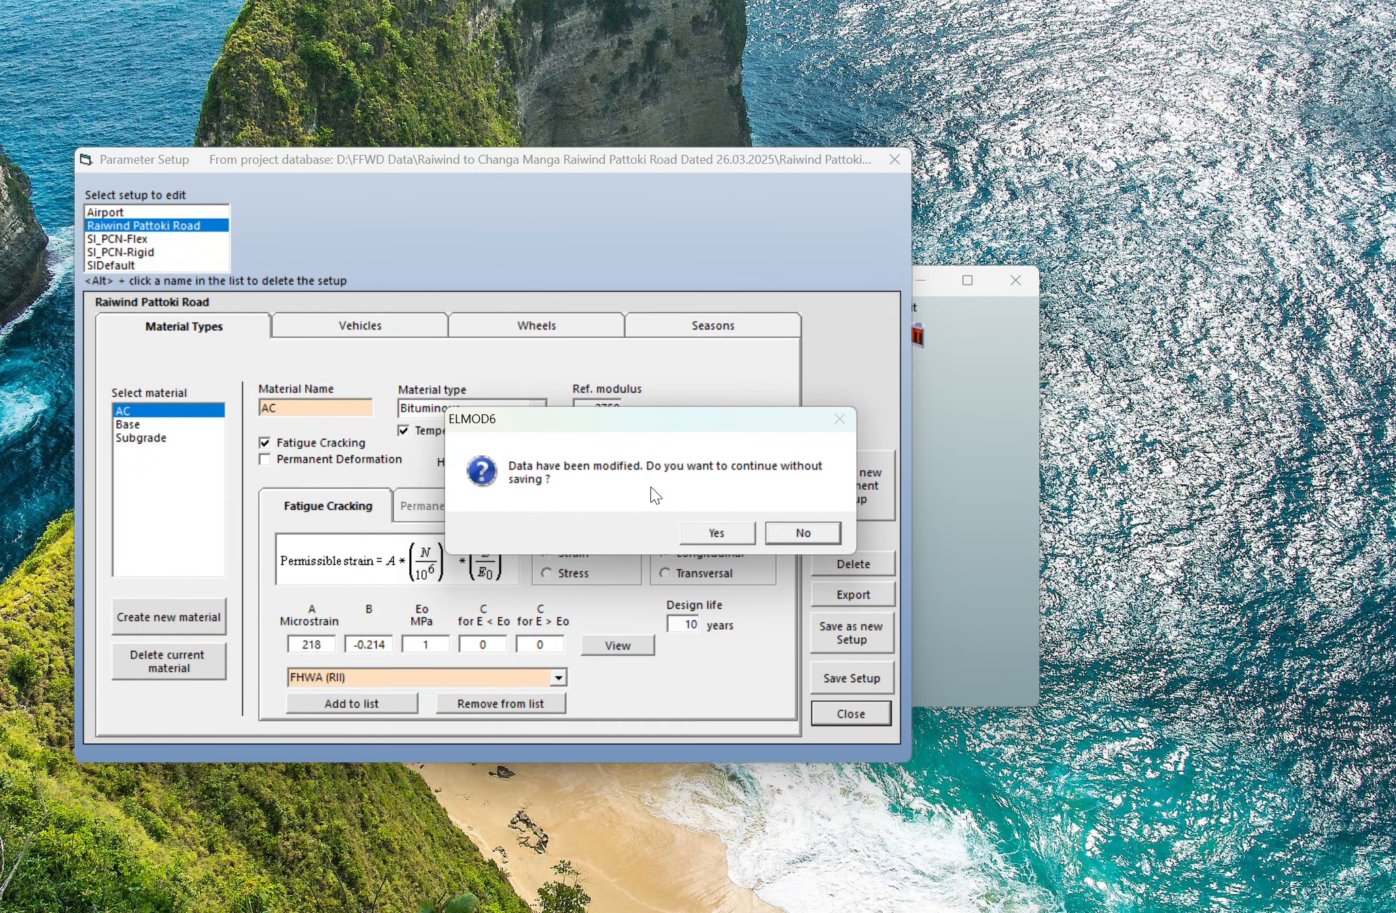
click(727, 534)
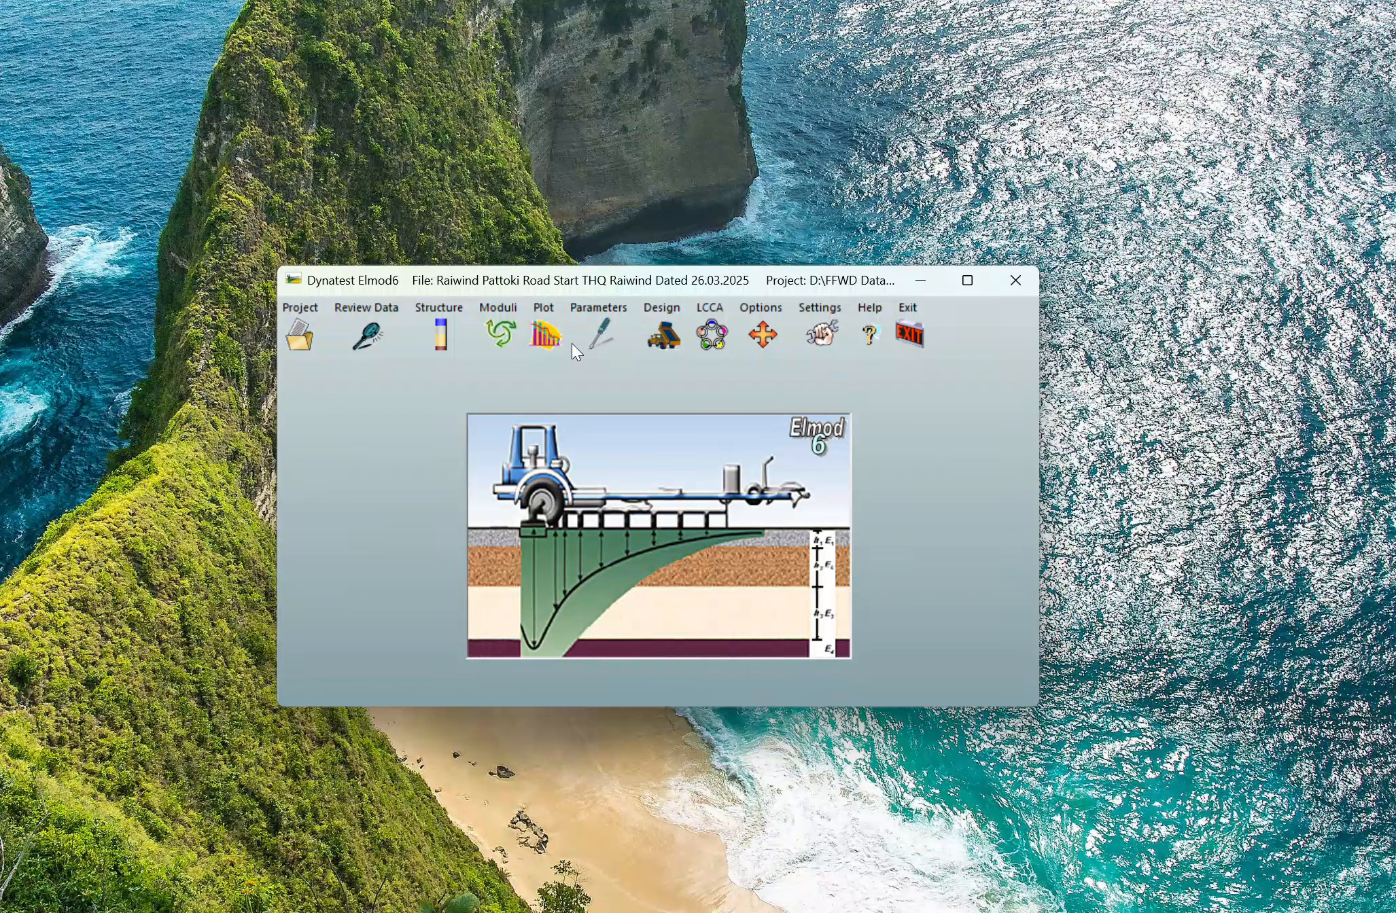
Open the overlay design for the Raiwind Pattoki Road project and look over its section table.
mouse_move(648, 343)
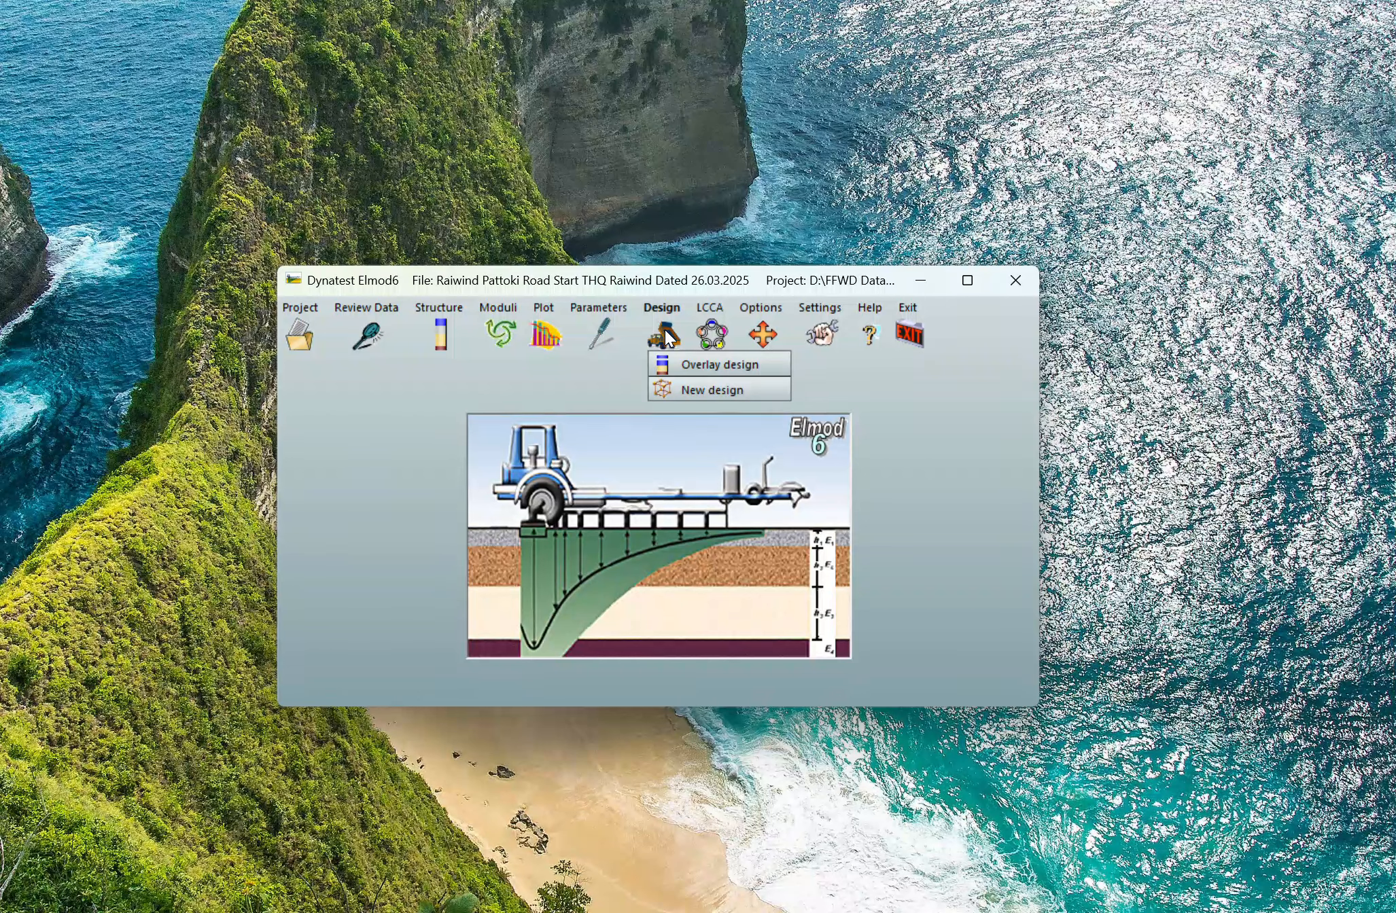
click(681, 362)
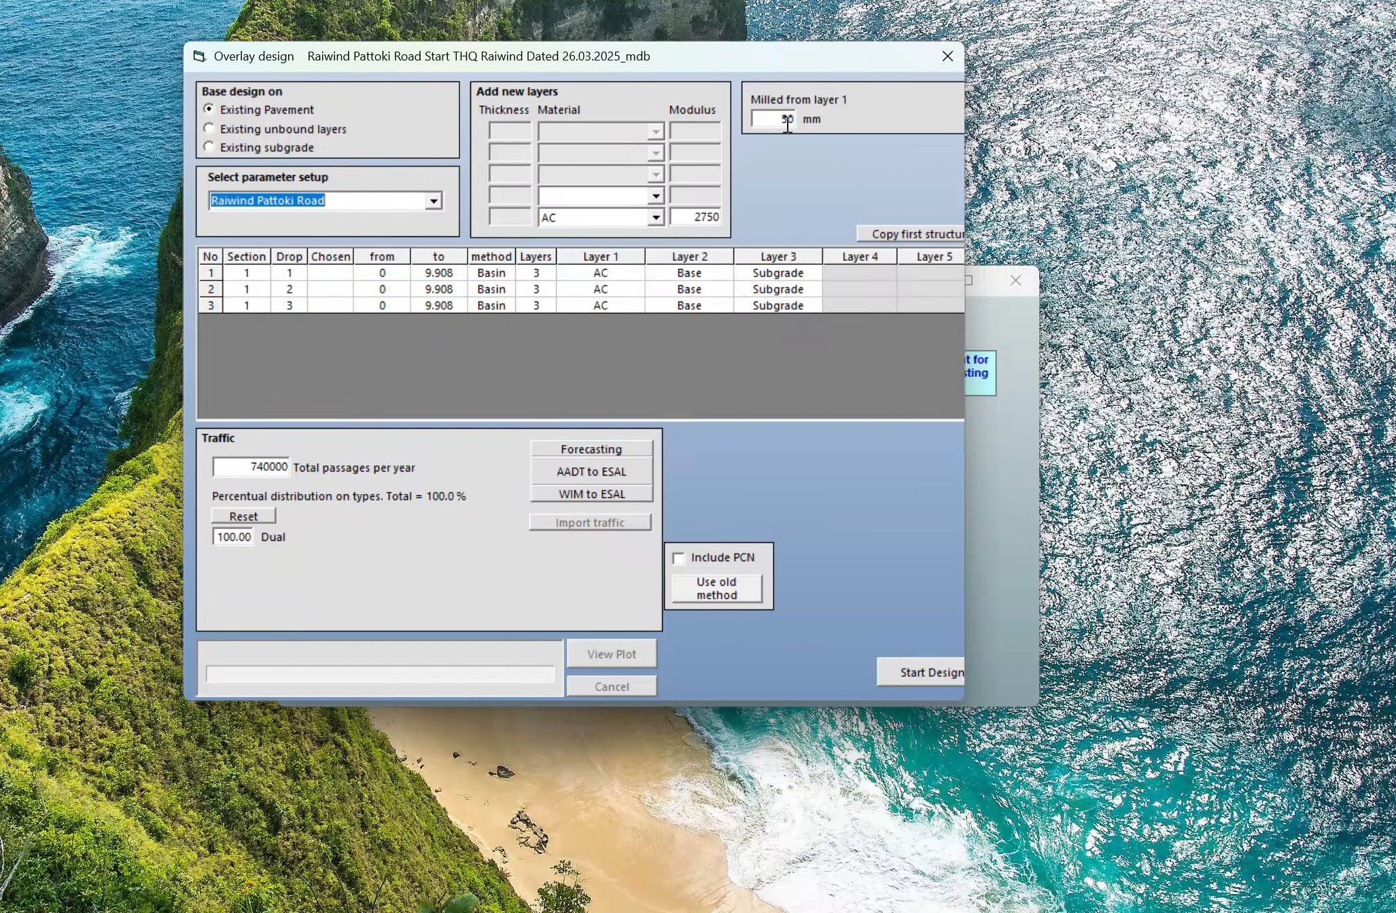
mouse_move(774, 278)
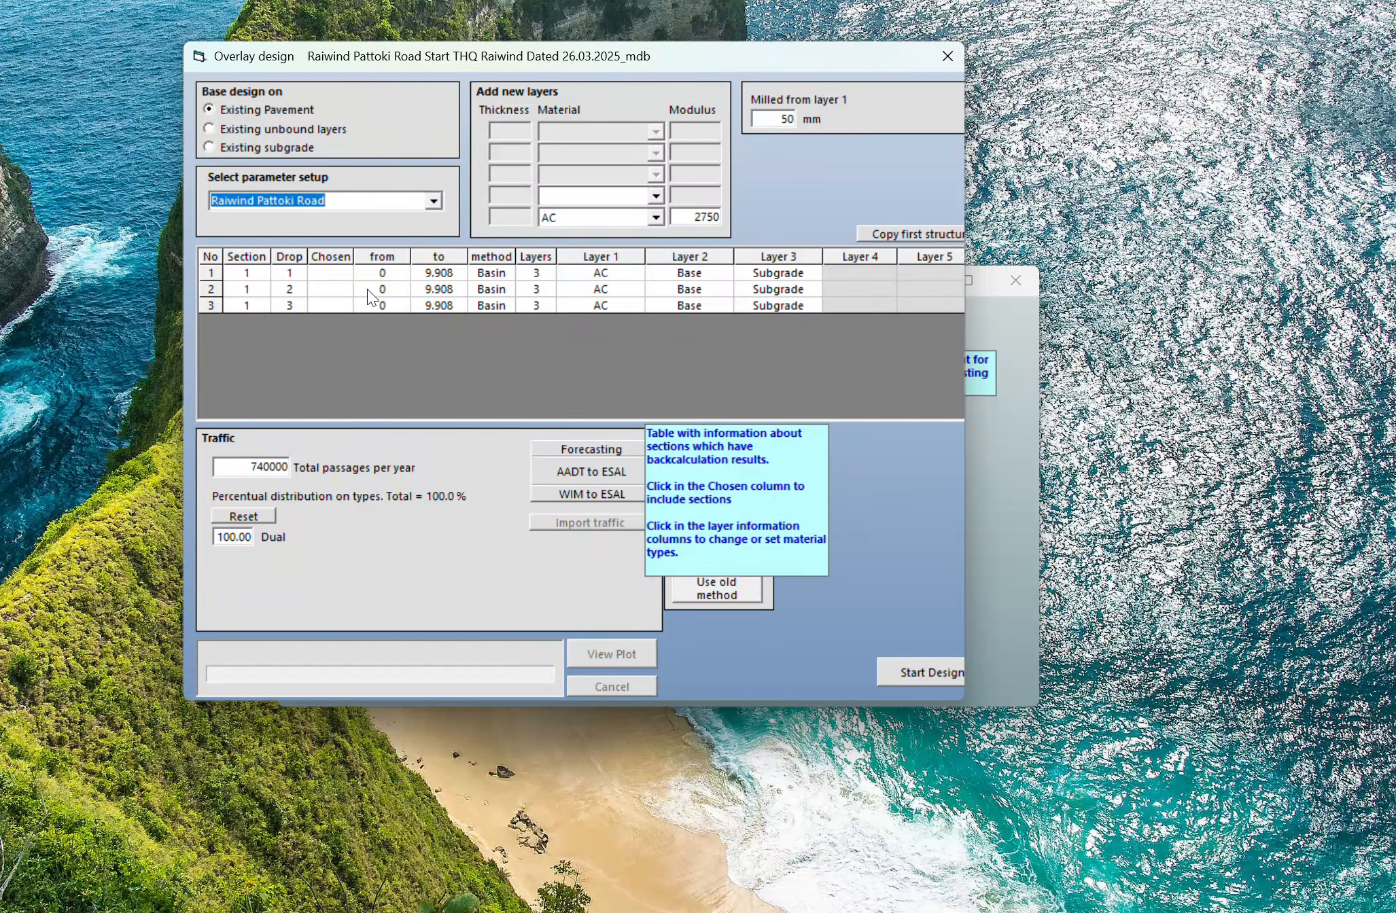
Try out the section choices in the overlay design table, clear them again, and try to start the design without any section.
click(346, 276)
click(348, 290)
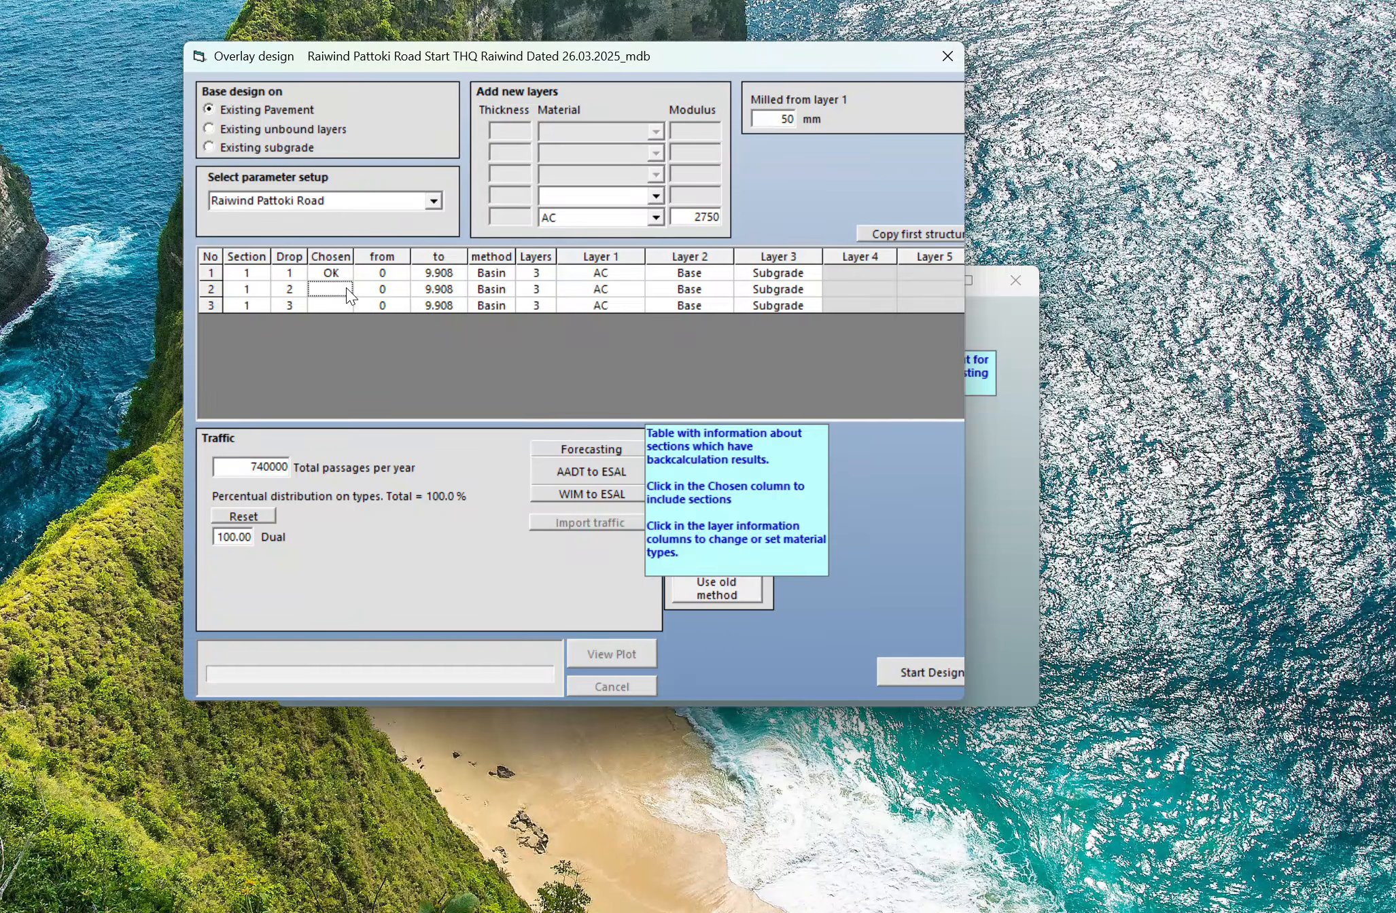
click(347, 289)
click(343, 273)
click(346, 289)
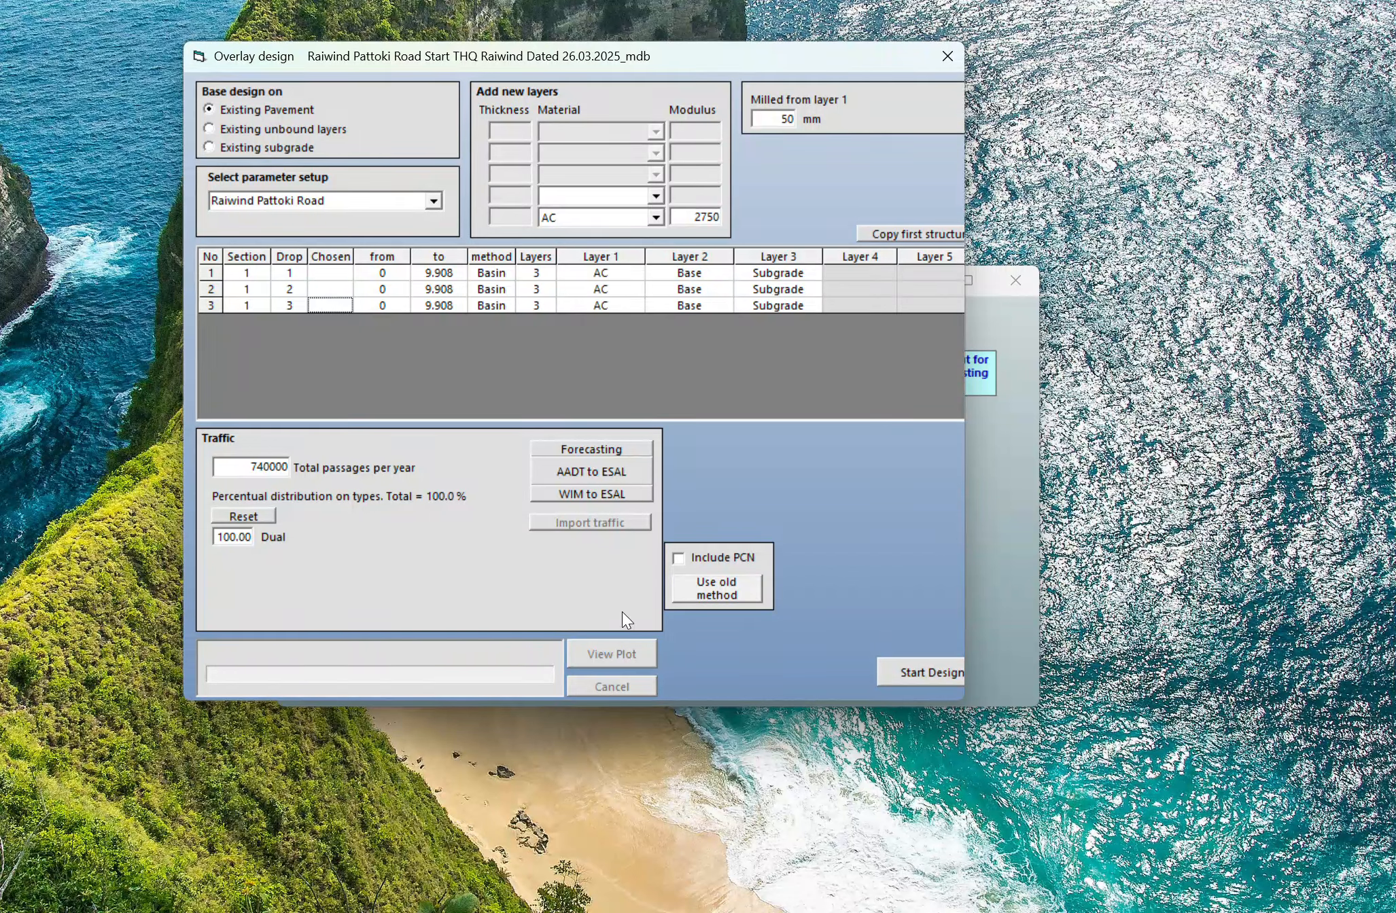
click(894, 675)
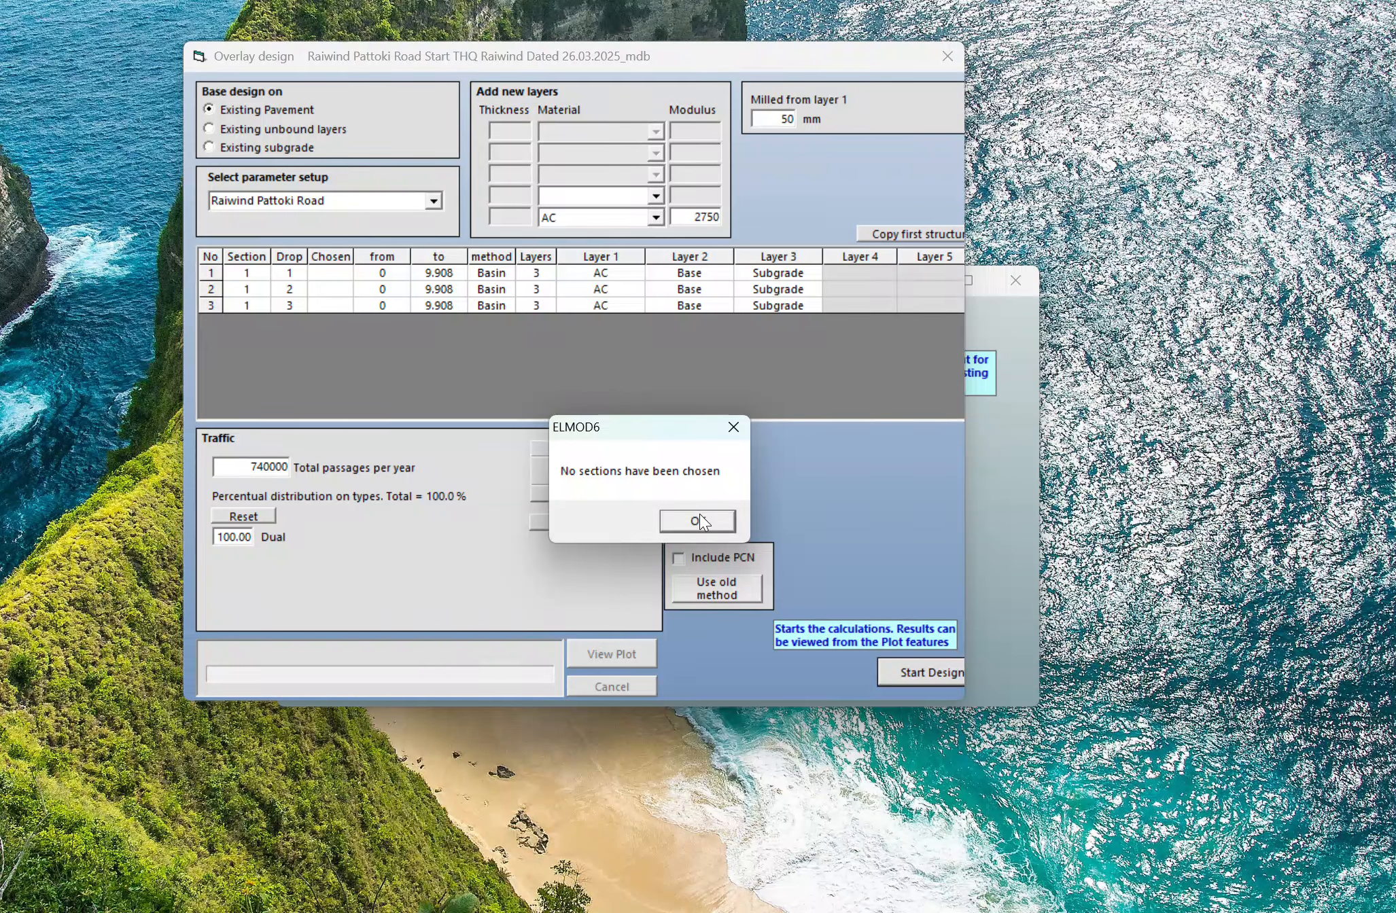
click(697, 521)
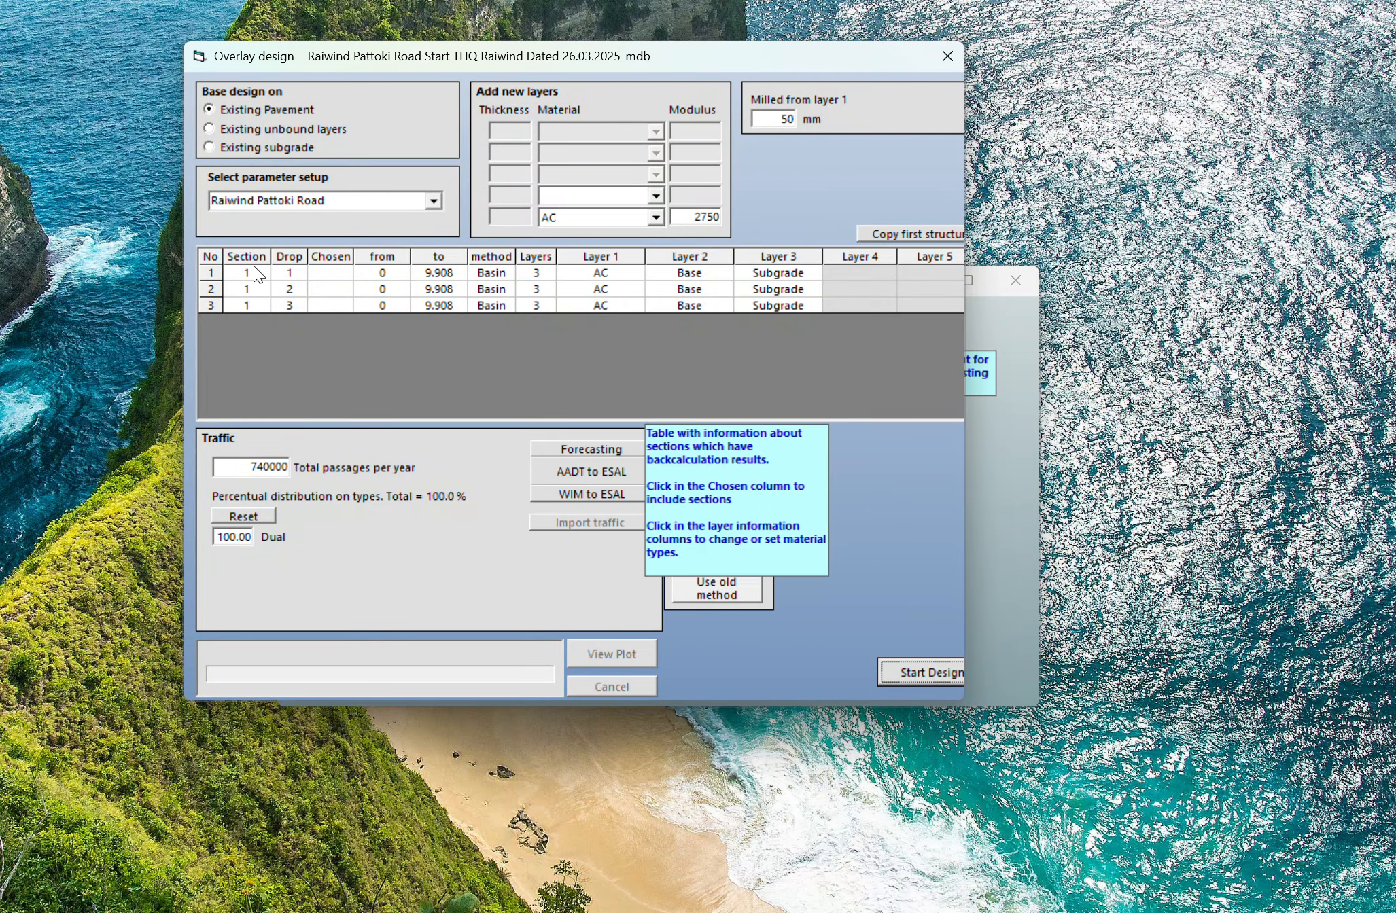
Include section 1, drop 1 in the overlay design, run the calculation and plot the results.
click(331, 272)
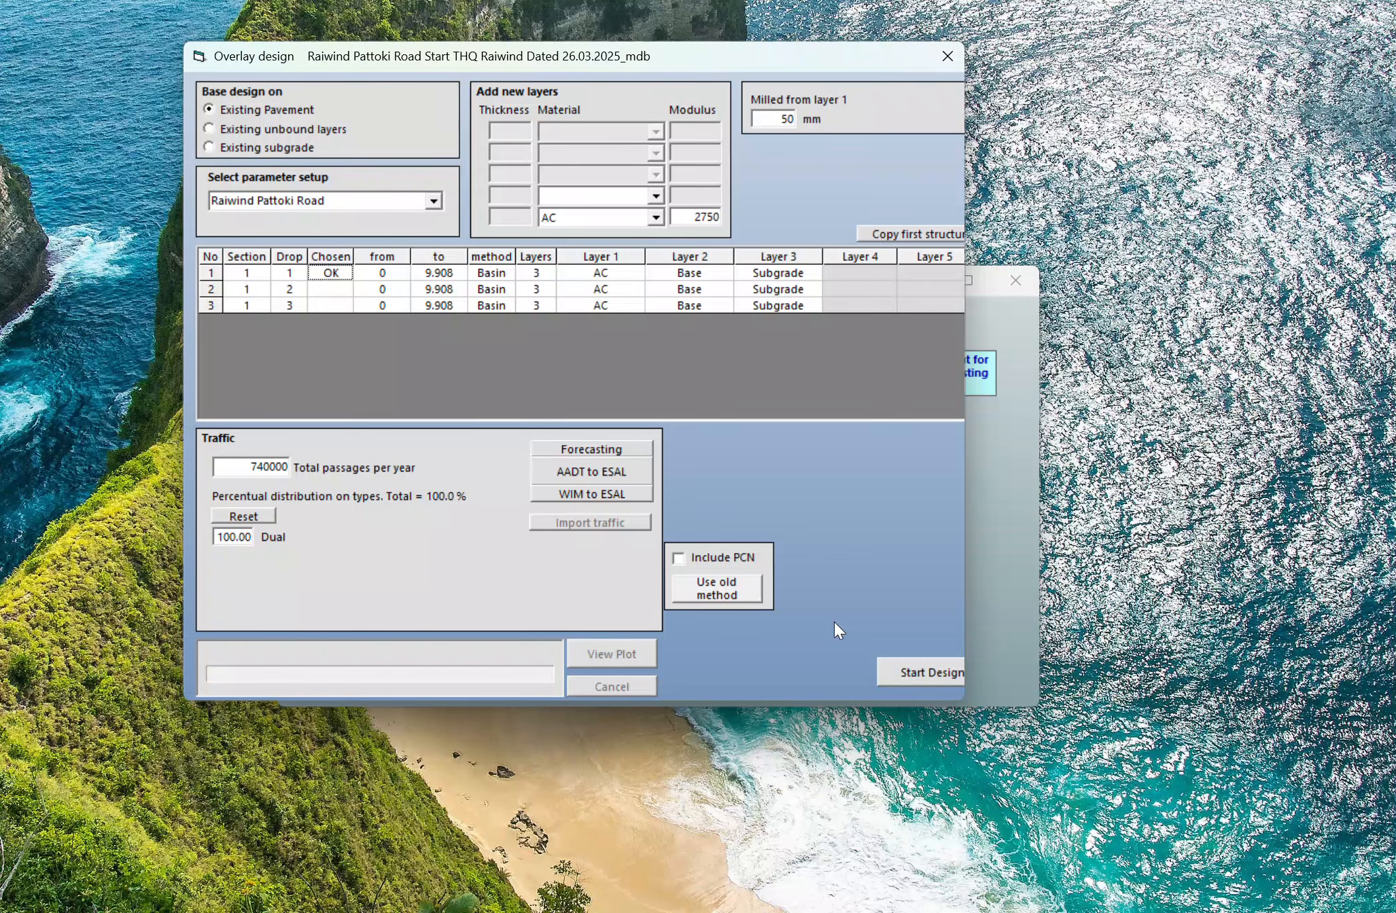
click(916, 674)
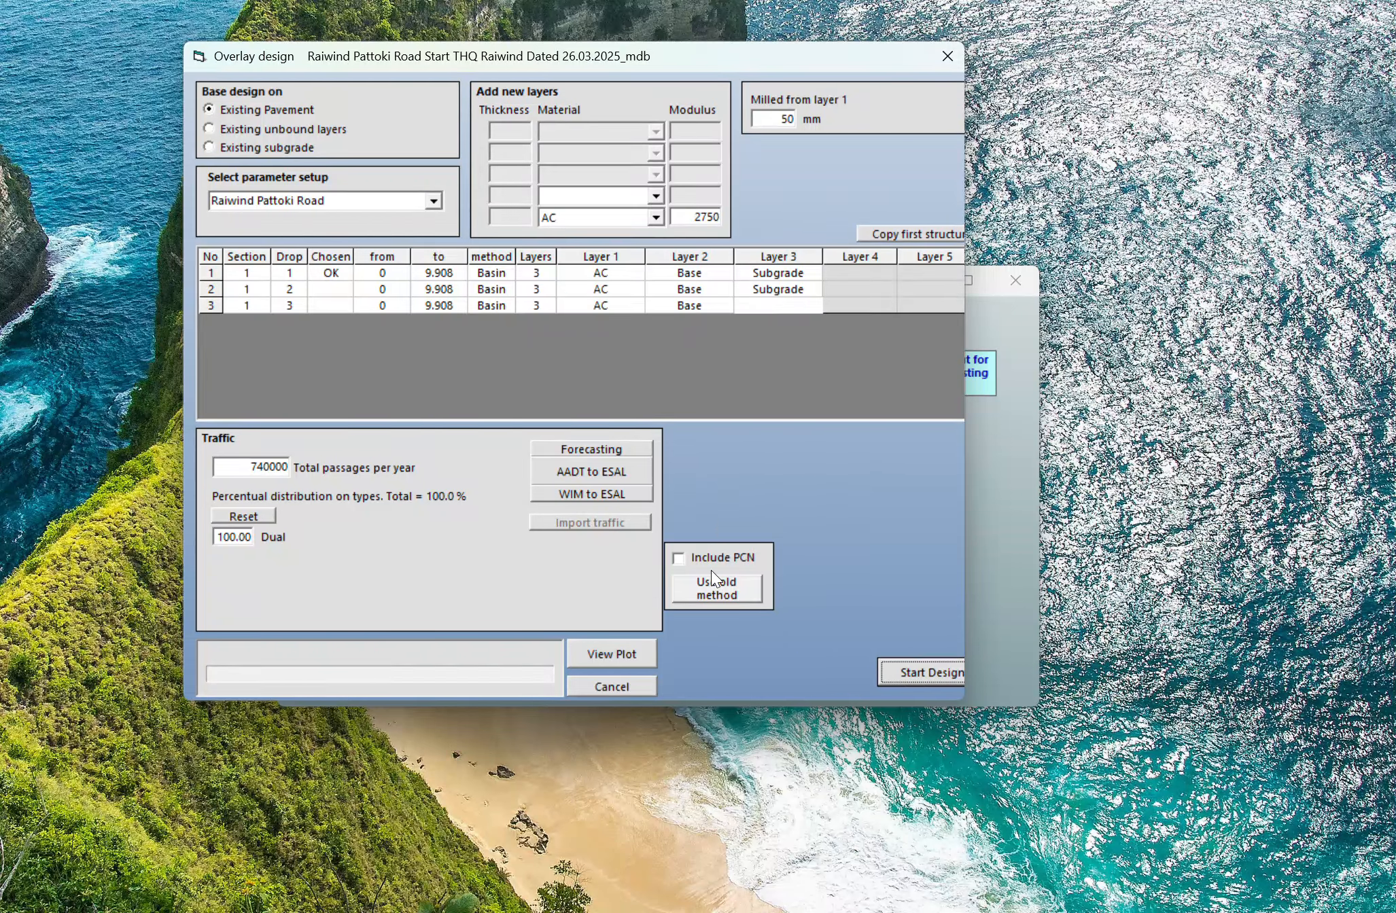
click(650, 653)
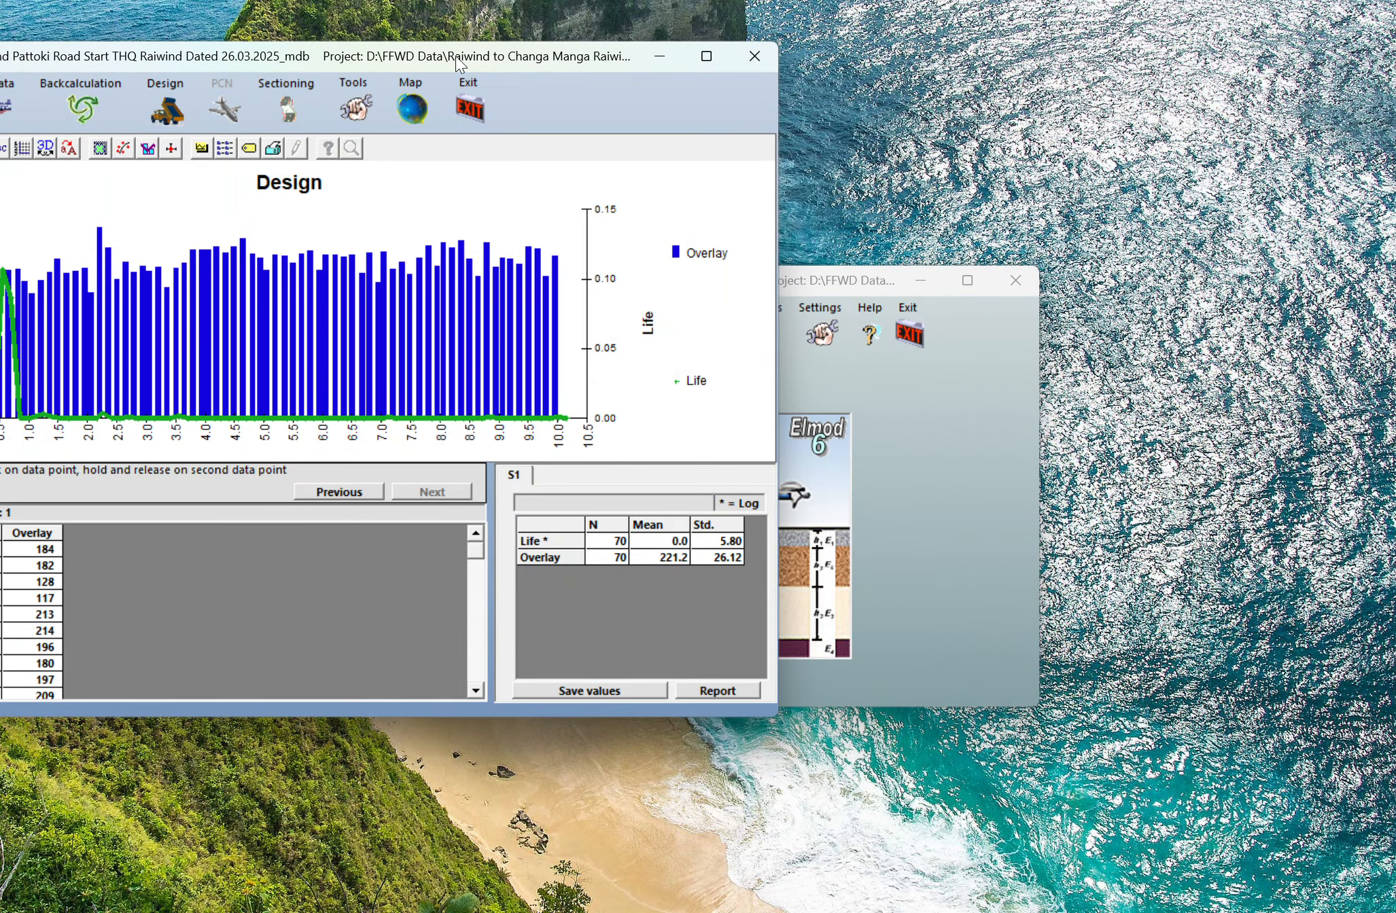
Examine the required overlay and remaining life per station with their mean and standard deviation, and close the results.
drag(593, 56, 873, 98)
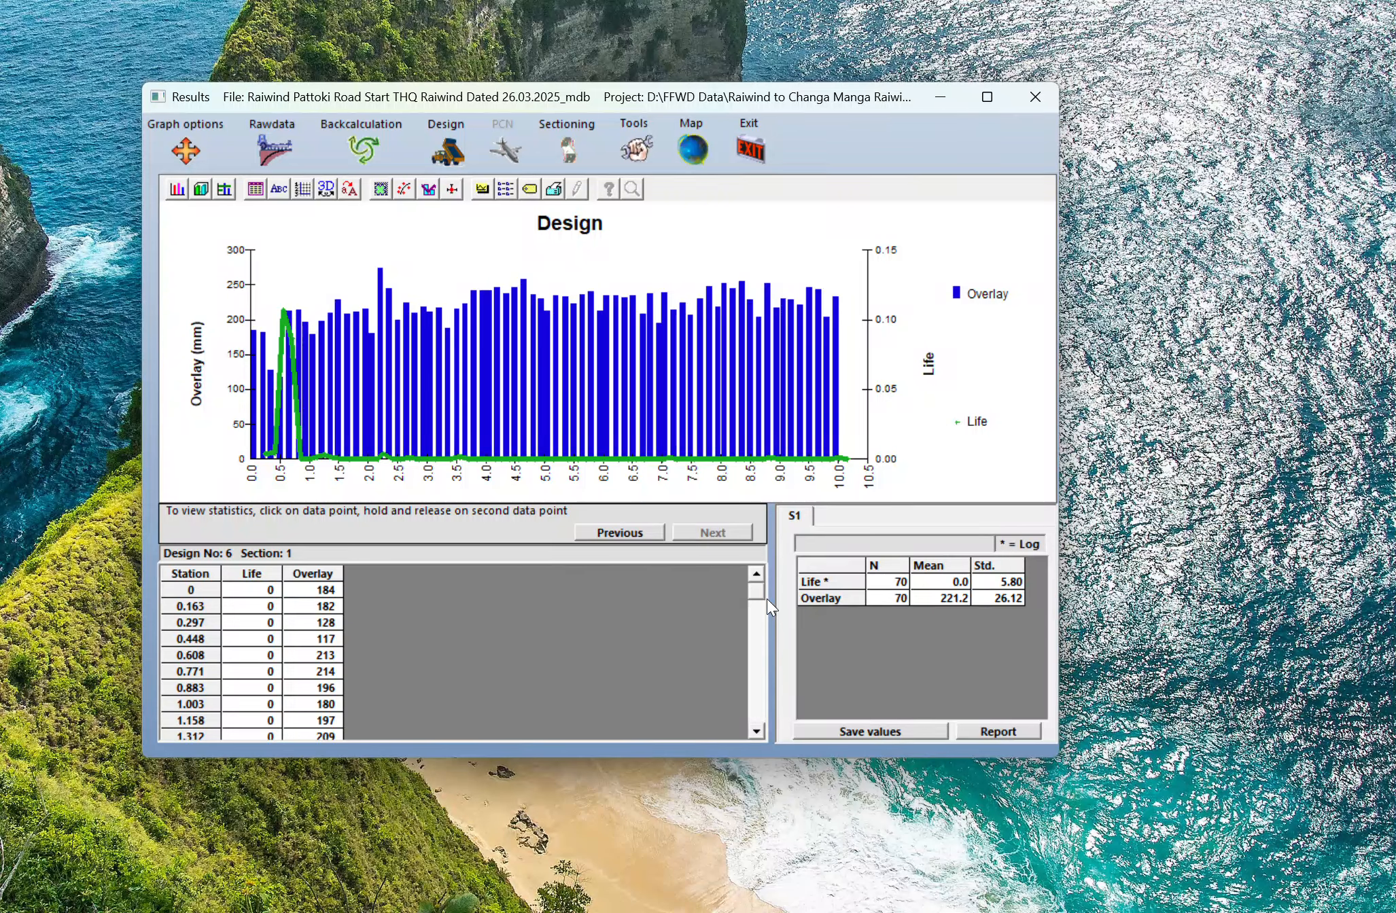
click(938, 584)
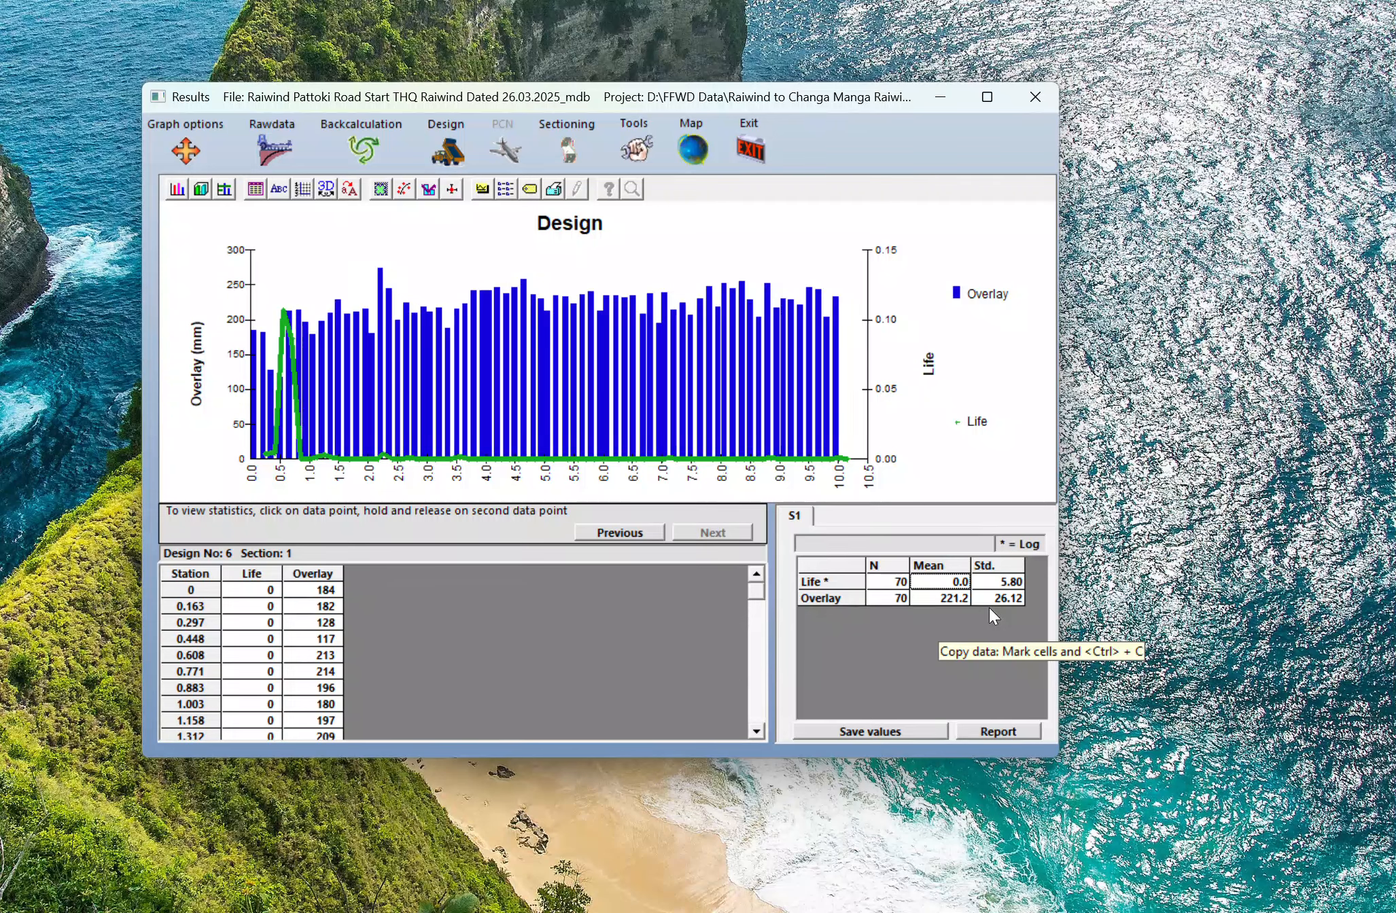
scroll(757, 596, down, 1)
mouse_move(755, 591)
mouse_down()
mouse_move(770, 707)
mouse_move(770, 568)
mouse_up()
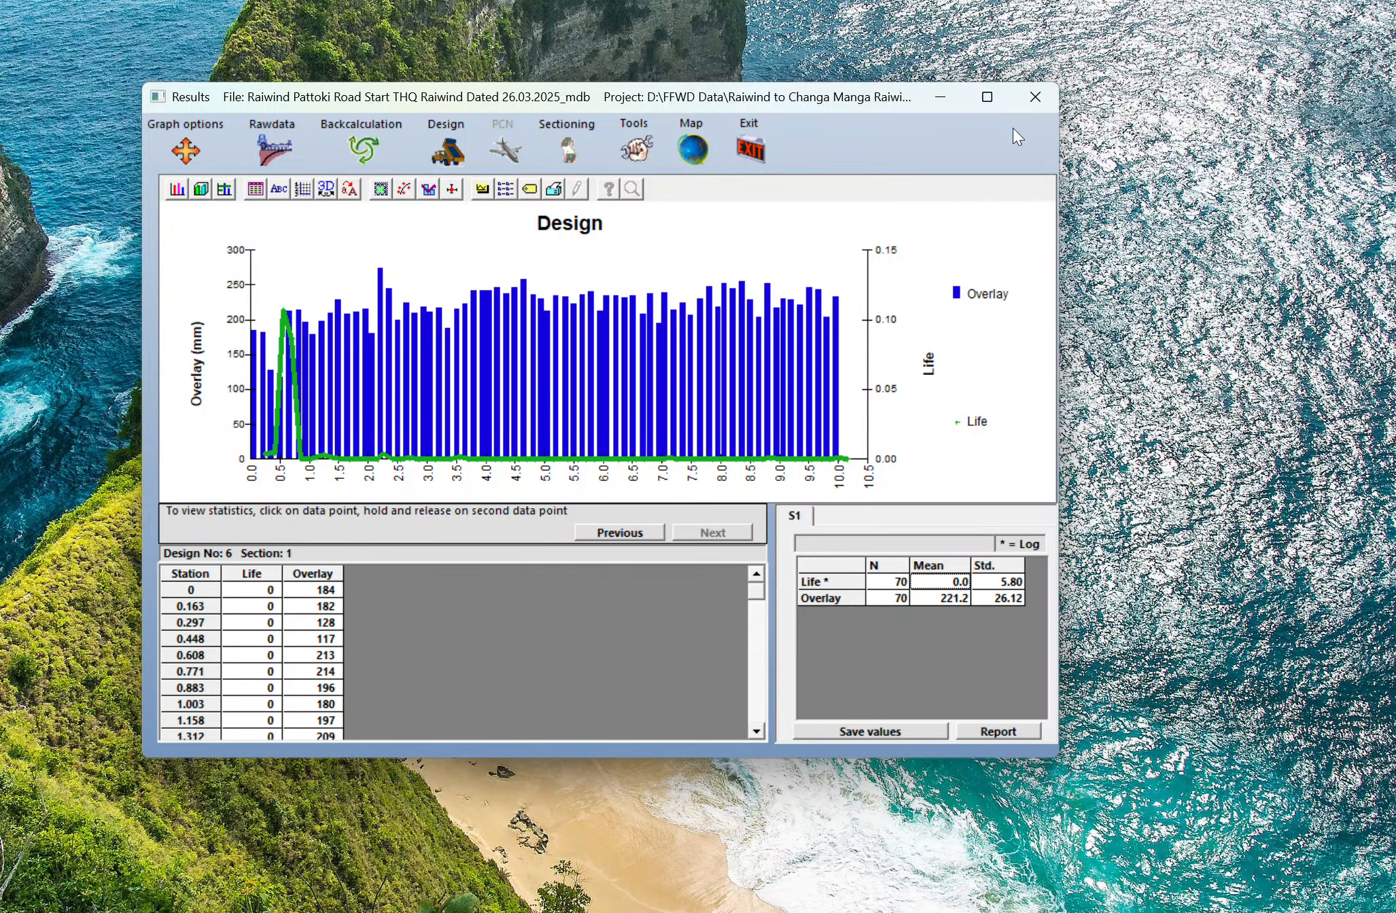
click(1027, 98)
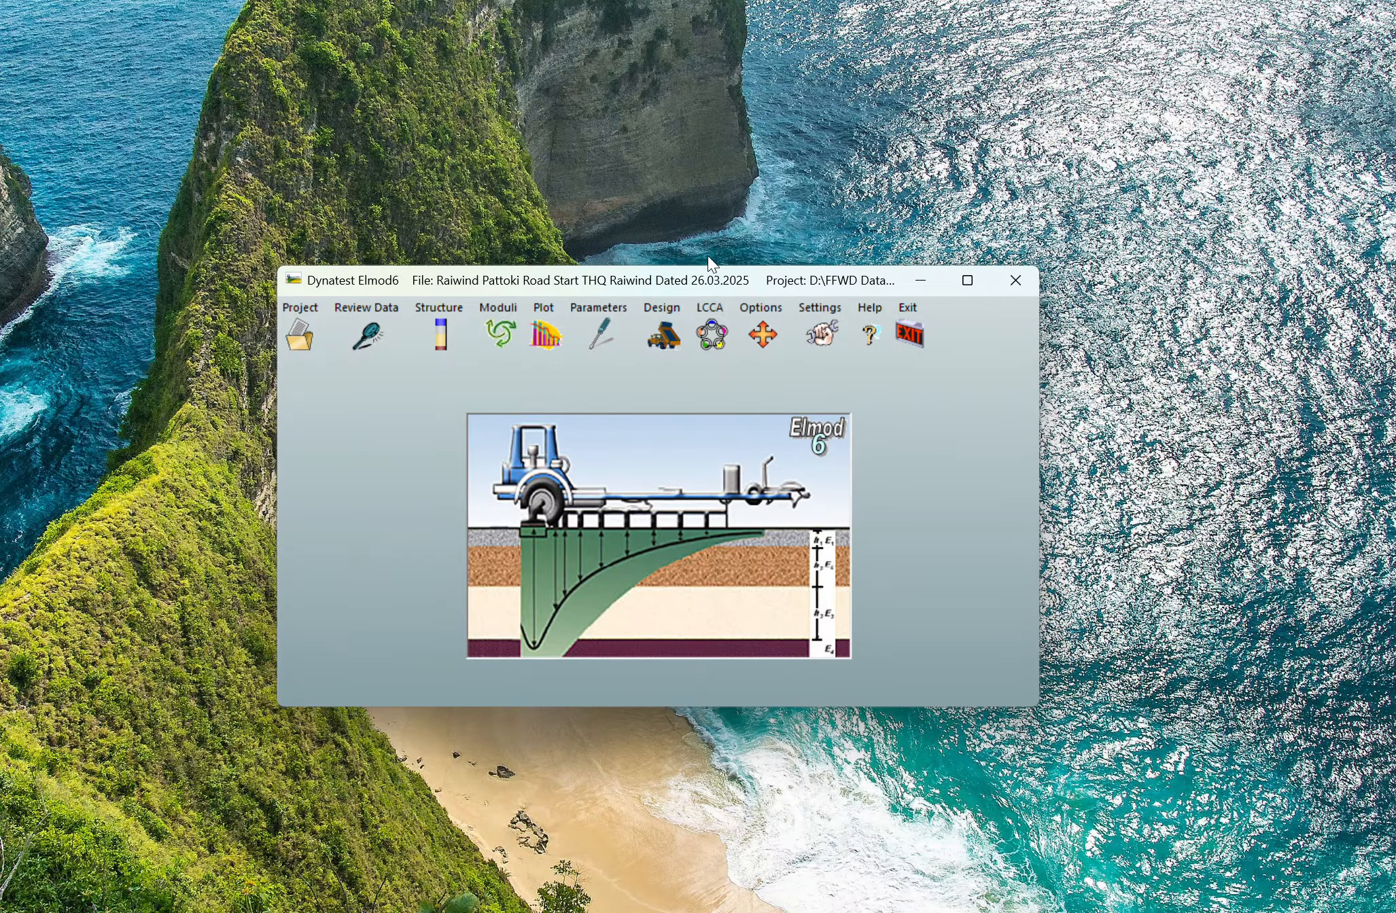
Reopen the result plots and review the raw data charts for deflections, surface moduli, voids and layer thicknesses.
click(537, 325)
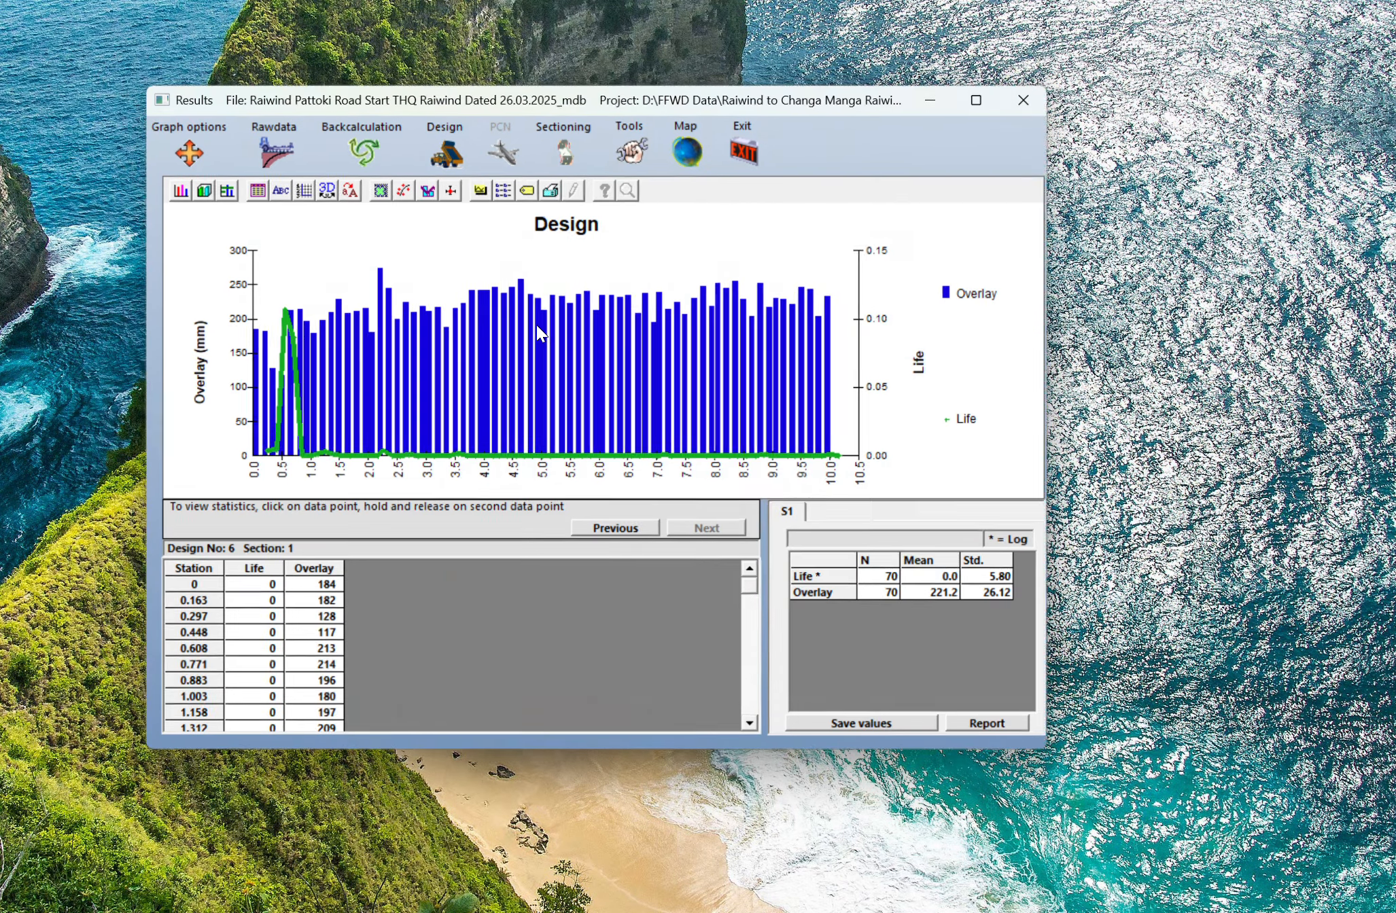
click(274, 134)
click(311, 175)
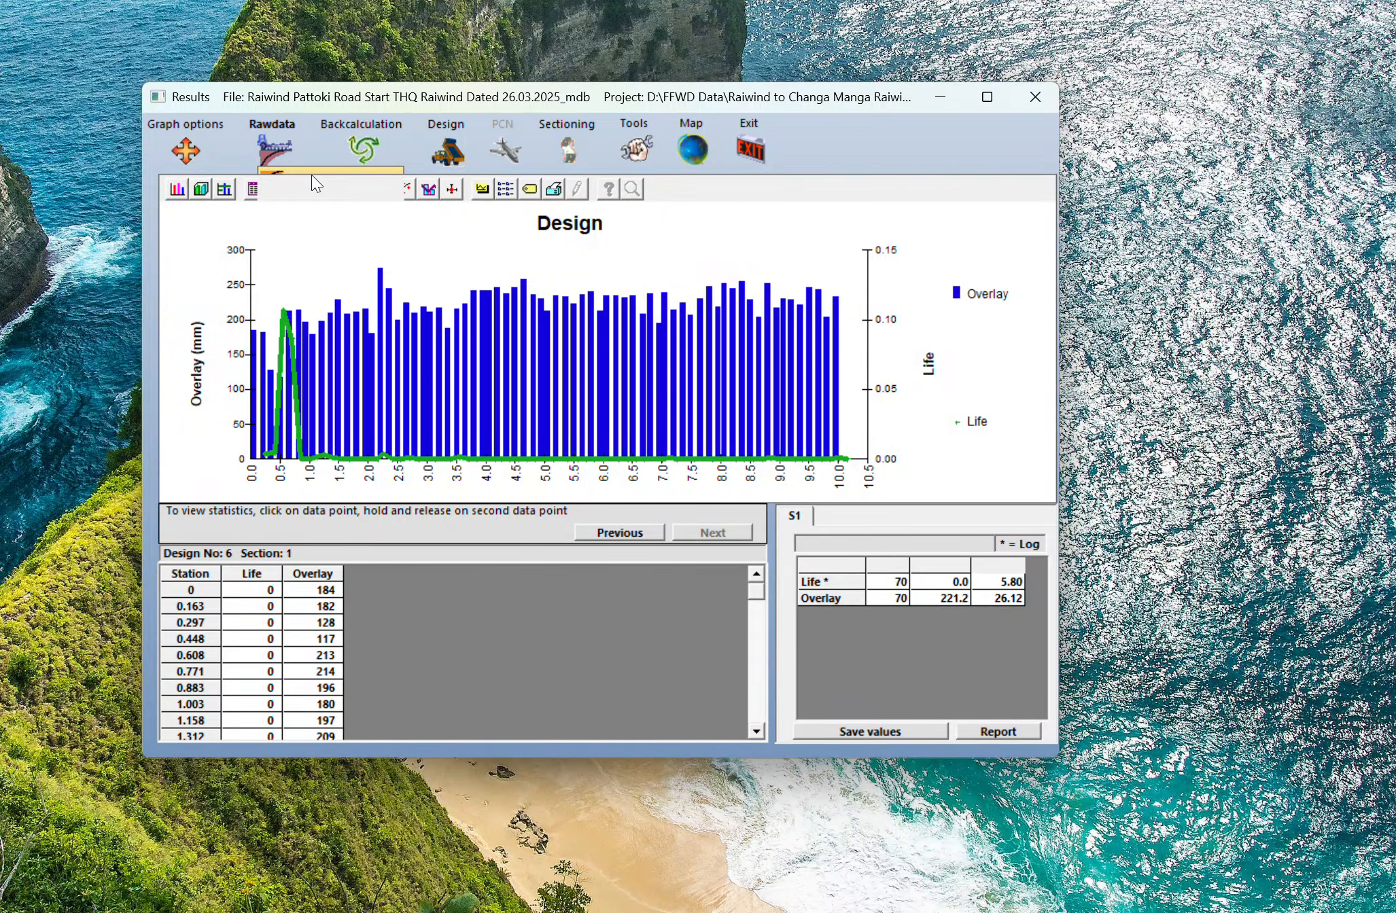
click(278, 165)
click(307, 209)
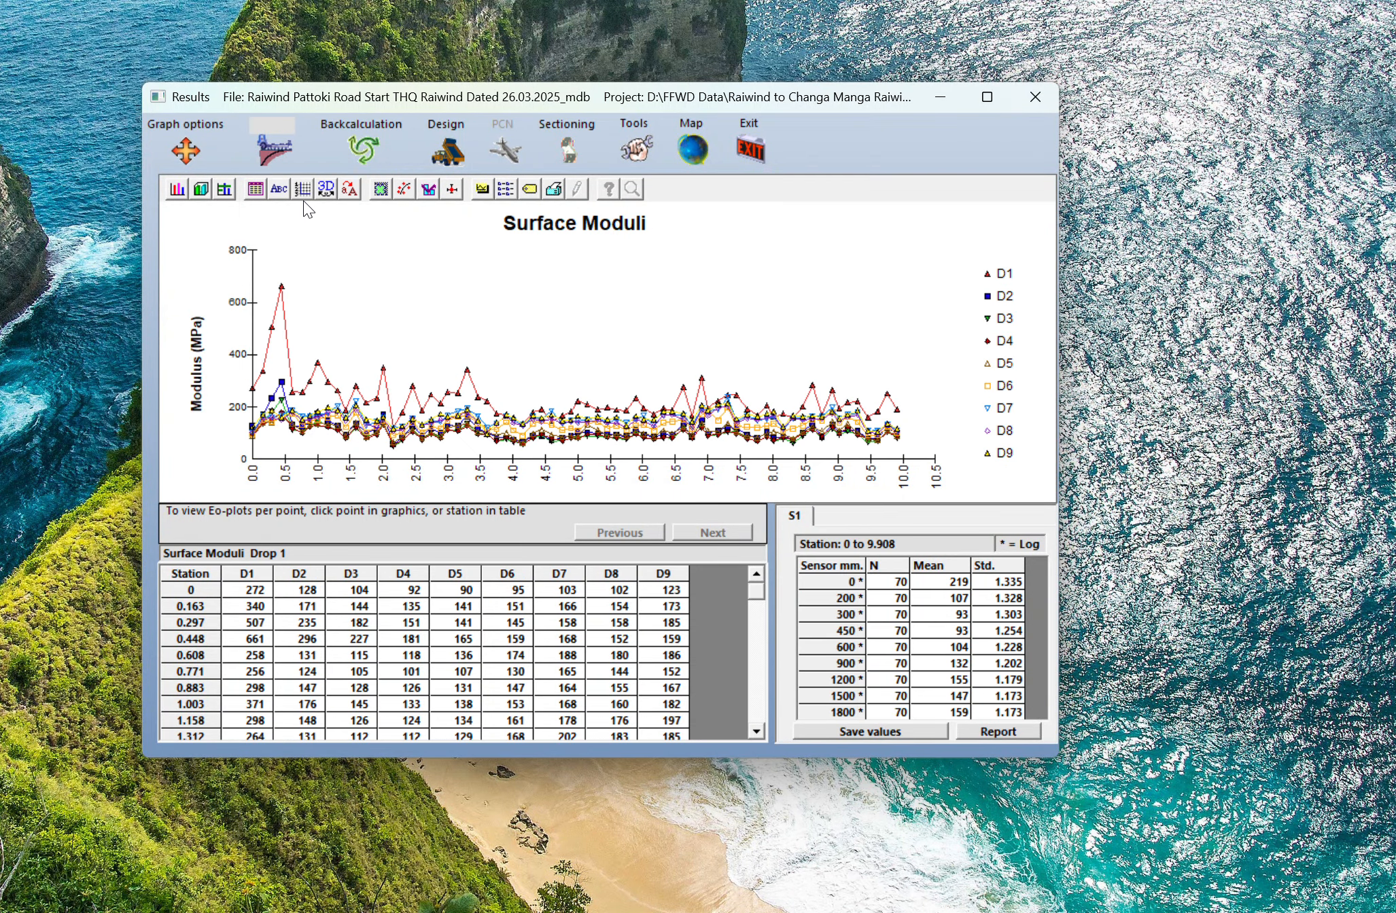
click(272, 144)
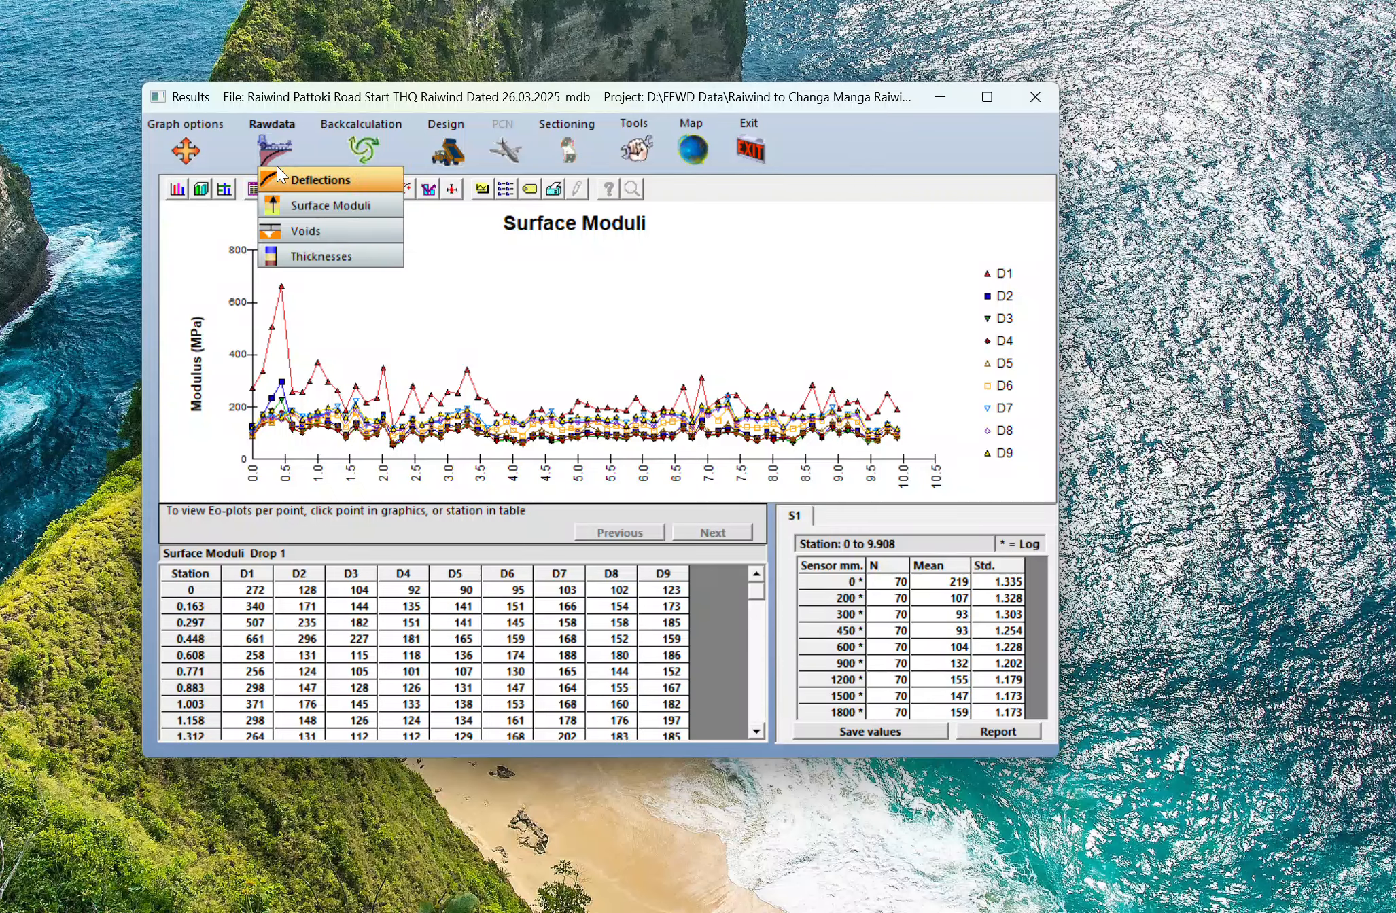
click(307, 235)
click(271, 141)
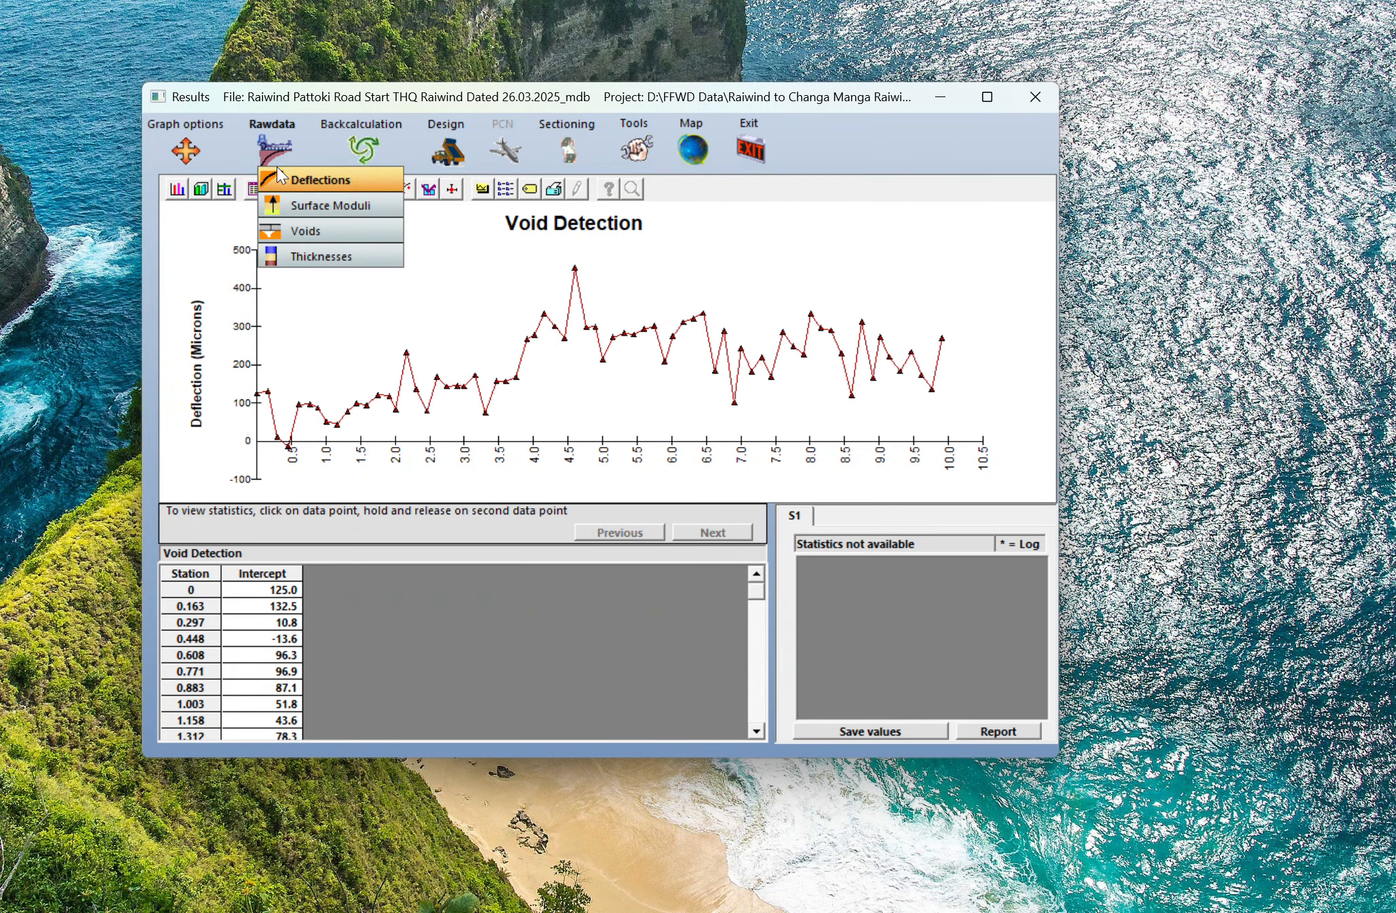
click(317, 258)
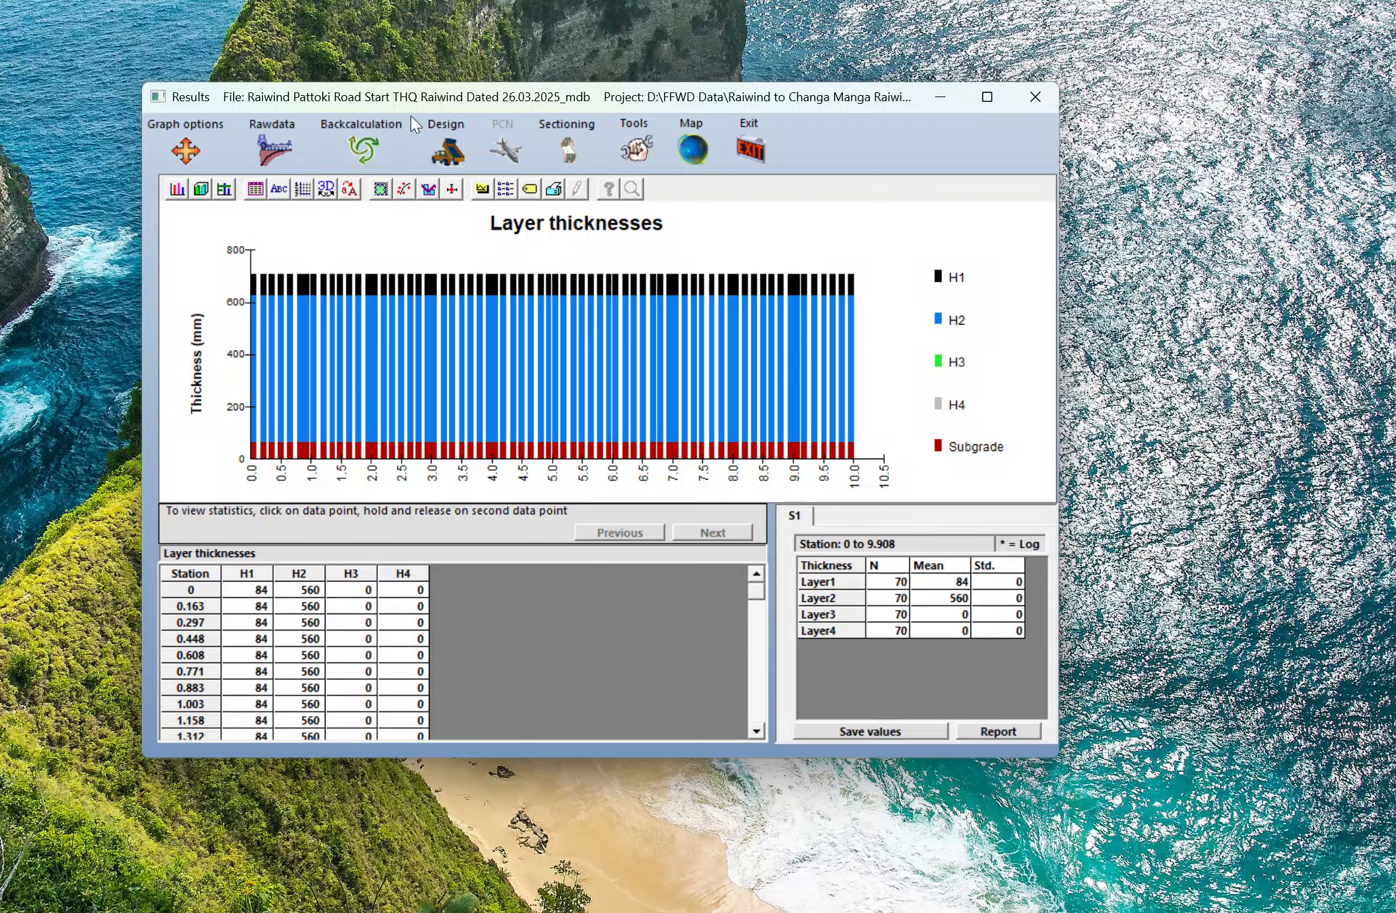
Review the backcalculation plots of the elastic moduli and the deflection comparisons.
click(370, 149)
click(393, 184)
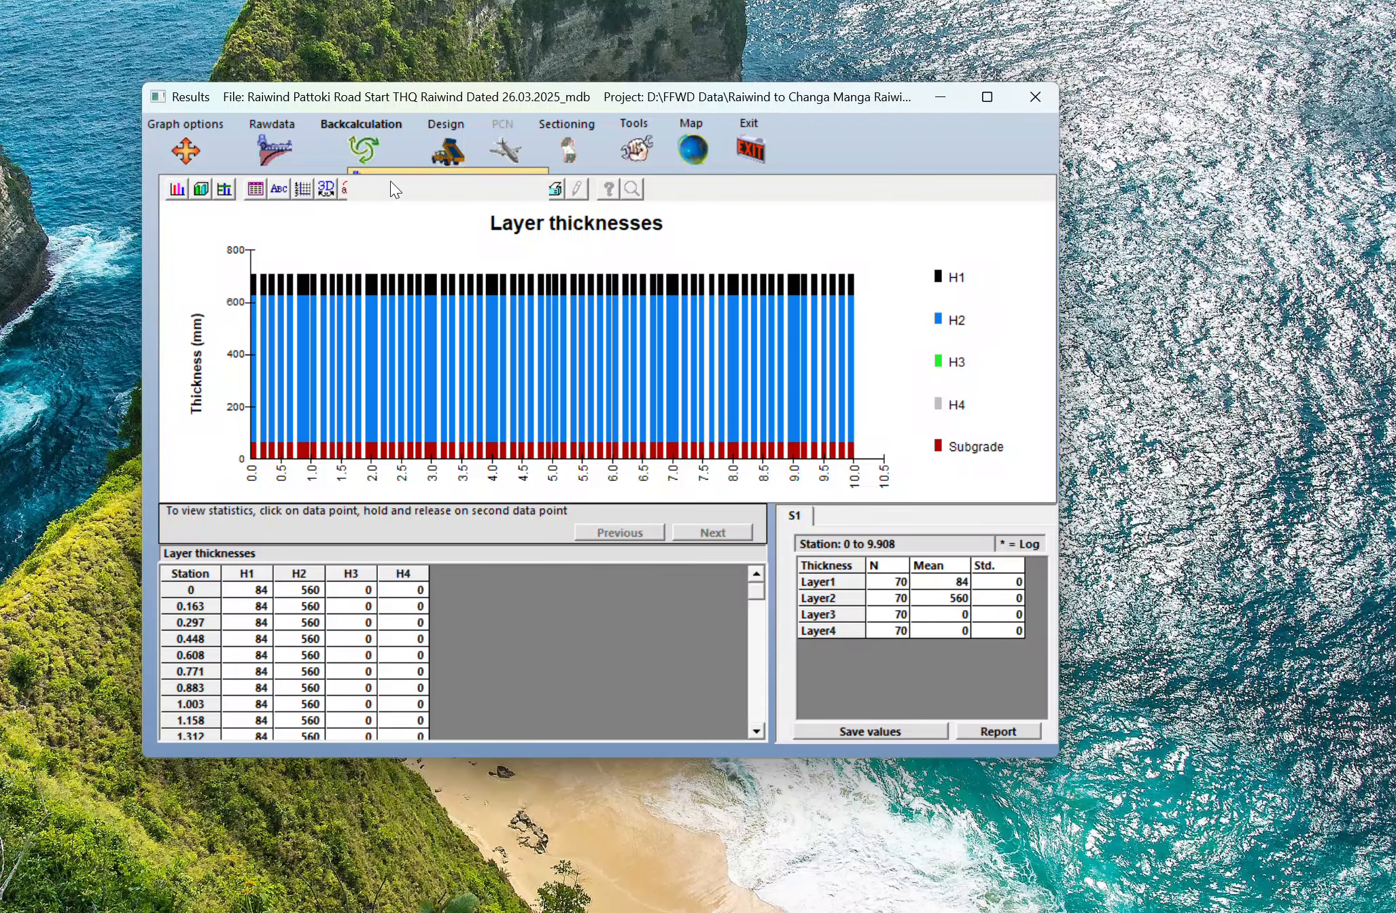
click(364, 150)
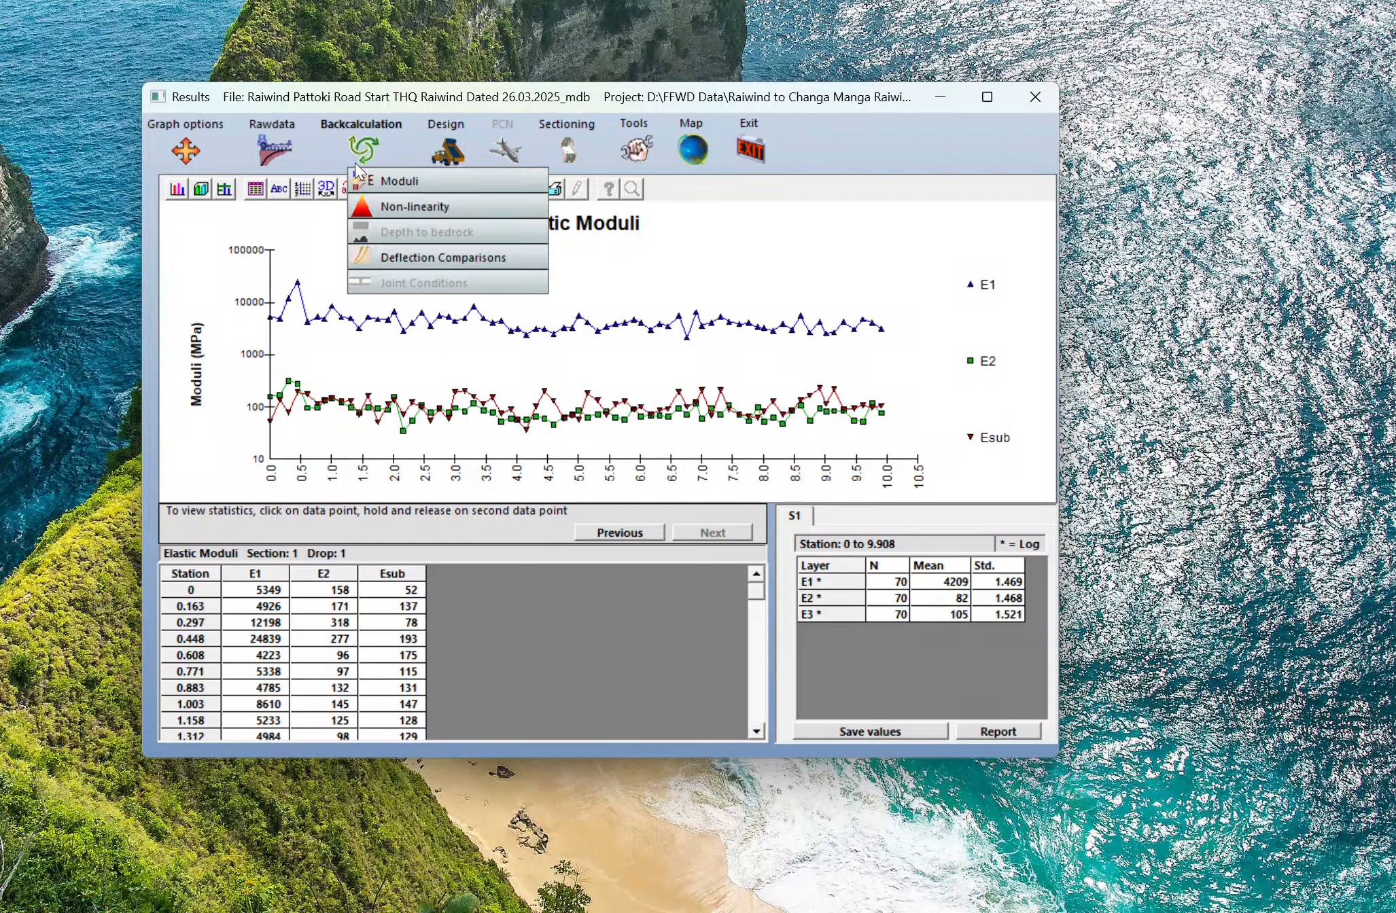
click(426, 257)
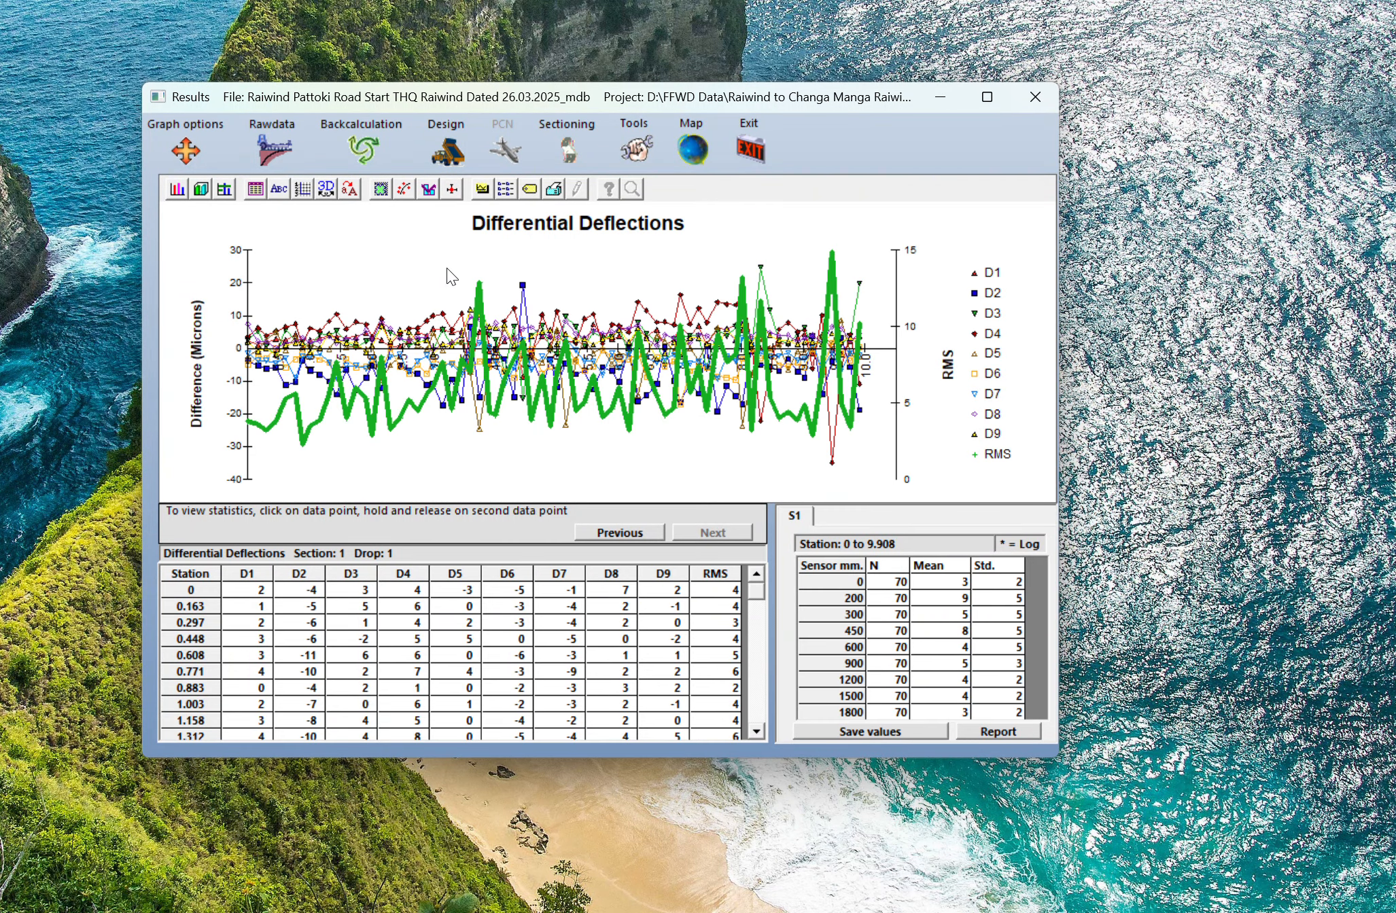
Review the design plots for life and overlay, seasonal moduli, accumulated damage and pavement response.
click(456, 148)
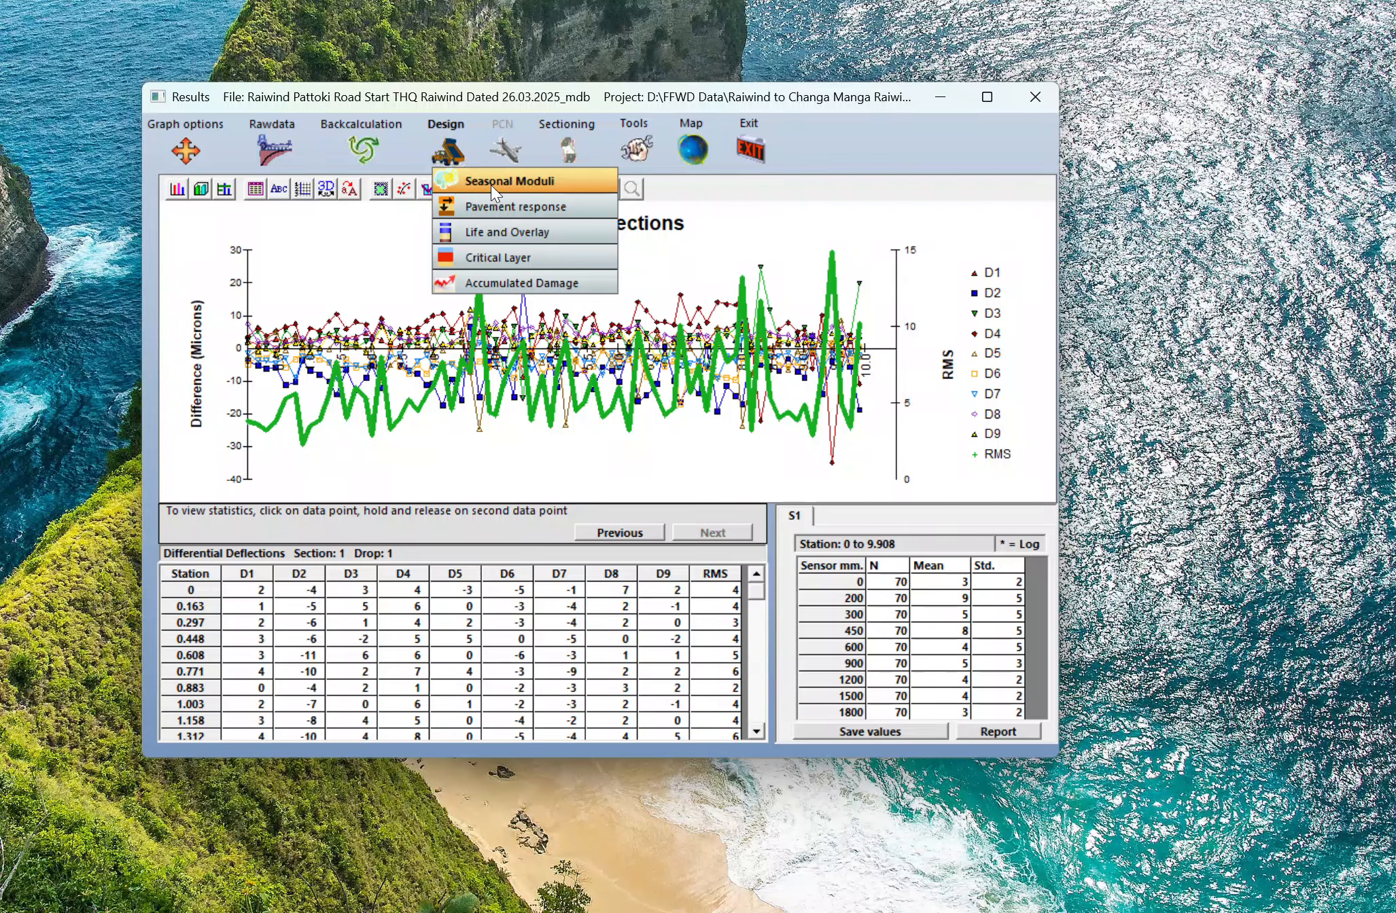
click(536, 225)
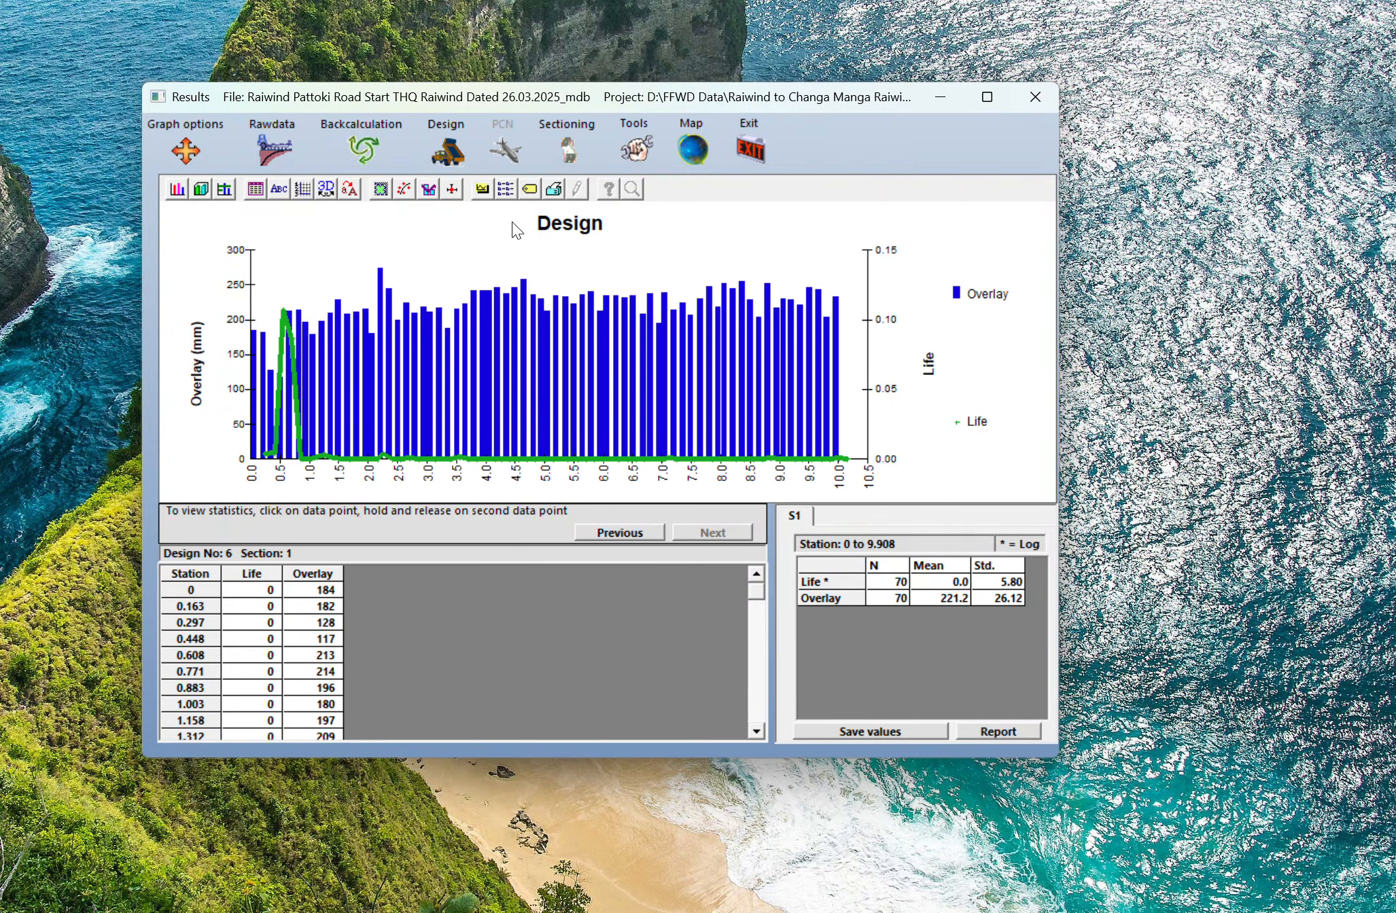
click(448, 157)
click(497, 181)
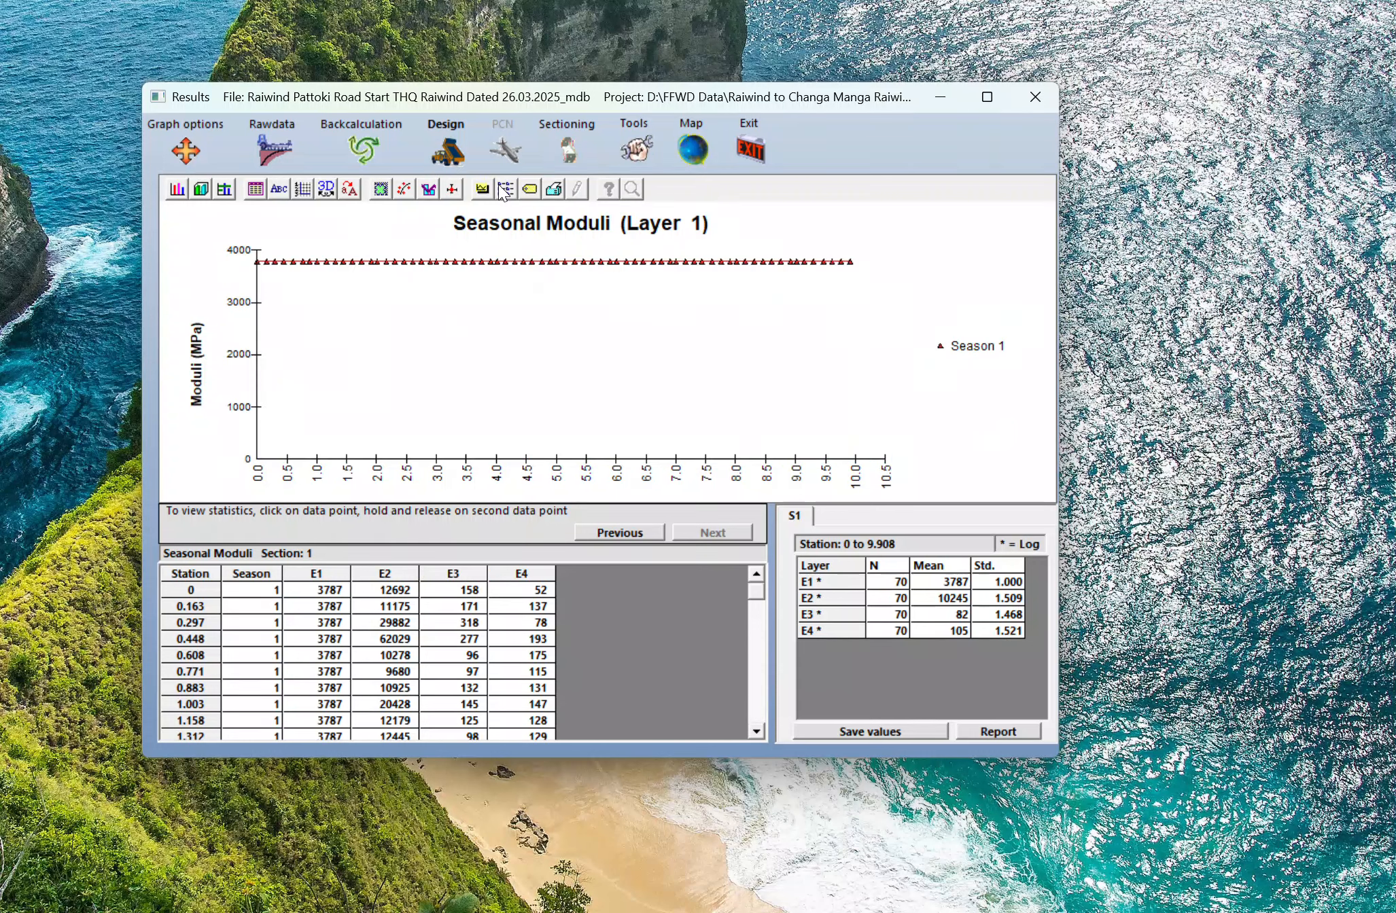
click(451, 156)
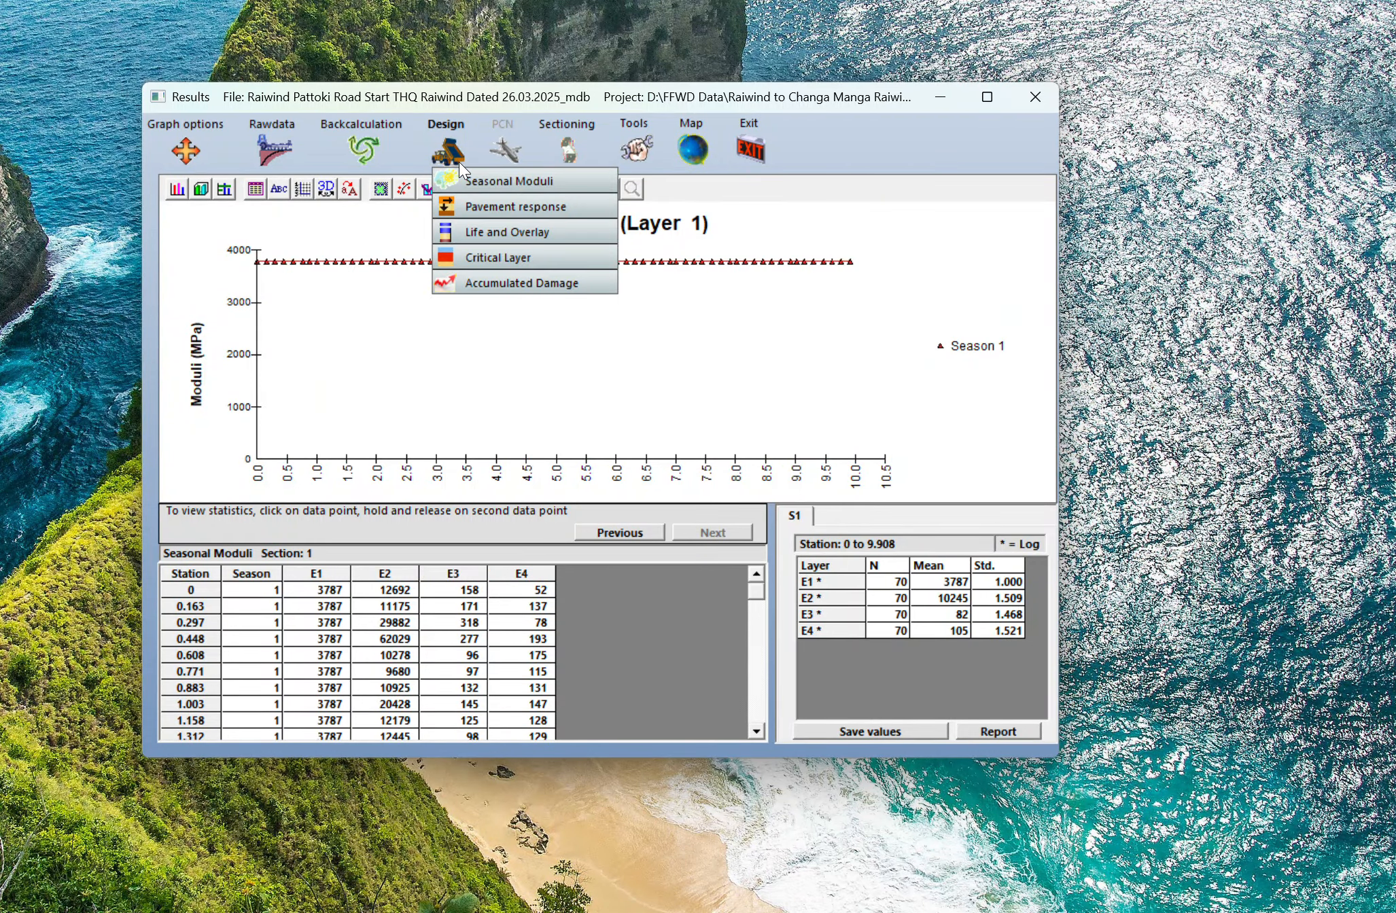
click(534, 286)
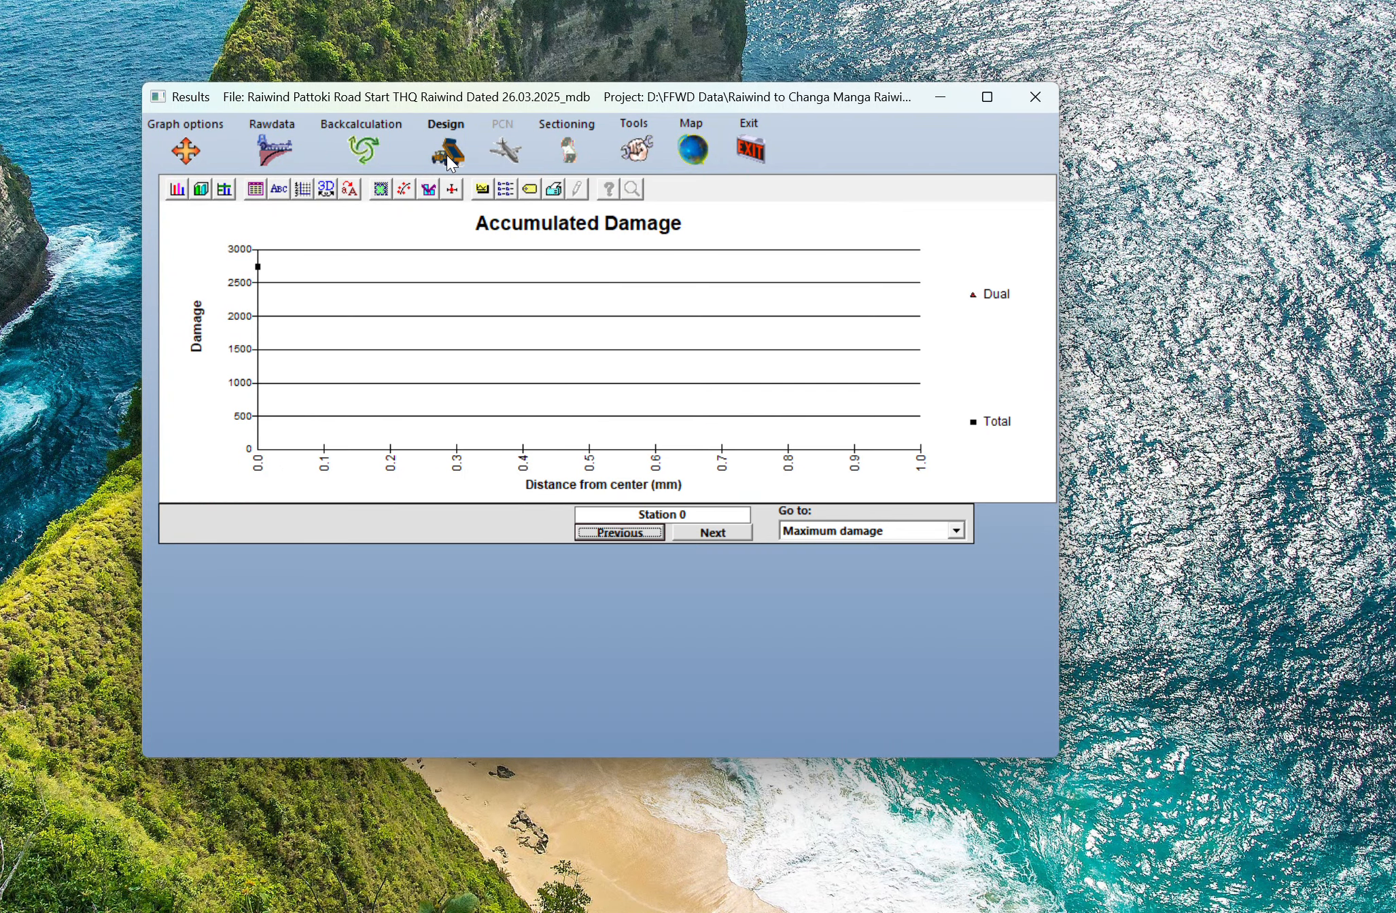
click(445, 155)
click(511, 211)
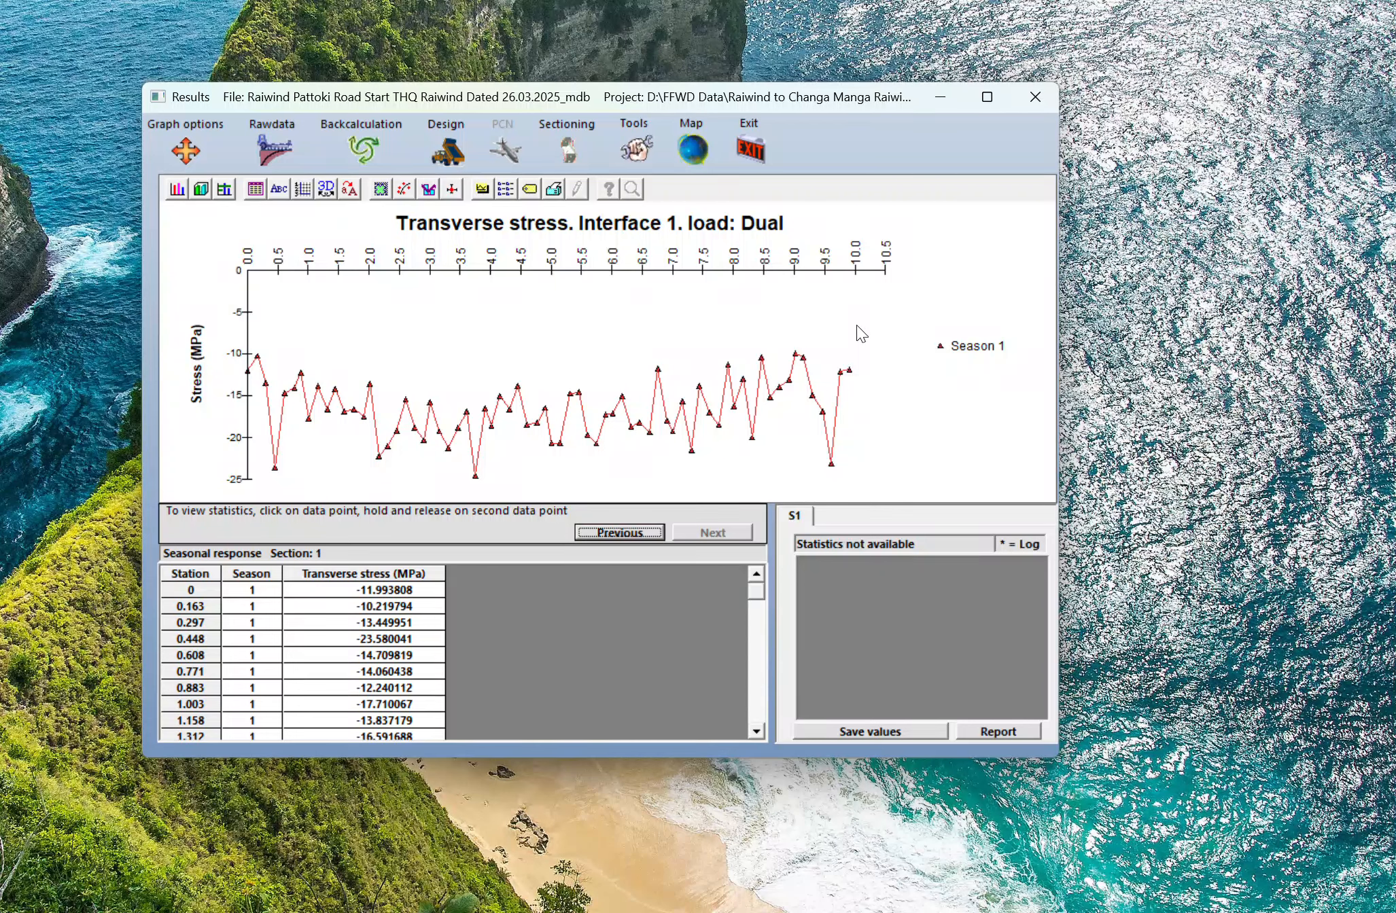
Try to start sectioning on the transverse stress plot, and exit the results.
click(570, 149)
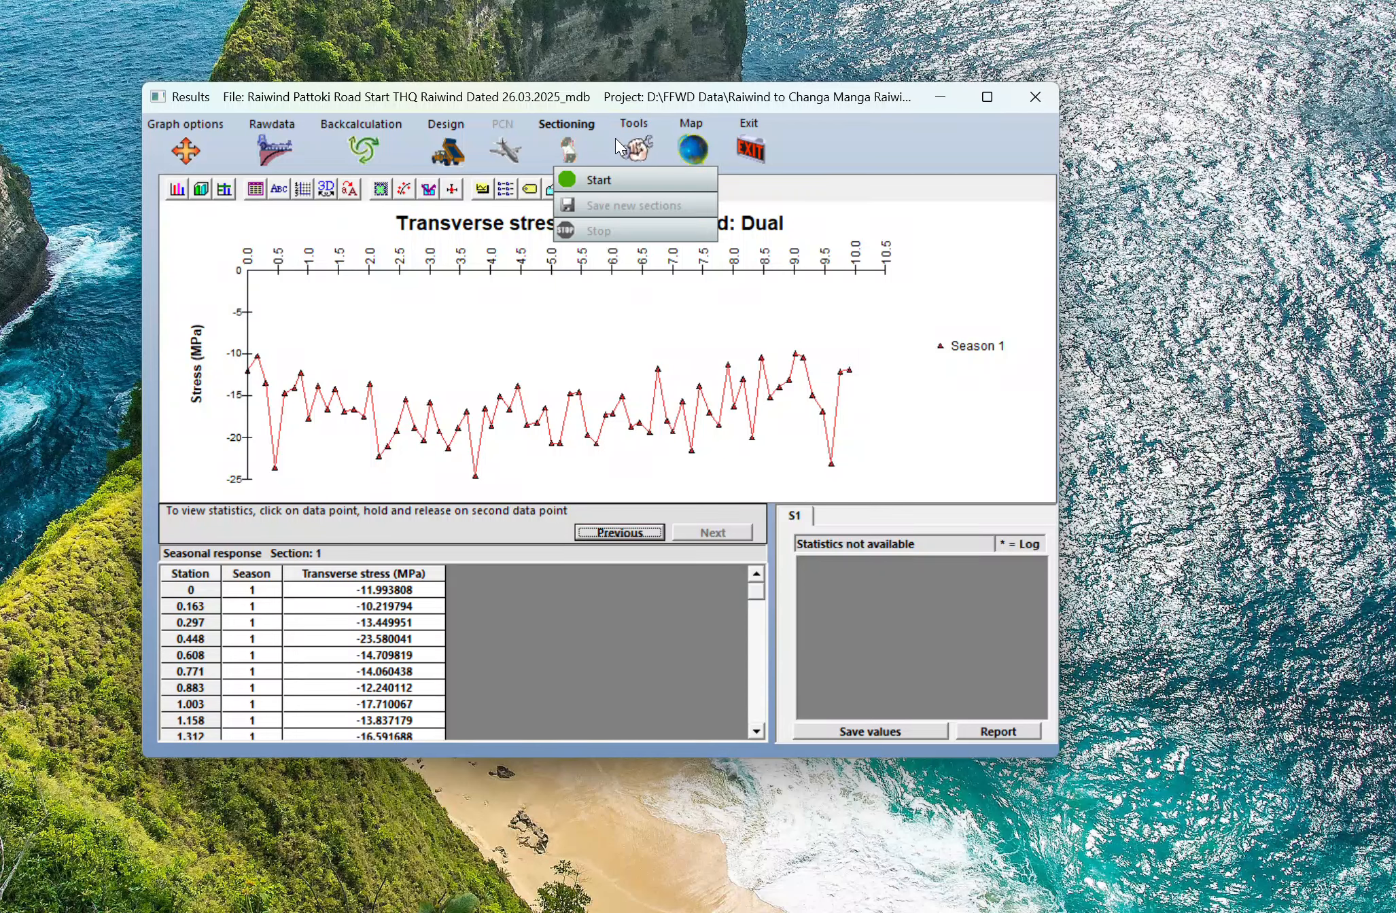
click(613, 180)
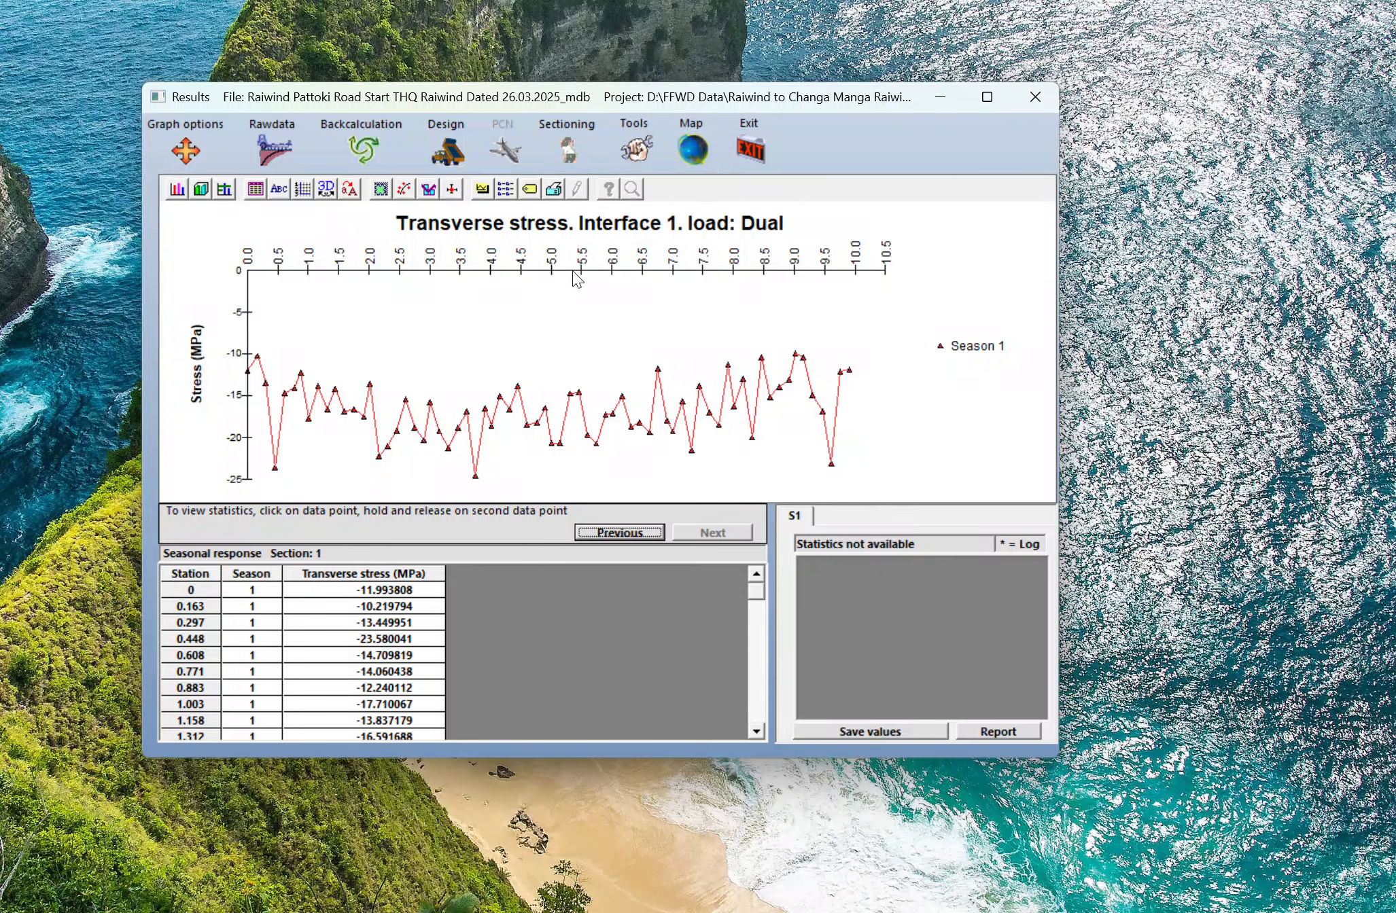
click(578, 153)
click(592, 181)
click(754, 148)
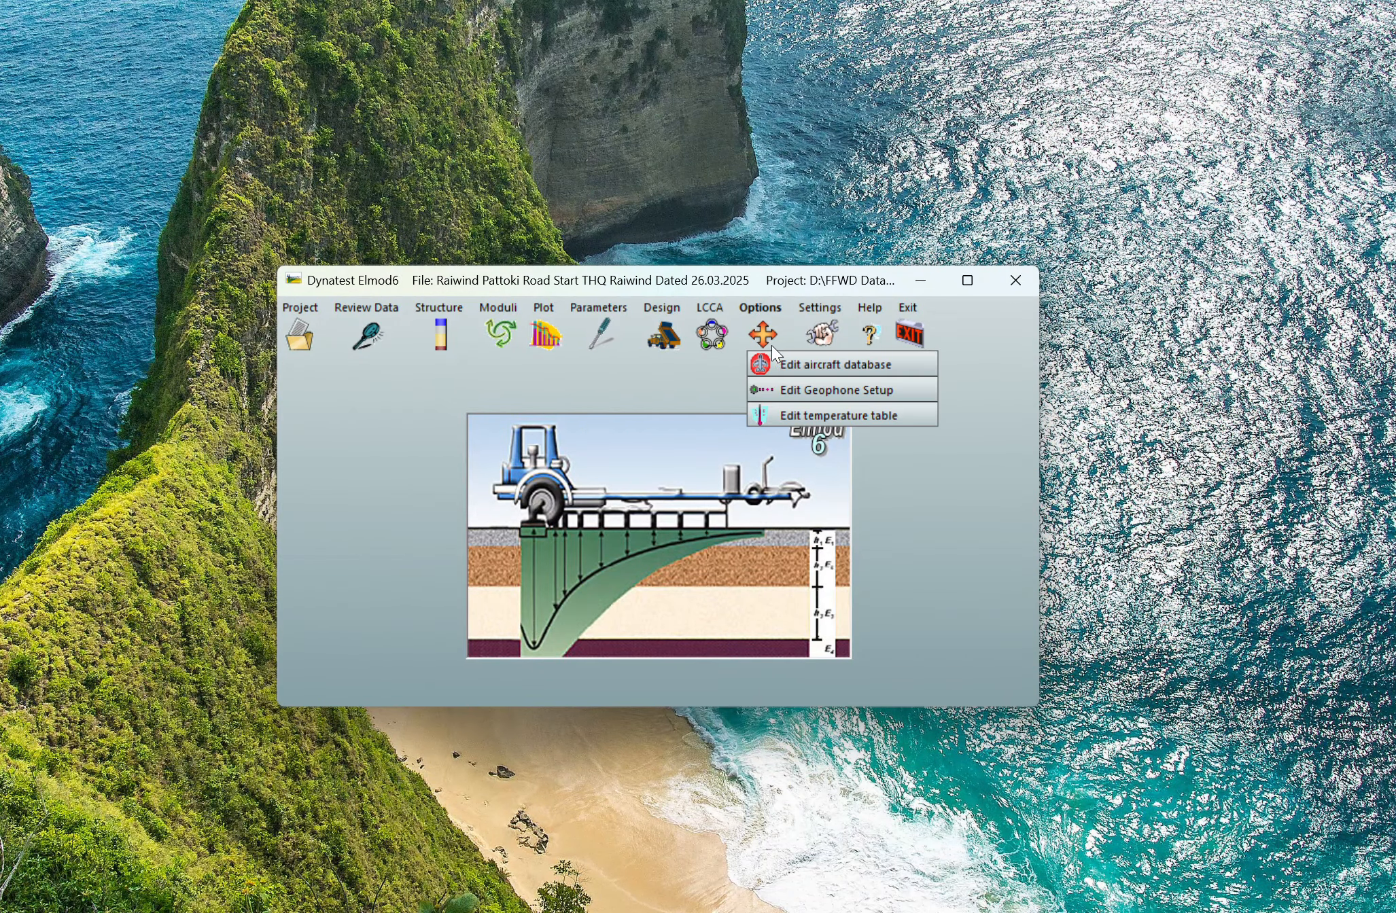
Open a new construction design and look through the materials available for its layers without choosing one.
mouse_move(664, 341)
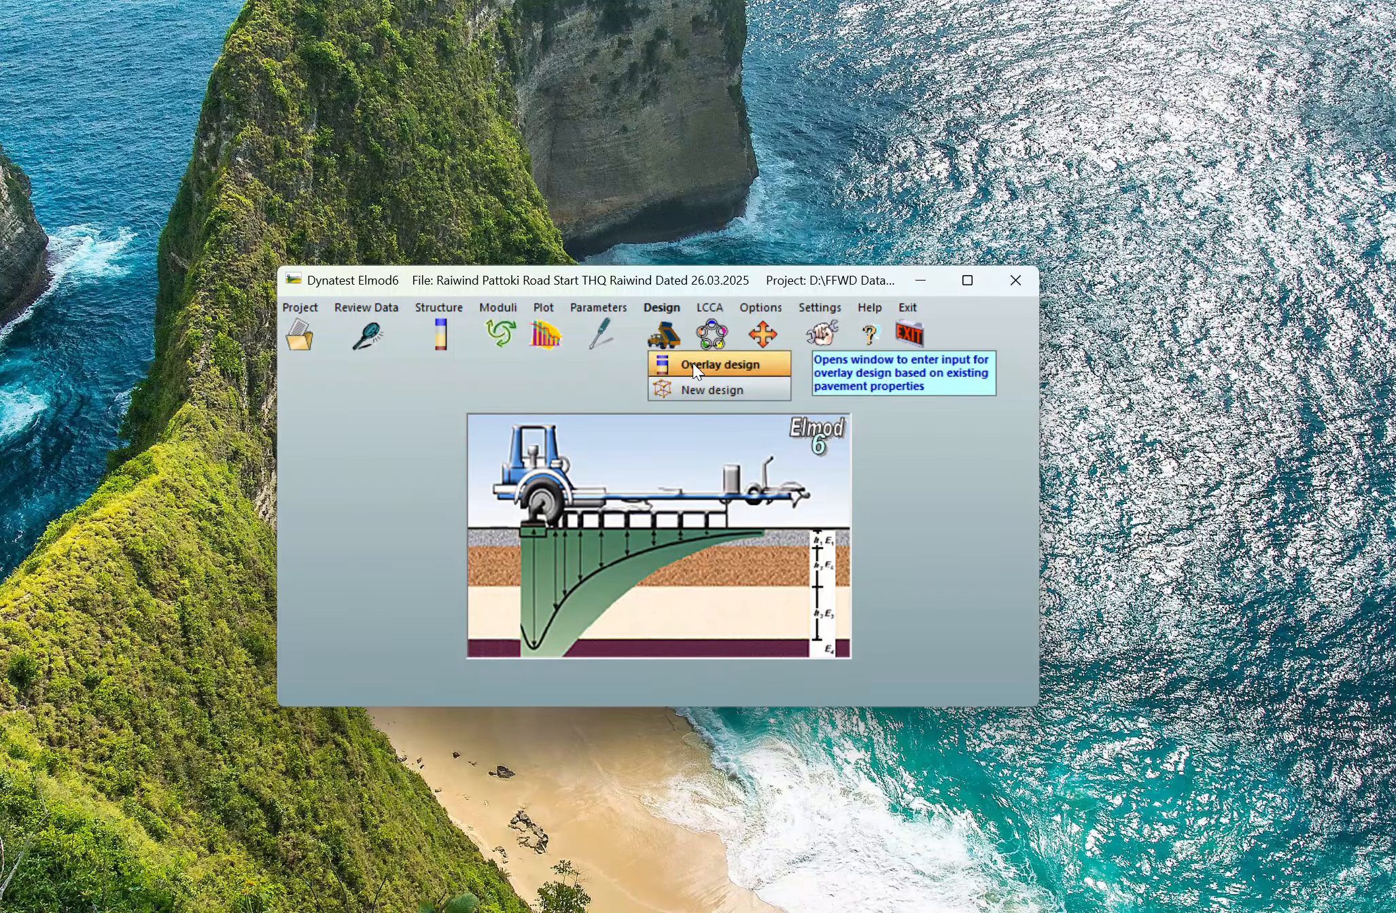
click(704, 390)
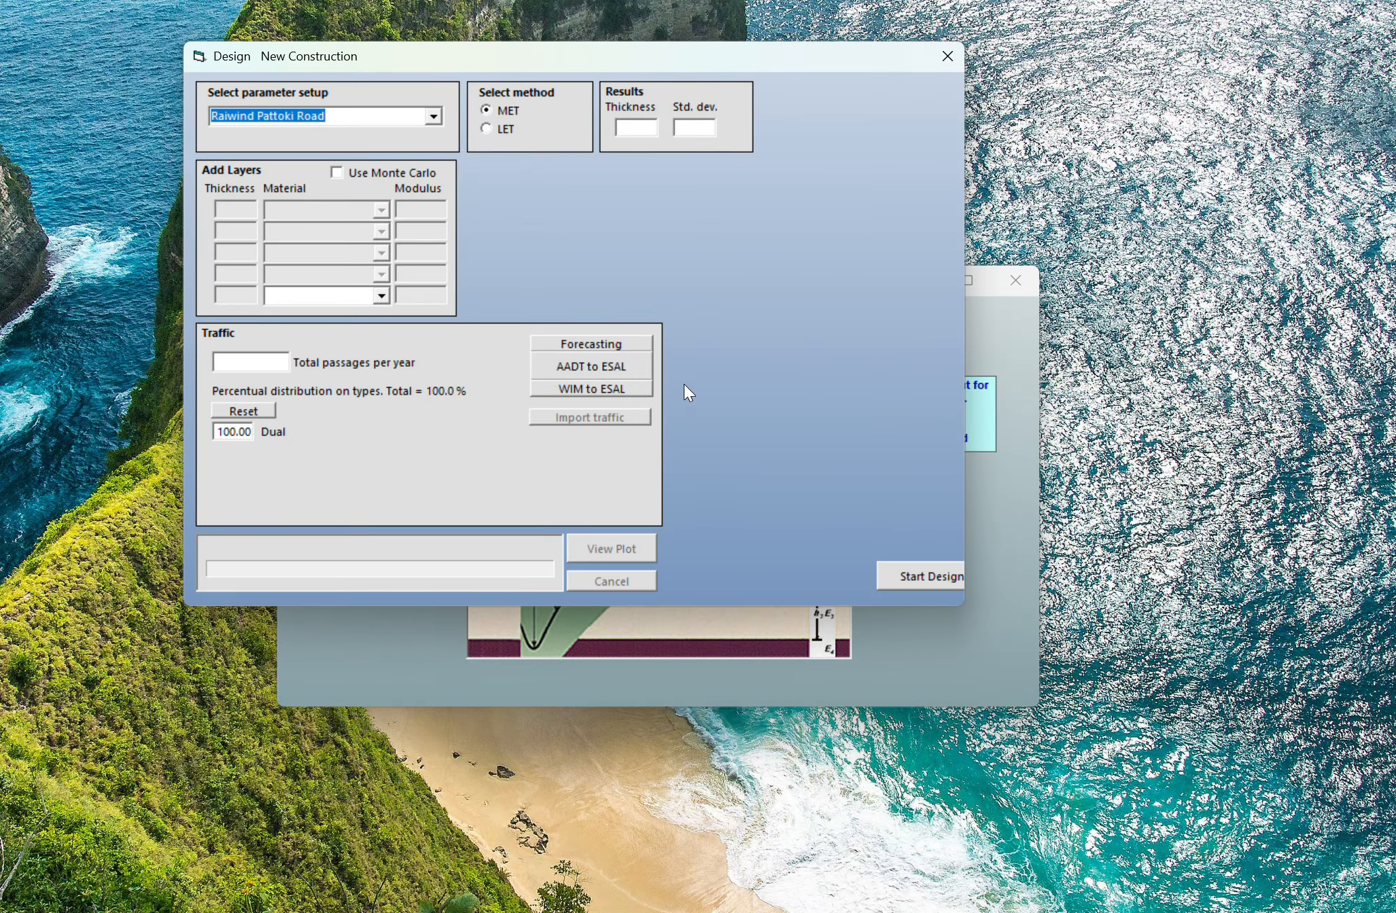
click(380, 299)
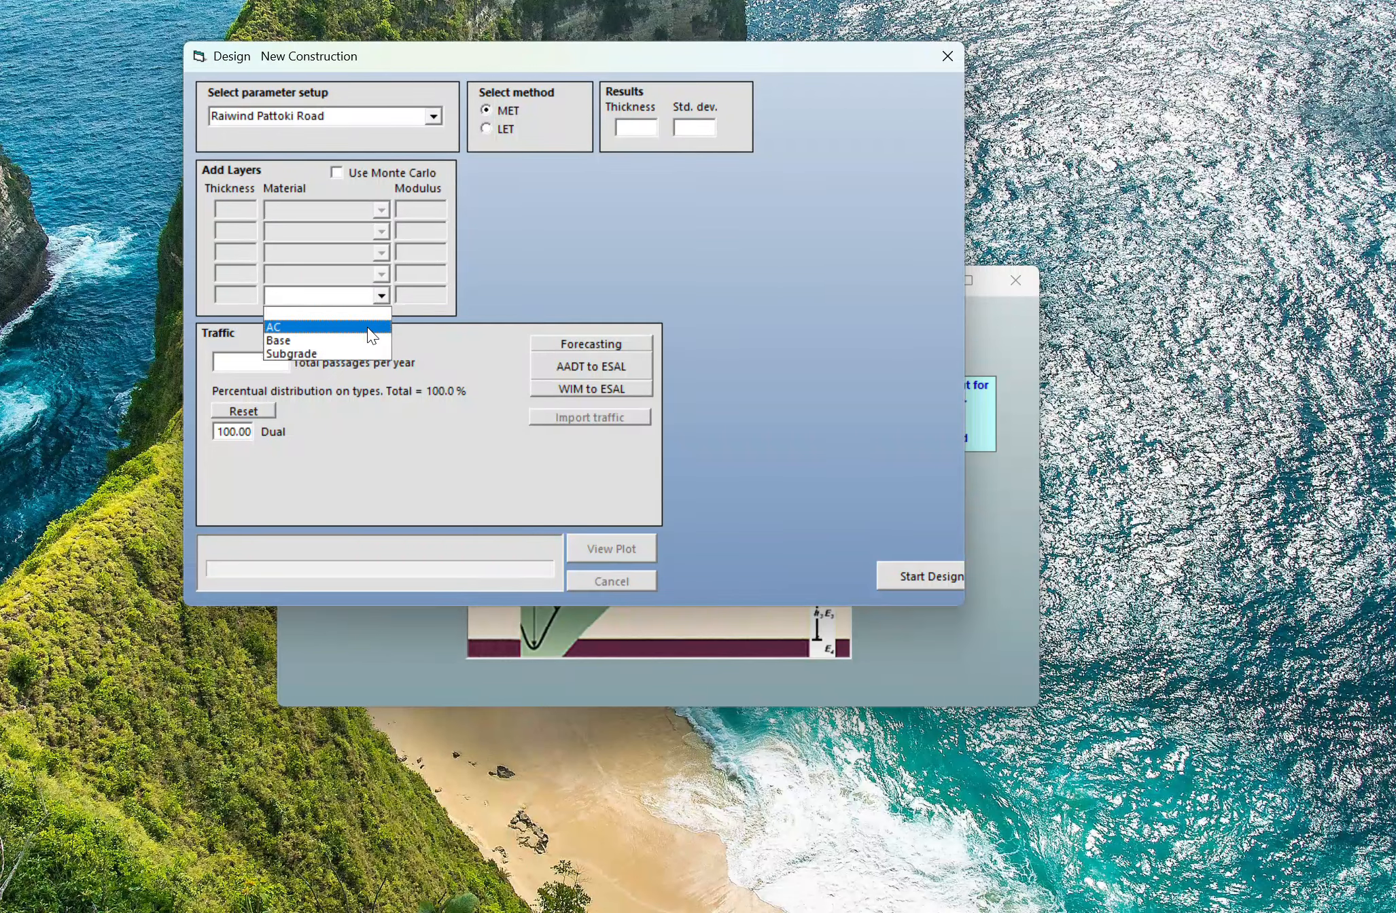
click(680, 202)
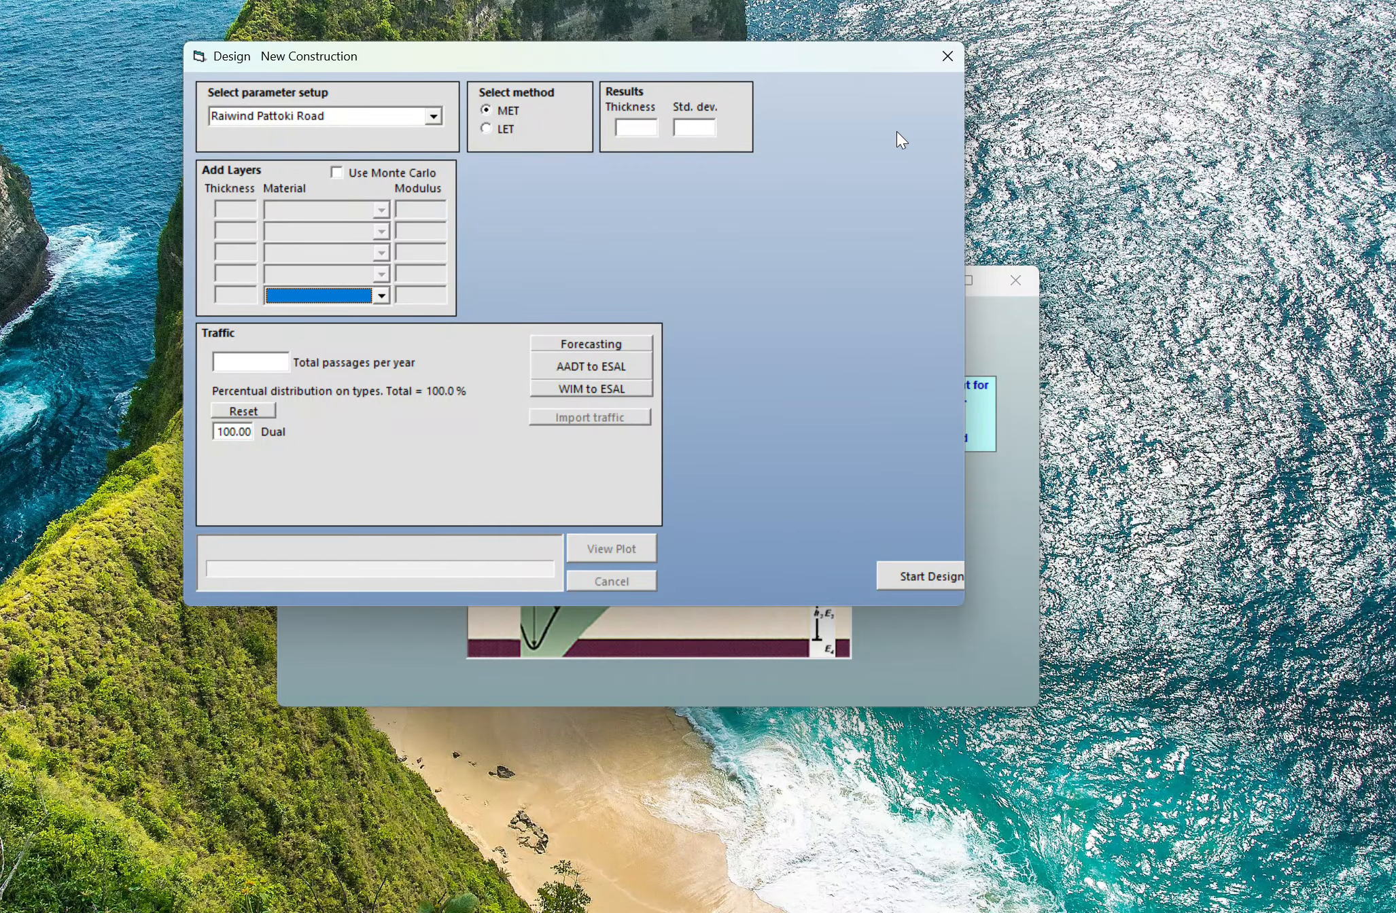
Close the new construction design without running it, and exit Elmod 6.
click(939, 58)
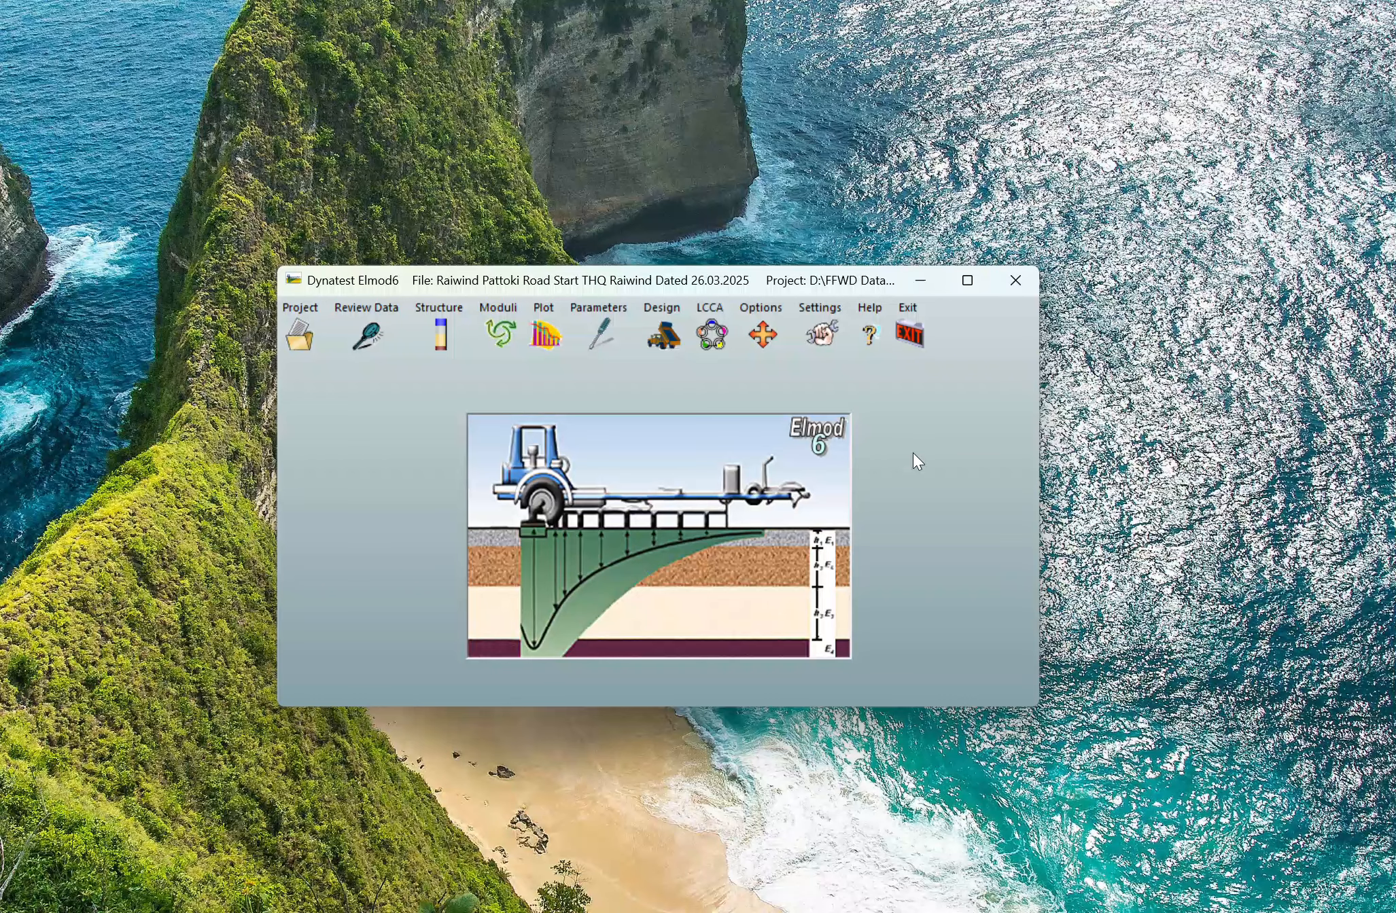
click(1019, 292)
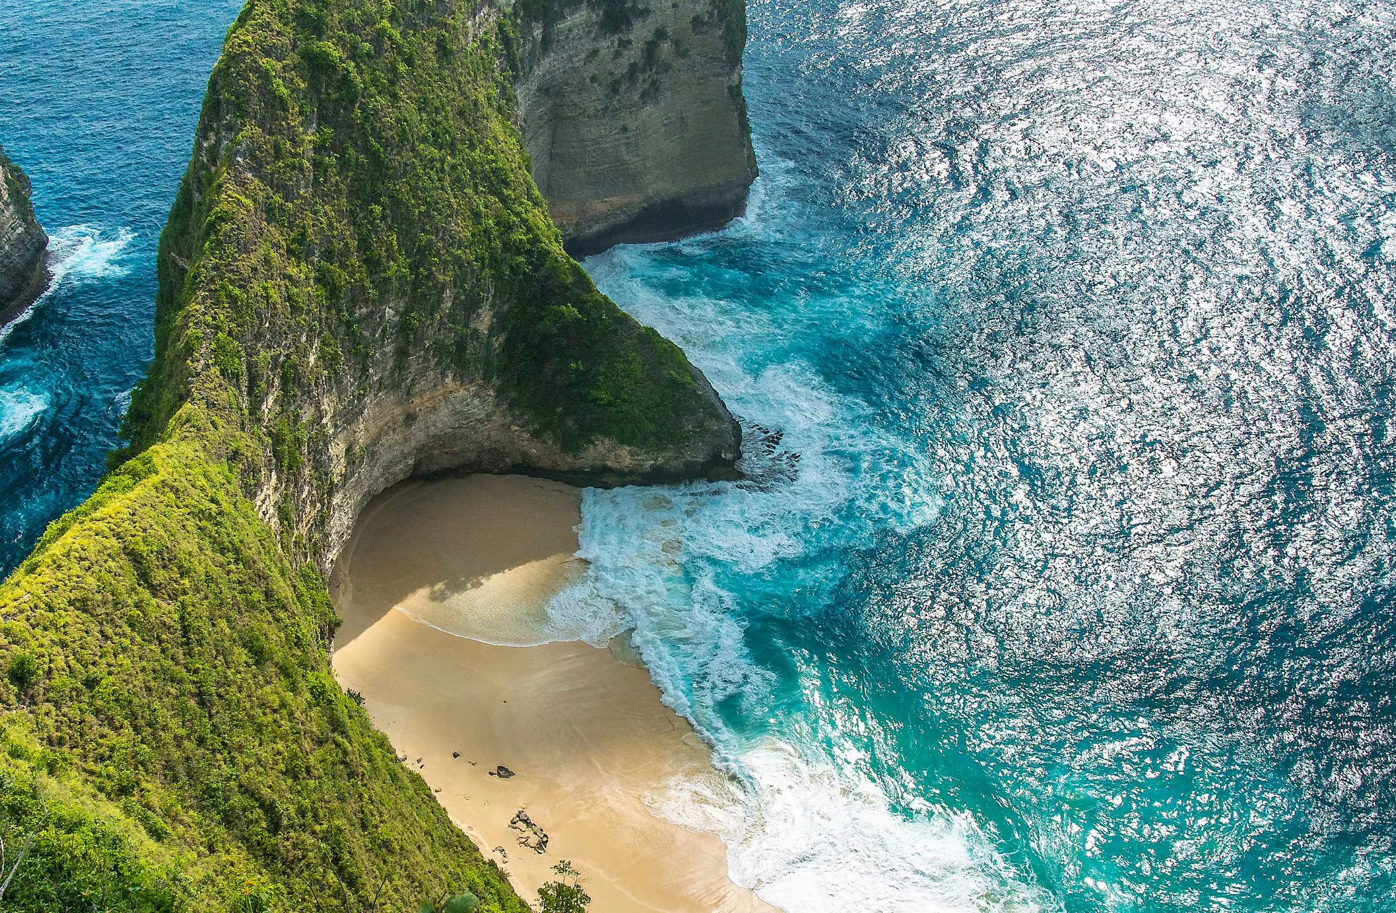